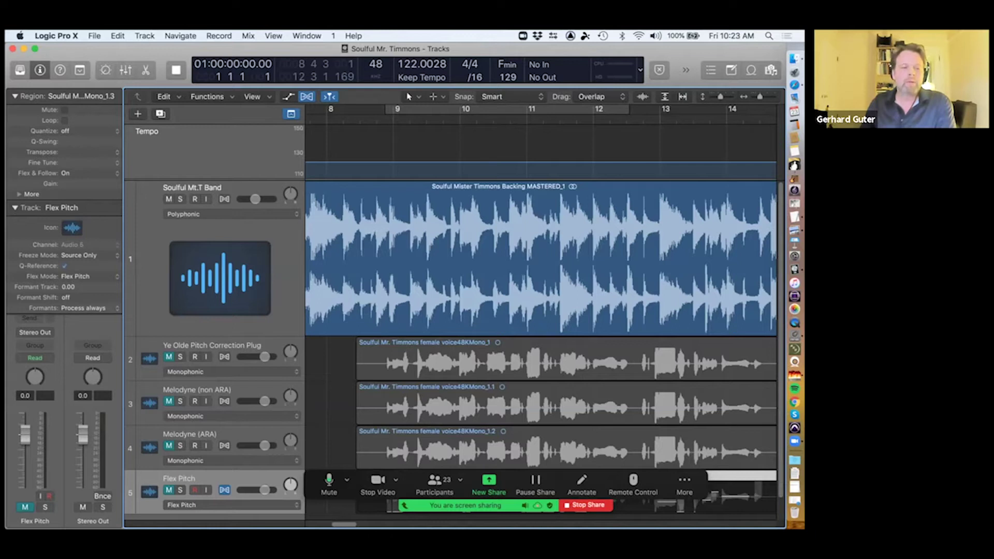
# - Turn on cycle mode, audition the backing band within the loop, and extend the cycle's end to 12 4 3 1
pyautogui.click(15, 208)
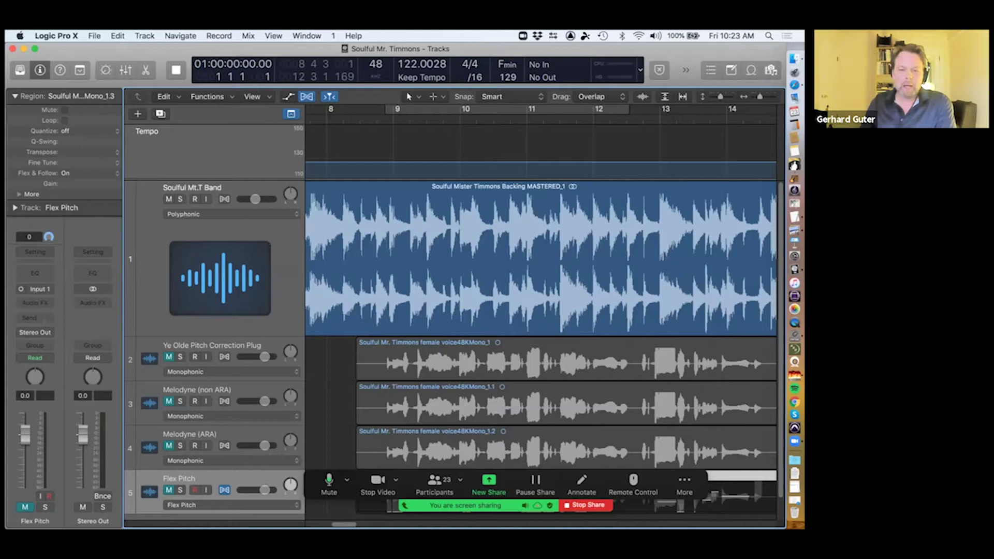
pyautogui.press('c')
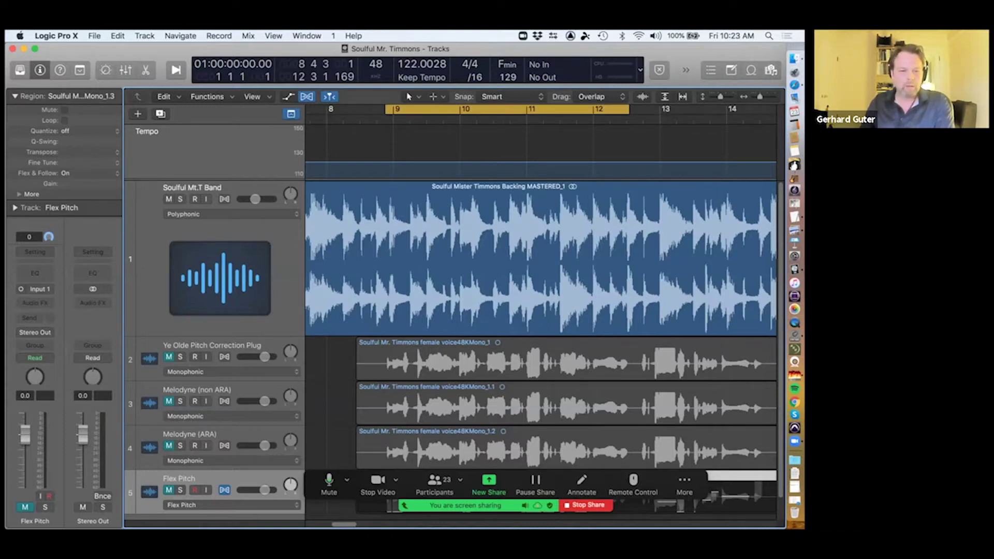
pyautogui.press('space')
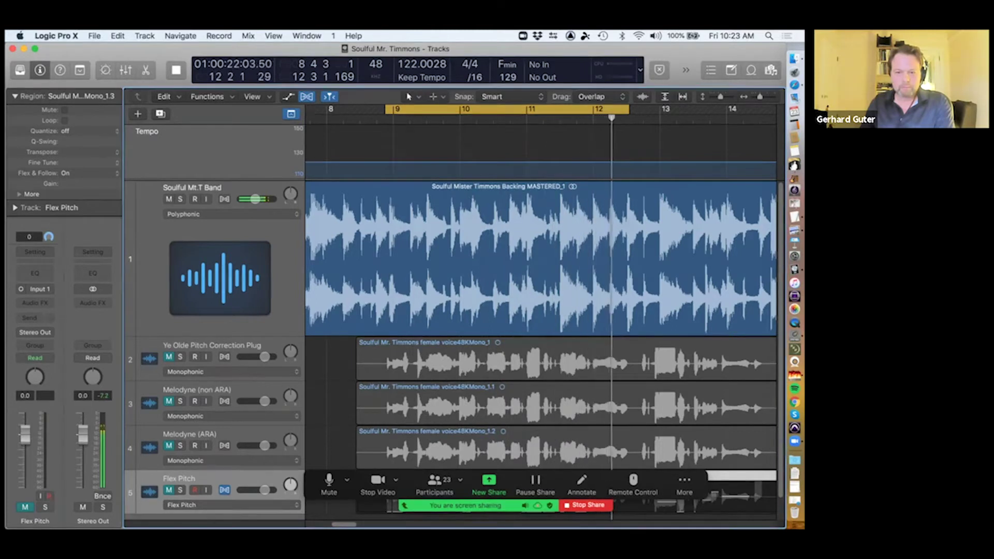
pyautogui.press('space')
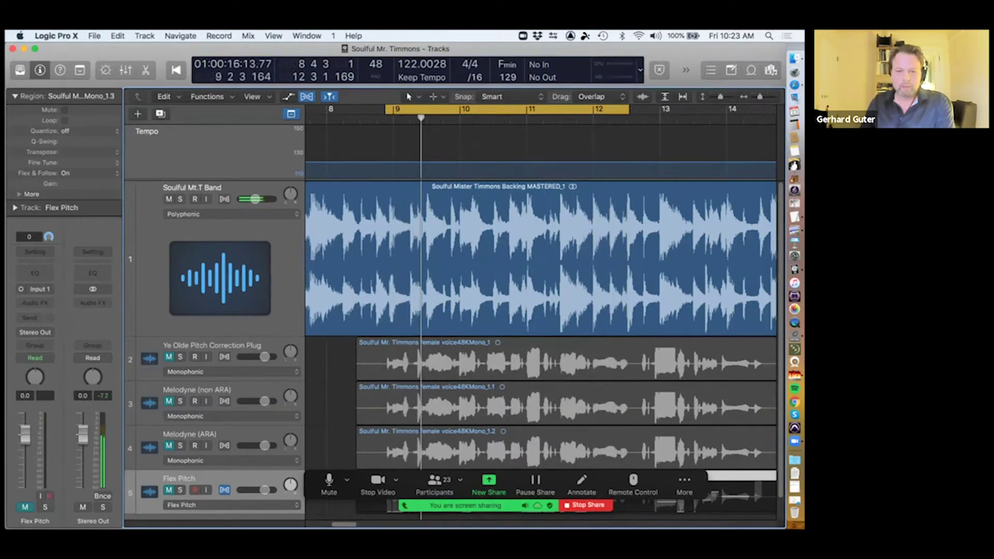
pyautogui.moveTo(629, 109); pyautogui.dragTo(651, 109)
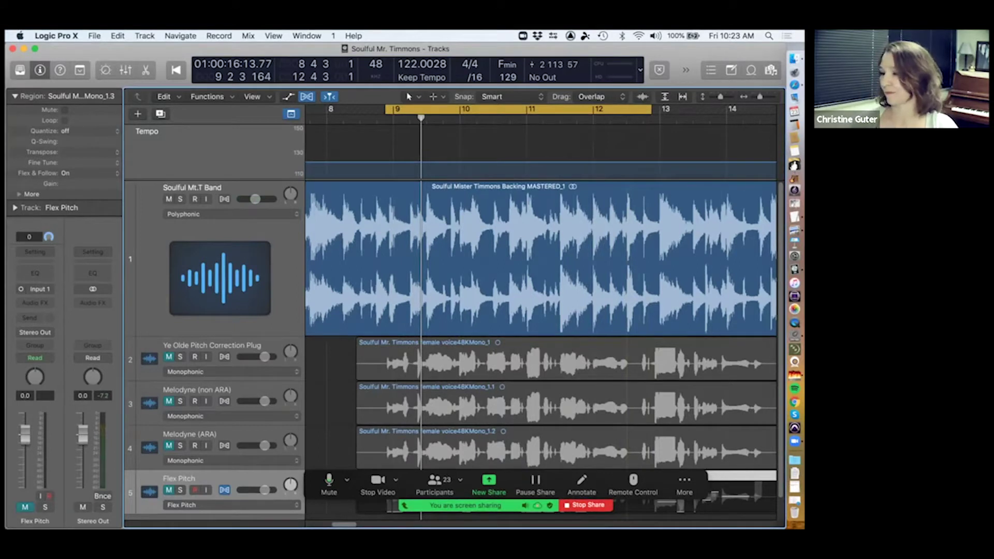
# - Duplicate the Flex Pitch track with its settings and region, and remove the duplicate track
pyautogui.scroll(-2, 541, 337)
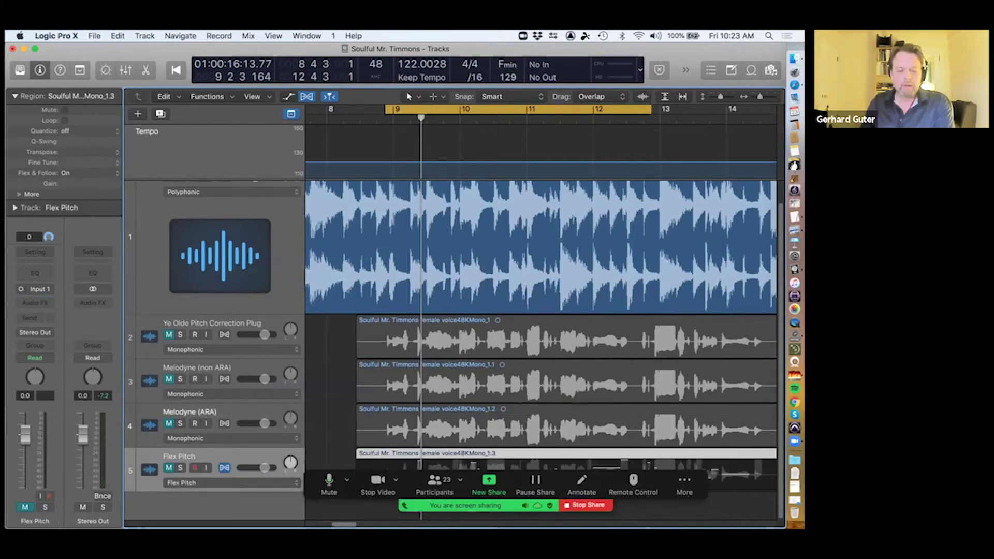
pyautogui.rightClick(243, 314)
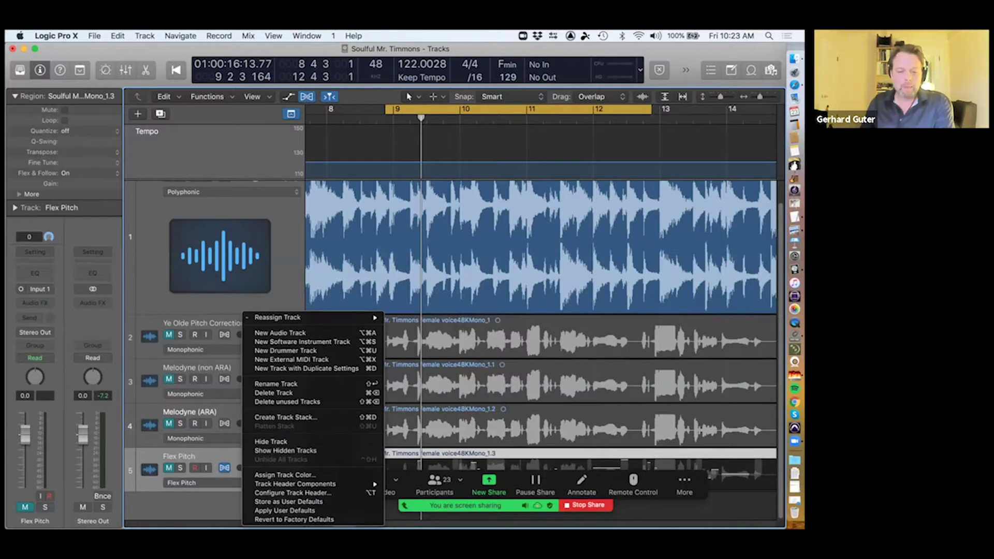
pyautogui.press('Escape')
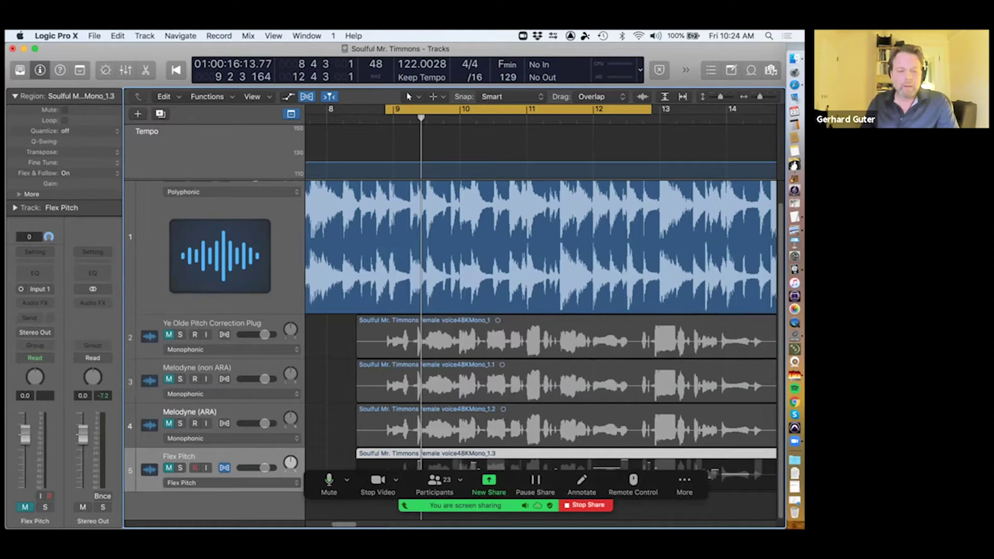
pyautogui.press('super+d')
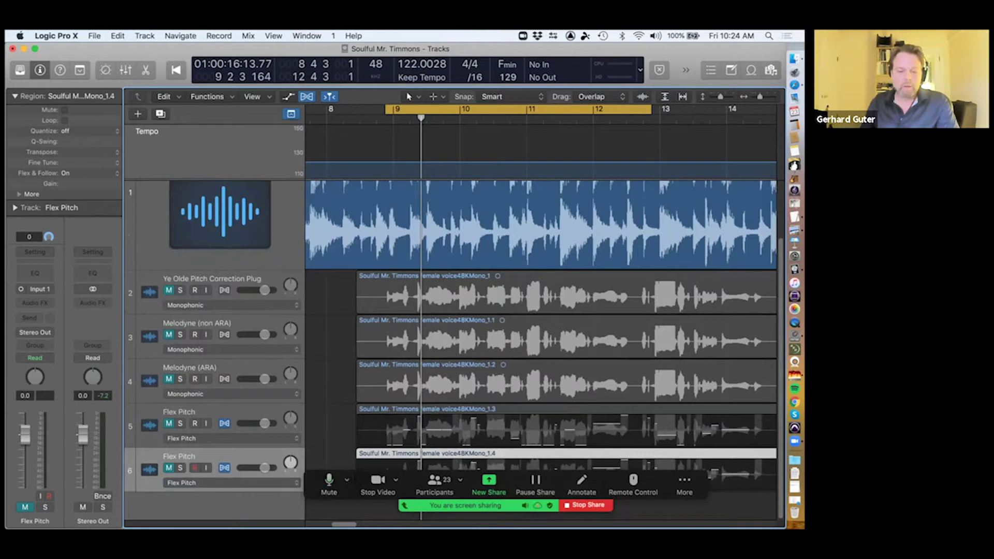
pyautogui.click(179, 412)
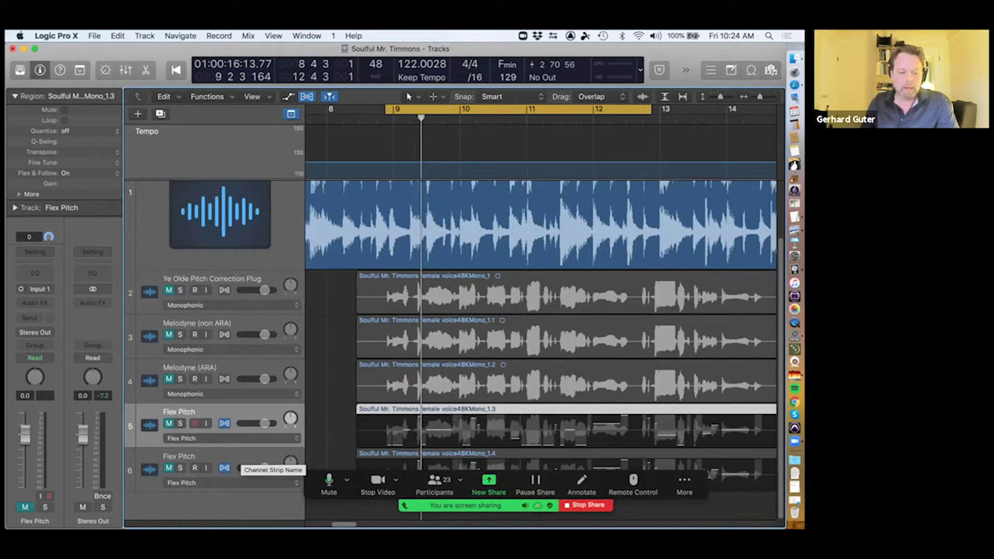
pyautogui.click(239, 466)
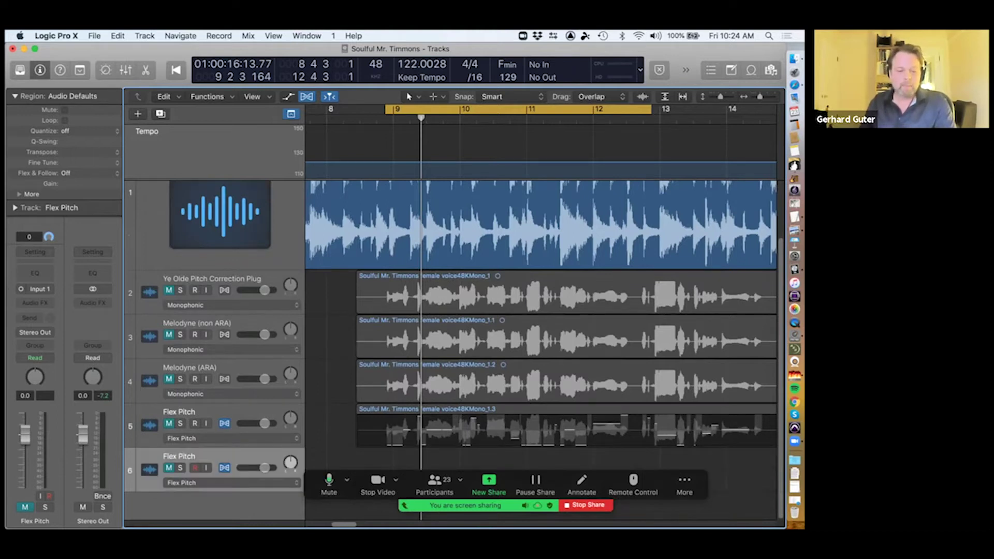
pyautogui.rightClick(243, 468)
pyautogui.press('Escape')
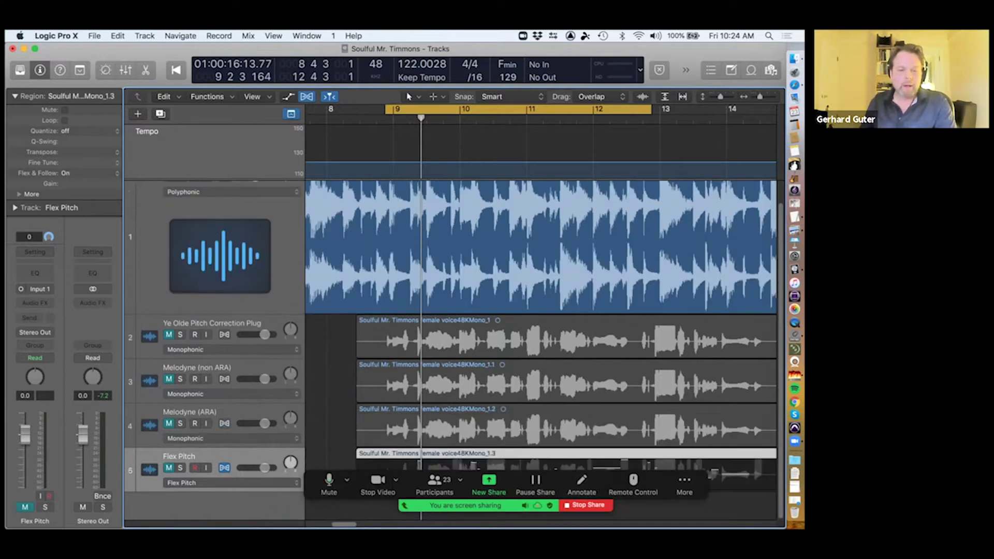
# - Open the Pitch Correction plug-in on the Ye Olde Pitch Correction Plug track and reposition its window above the vocal tracks
pyautogui.click(518, 342)
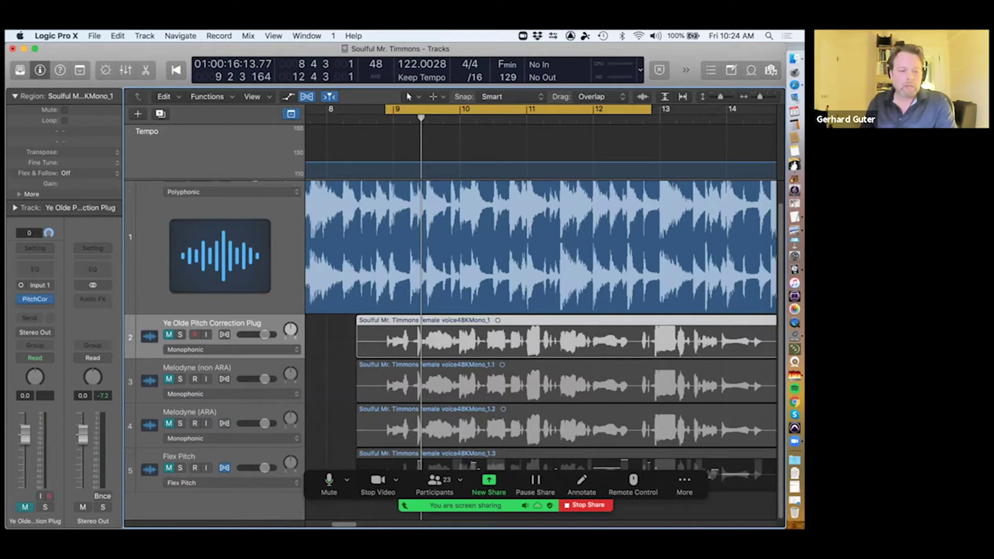
pyautogui.moveTo(35, 299)
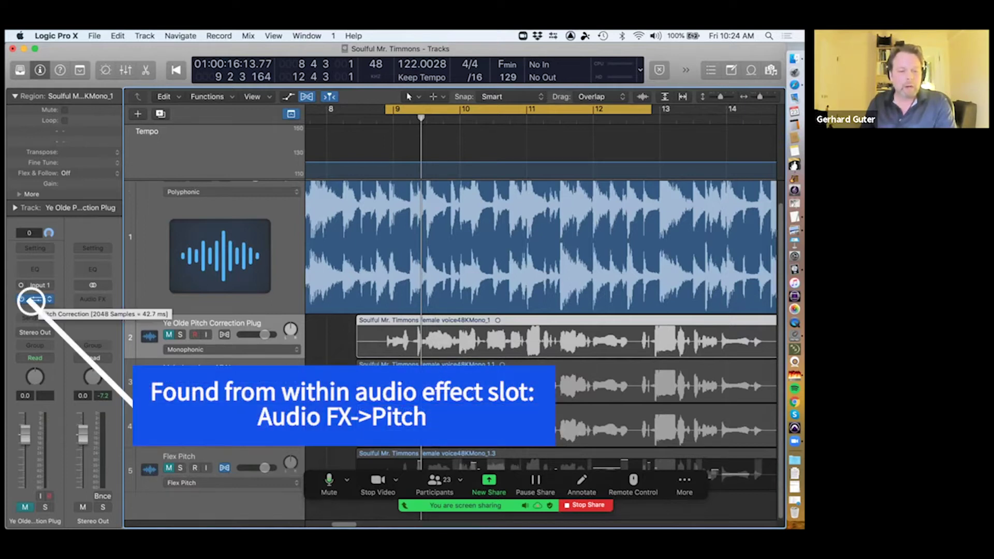
pyautogui.click(35, 299)
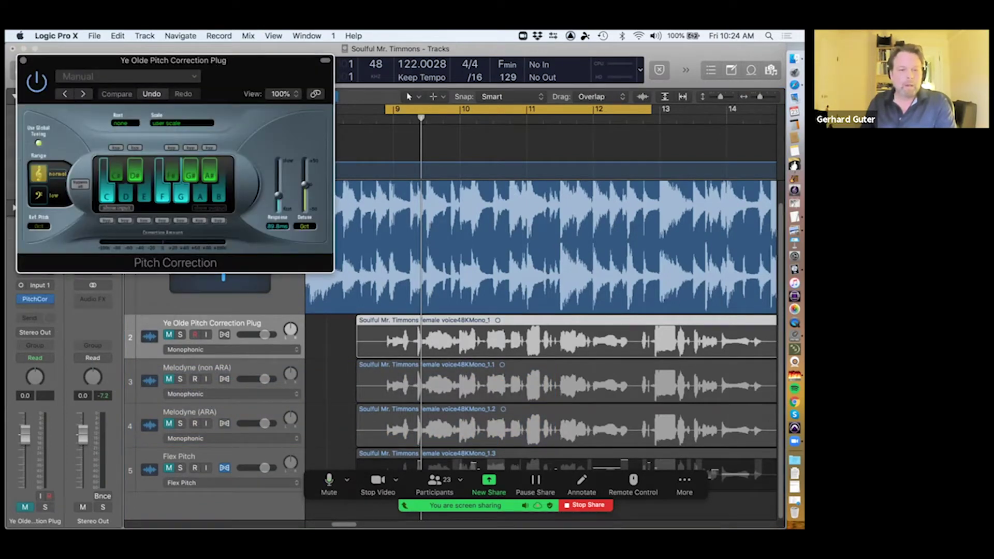
pyautogui.moveTo(223, 60); pyautogui.dragTo(396, 124)
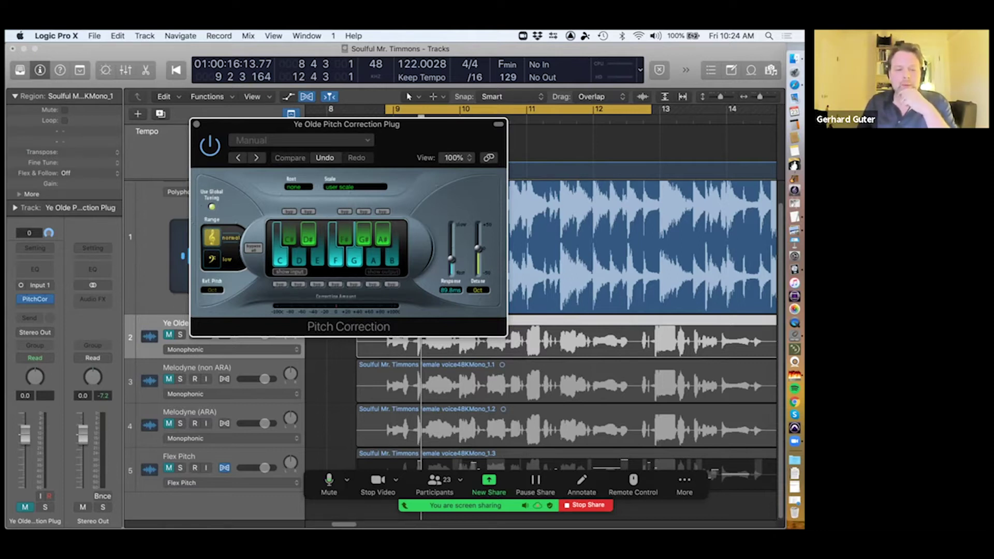
pyautogui.moveTo(395, 124); pyautogui.dragTo(262, 66)
# - Bypass Pitch Correction and audition the Ye Olde Pitch Correction Plug track in solo
pyautogui.moveTo(34, 299)
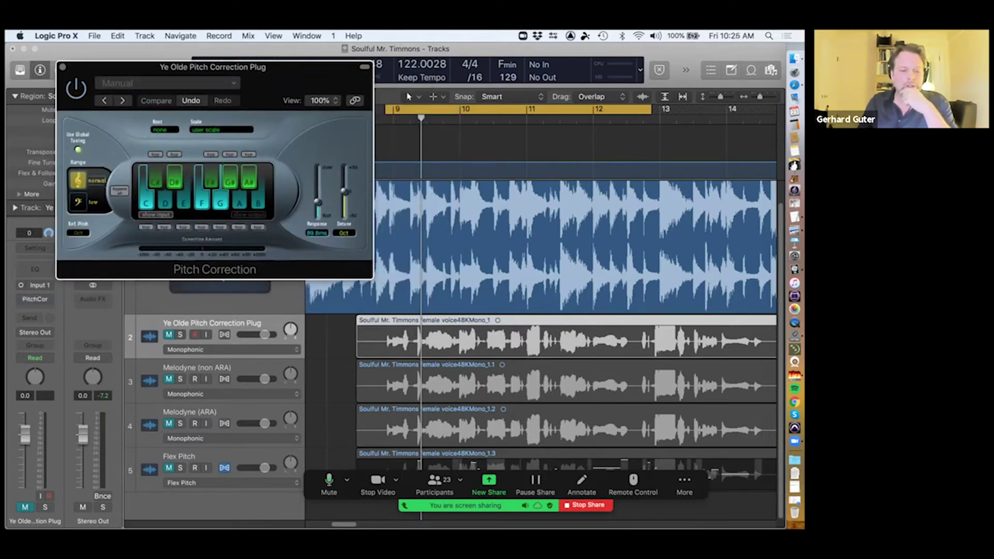
pyautogui.click(180, 334)
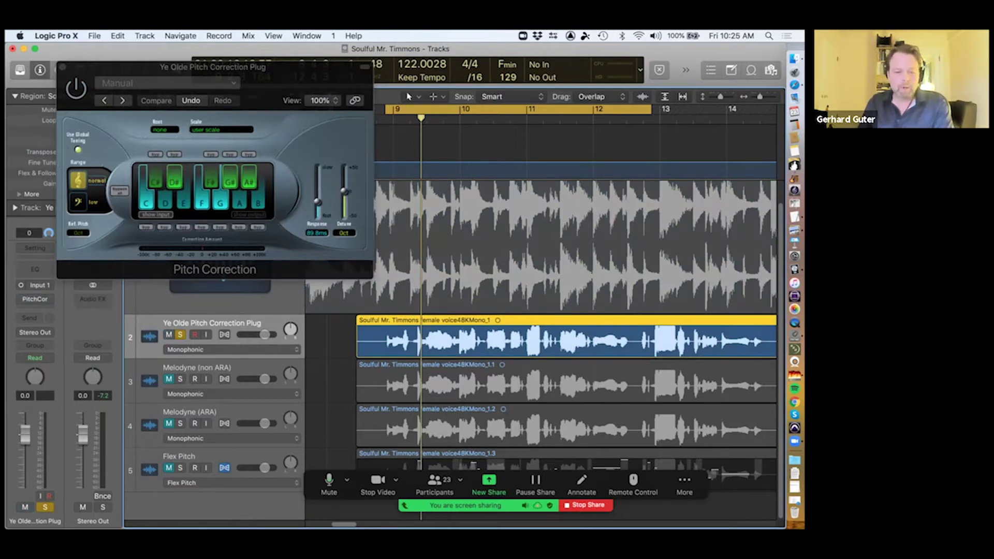
pyautogui.press('space')
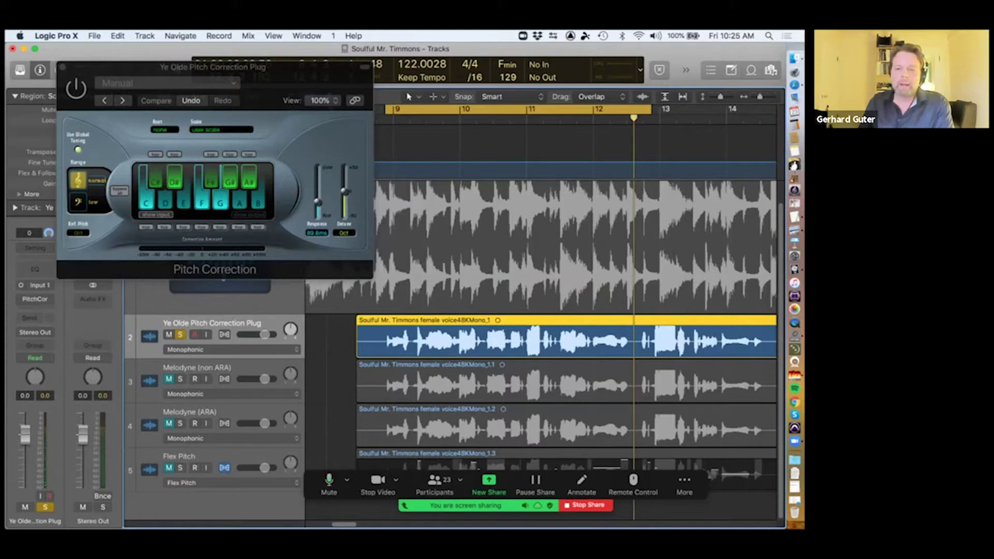
# - Switch to Timmons Vocals.pdf in Preview, show the vocal line at rehearsal letter A, and place the score beside the plug-in
pyautogui.moveTo(497, 49); pyautogui.dragTo(271, 49)
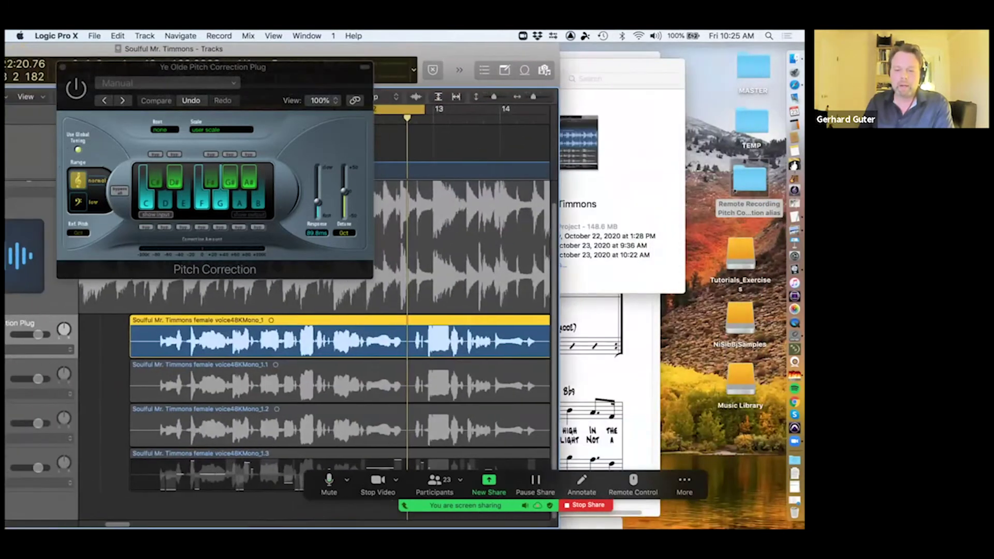
pyautogui.click(585, 362)
pyautogui.scroll(-10, 378, 259)
pyautogui.scroll(-2, 393, 259)
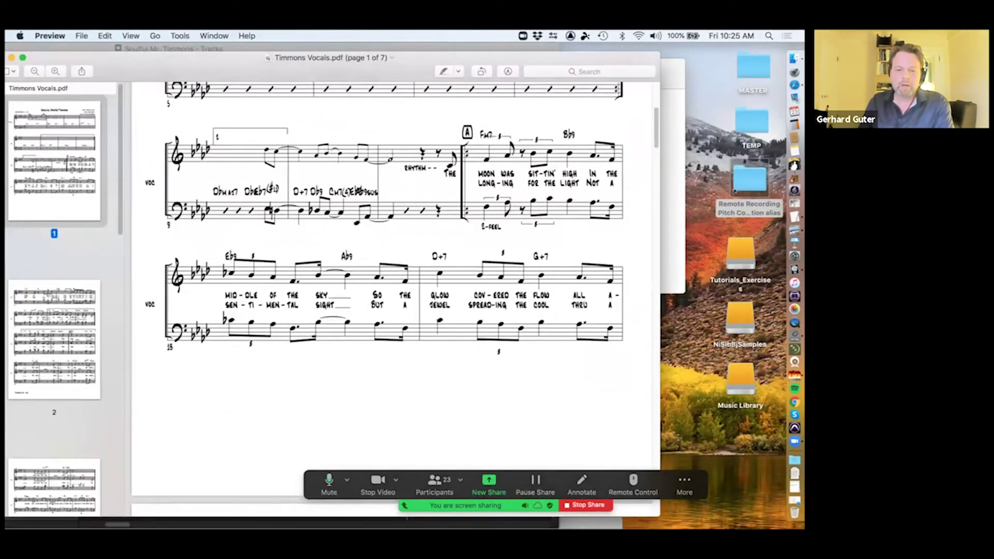
pyautogui.moveTo(414, 57); pyautogui.dragTo(486, 49)
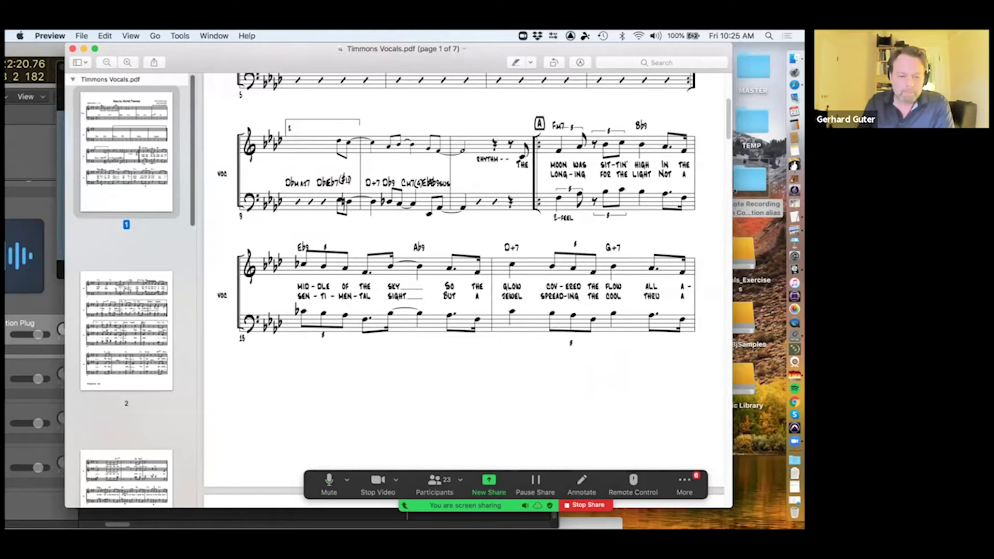
pyautogui.moveTo(233, 49); pyautogui.dragTo(360, 48)
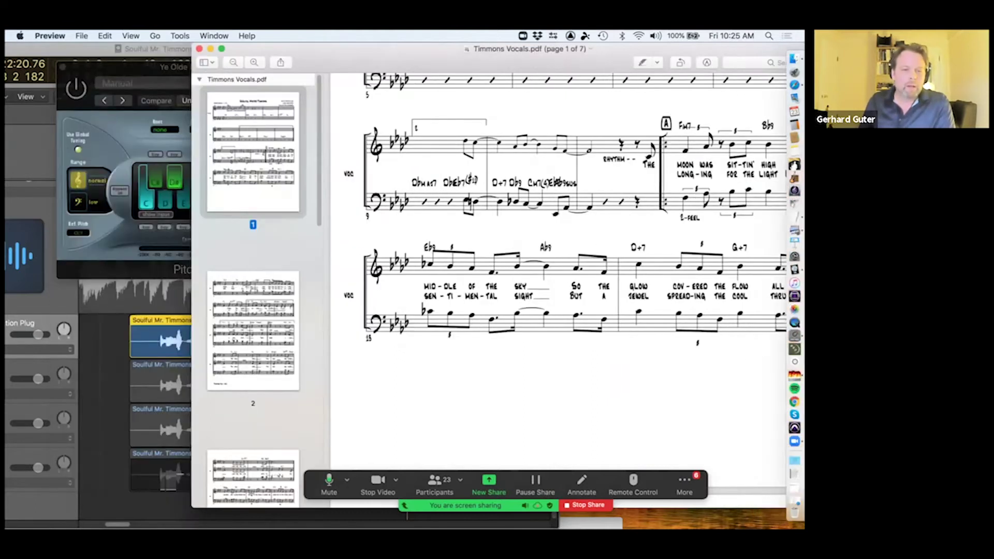
# - Switch back to Logic Pro X and toggle the note B in the Pitch Correction keyboard off and on again
pyautogui.click(124, 68)
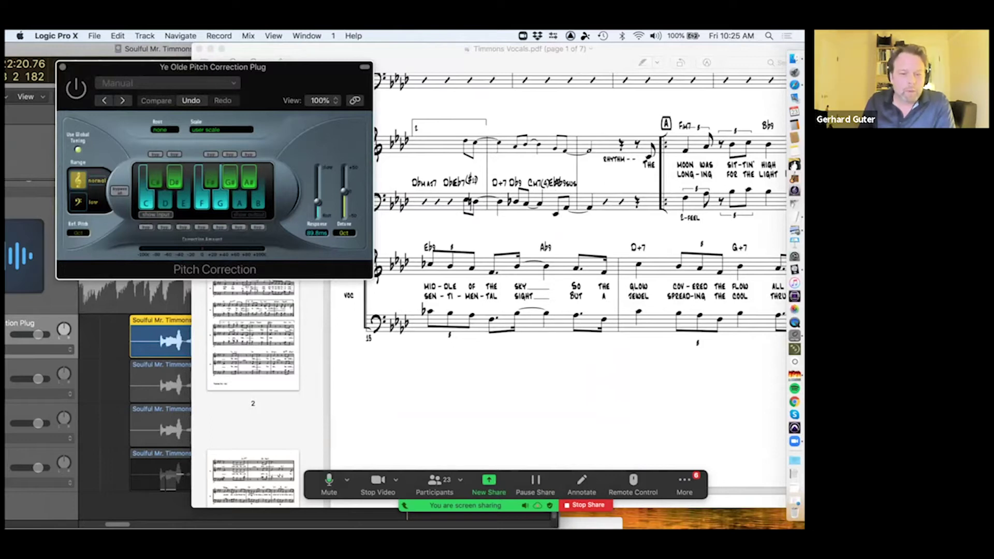
pyautogui.click(258, 203)
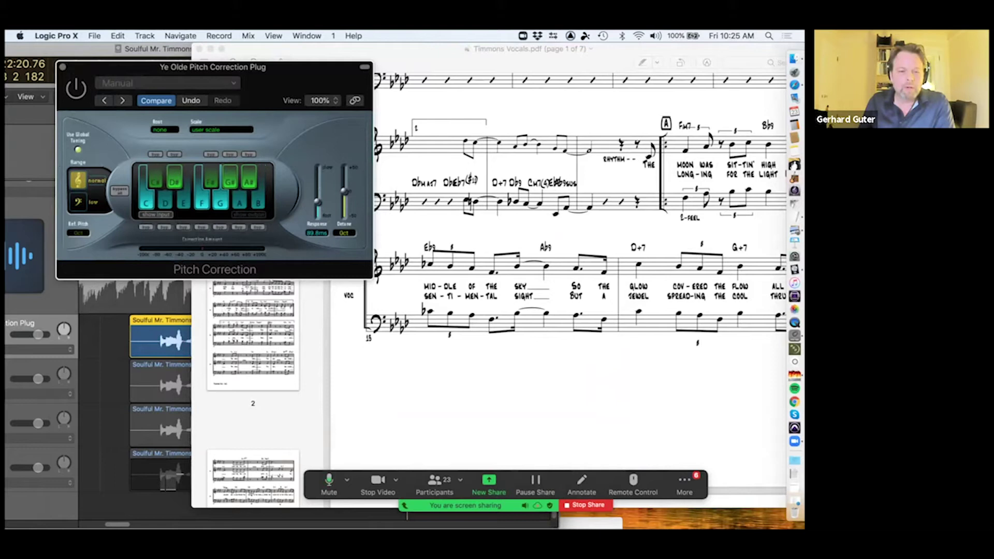
pyautogui.click(258, 203)
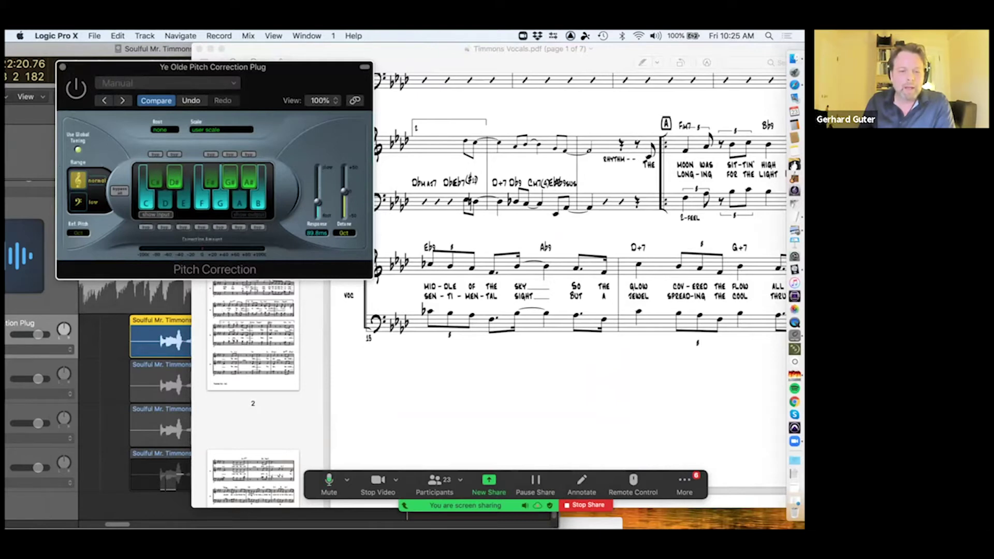
# - Set the Pitch Correction Response to 0.00 ms and audition the soloed vocal at this setting
pyautogui.moveTo(311, 66); pyautogui.dragTo(588, 54)
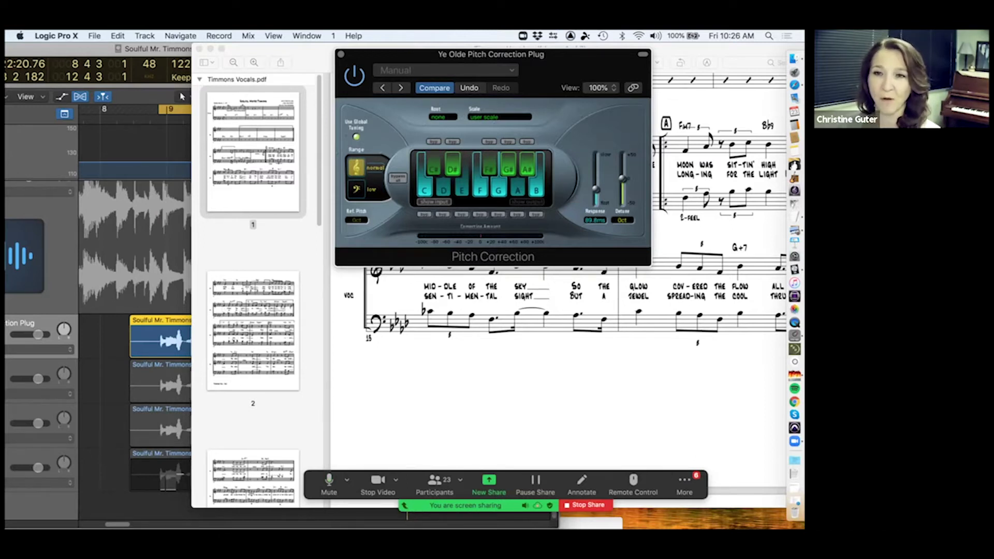
pyautogui.moveTo(466, 54); pyautogui.dragTo(213, 64)
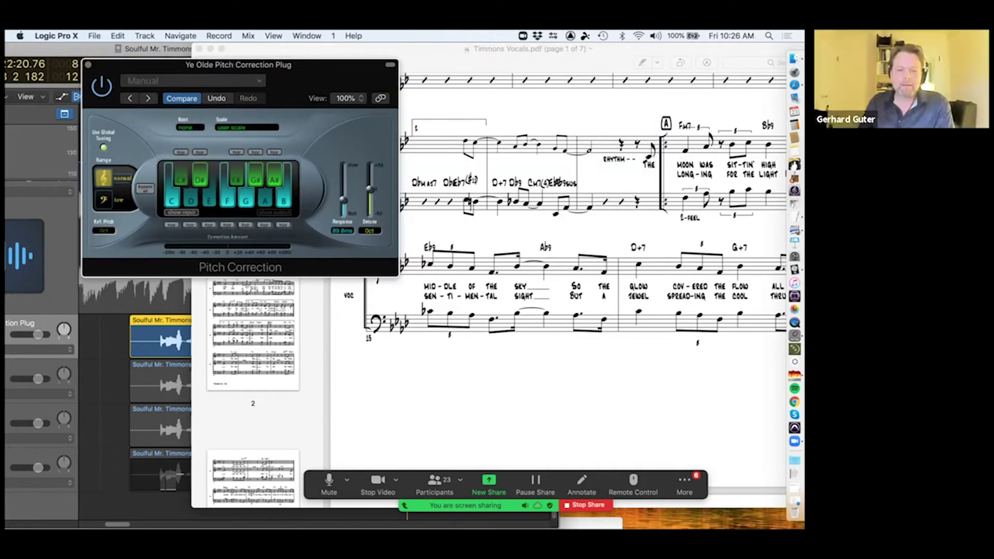
pyautogui.moveTo(213, 64); pyautogui.dragTo(523, 93)
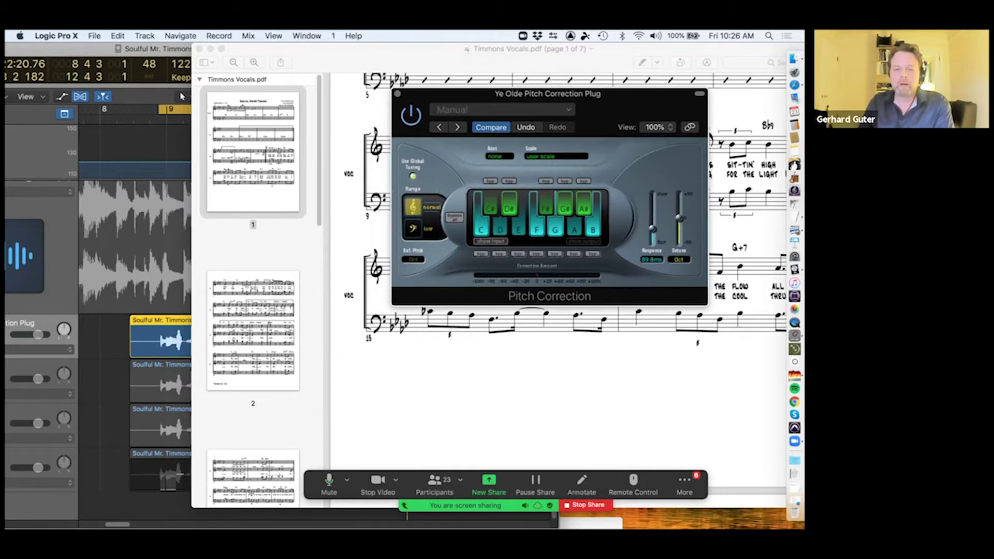
pyautogui.moveTo(523, 94); pyautogui.dragTo(524, 107)
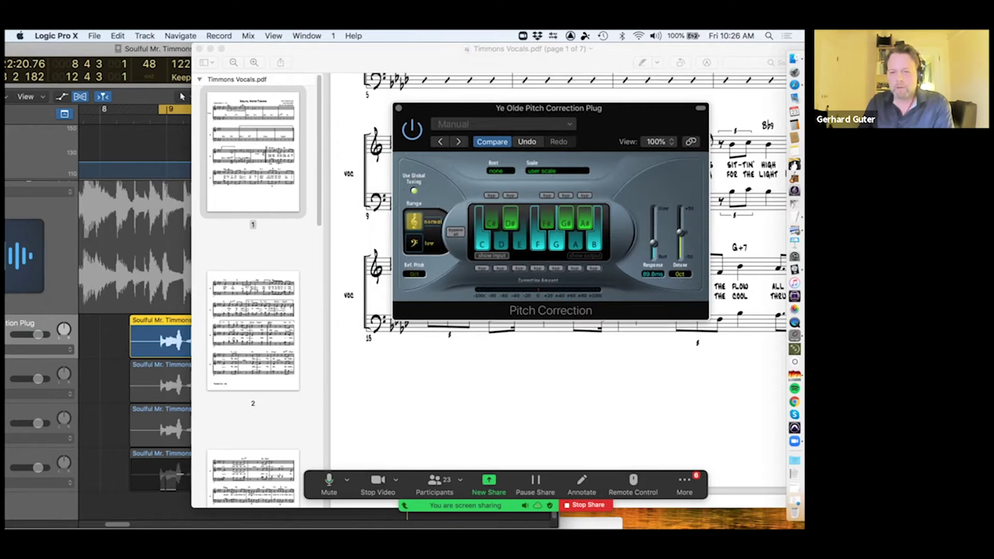
pyautogui.moveTo(525, 107); pyautogui.dragTo(526, 99)
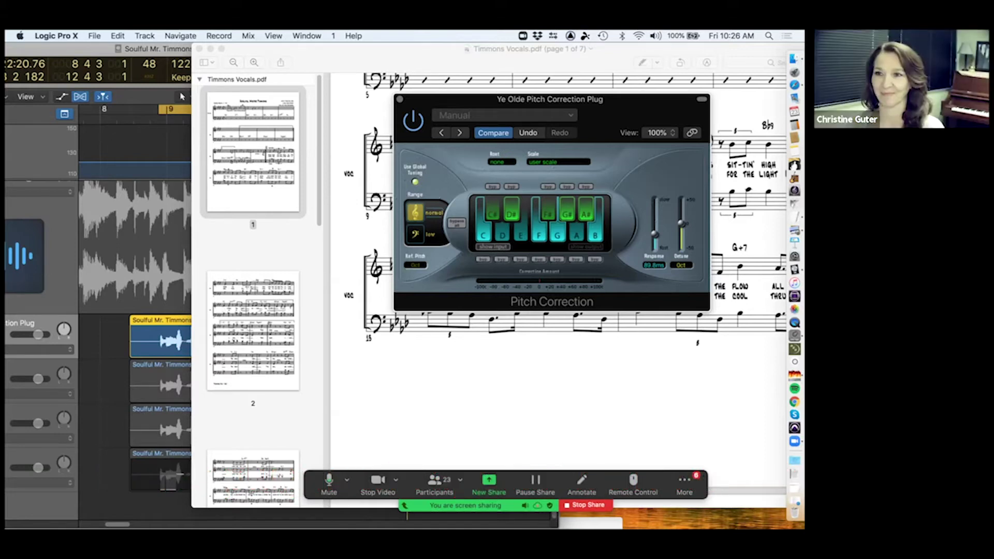
pyautogui.moveTo(655, 233); pyautogui.dragTo(655, 248)
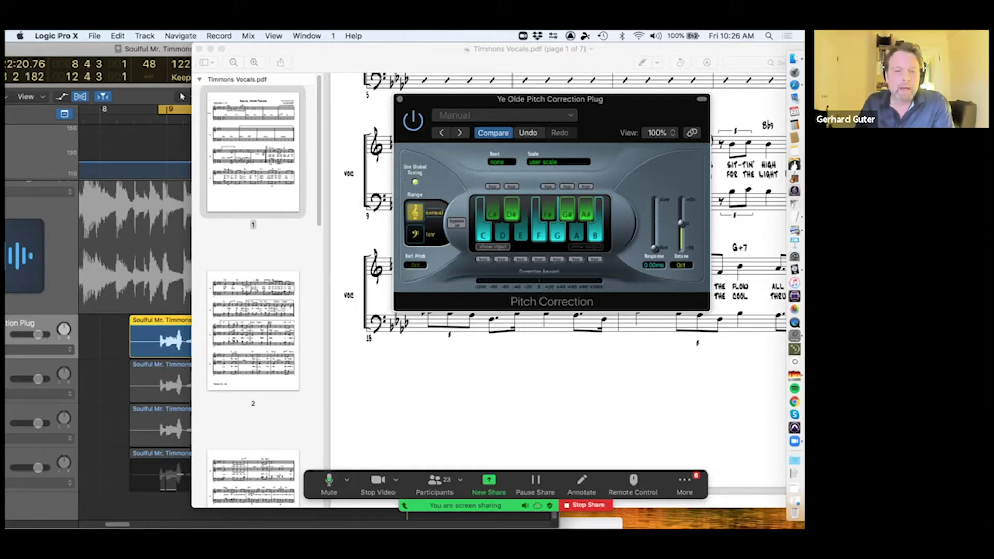
pyautogui.moveTo(182, 96); pyautogui.dragTo(361, 97)
pyautogui.press('space')
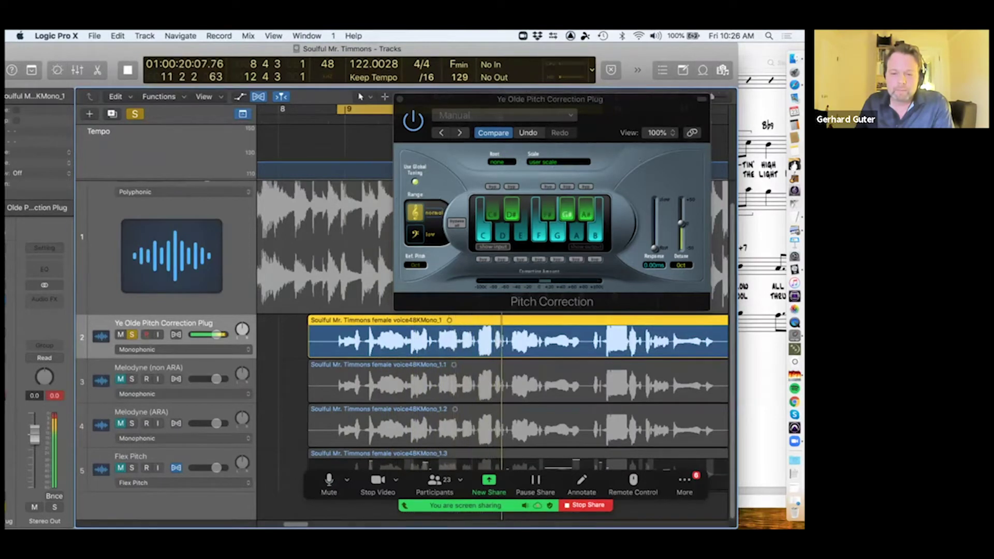
pyautogui.press('space')
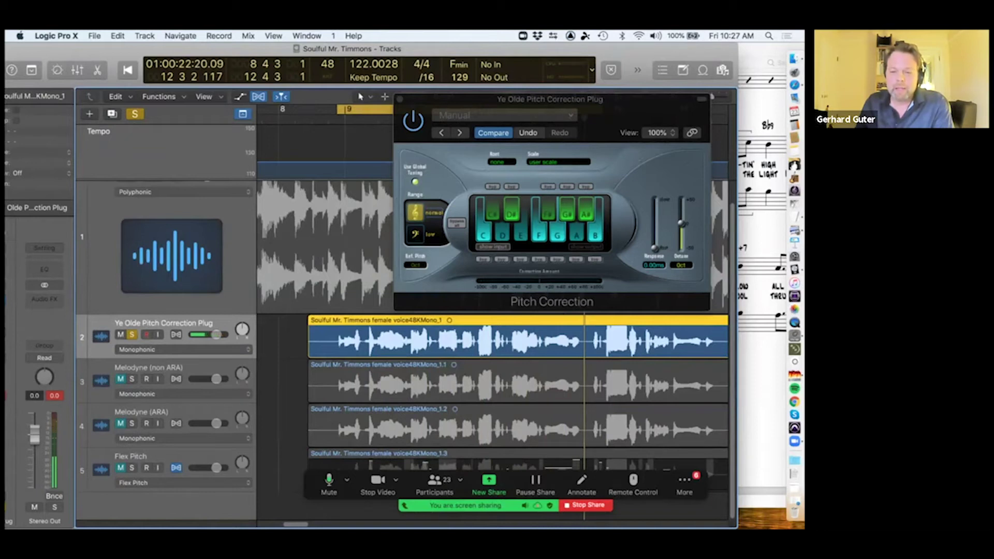
# - Set the Pitch Correction Response to 115 ms and play the soloed vocal with this slower setting
pyautogui.moveTo(654, 248); pyautogui.dragTo(655, 233)
pyautogui.press('space')
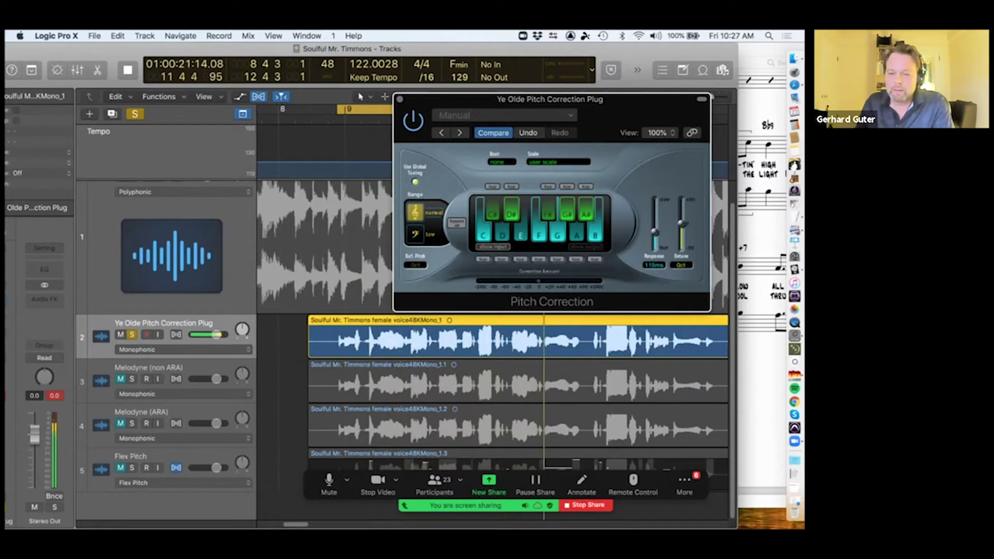
# - Stop playback and look through the Pitch Correction plug-in's scale options, keeping user scale
pyautogui.press('space')
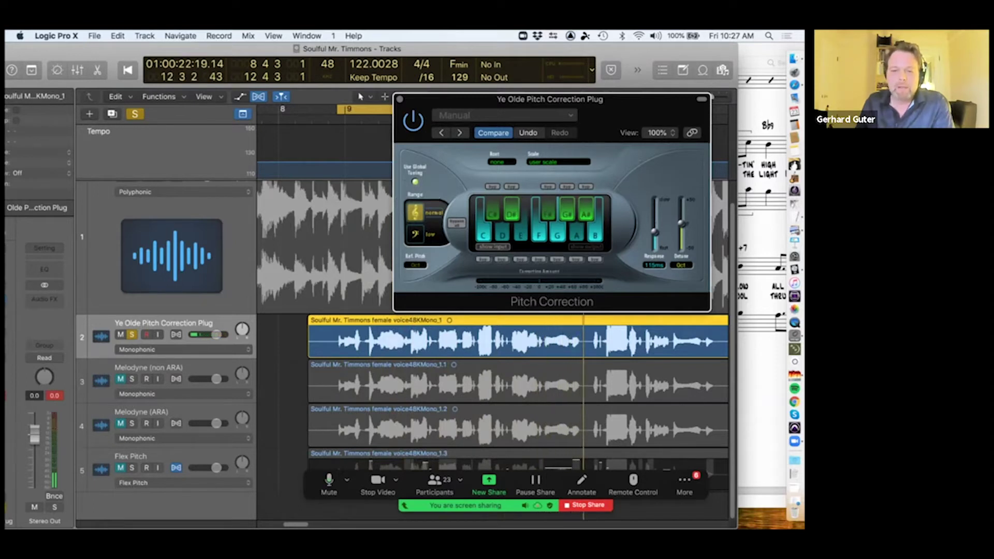
pyautogui.moveTo(518, 99); pyautogui.dragTo(511, 97)
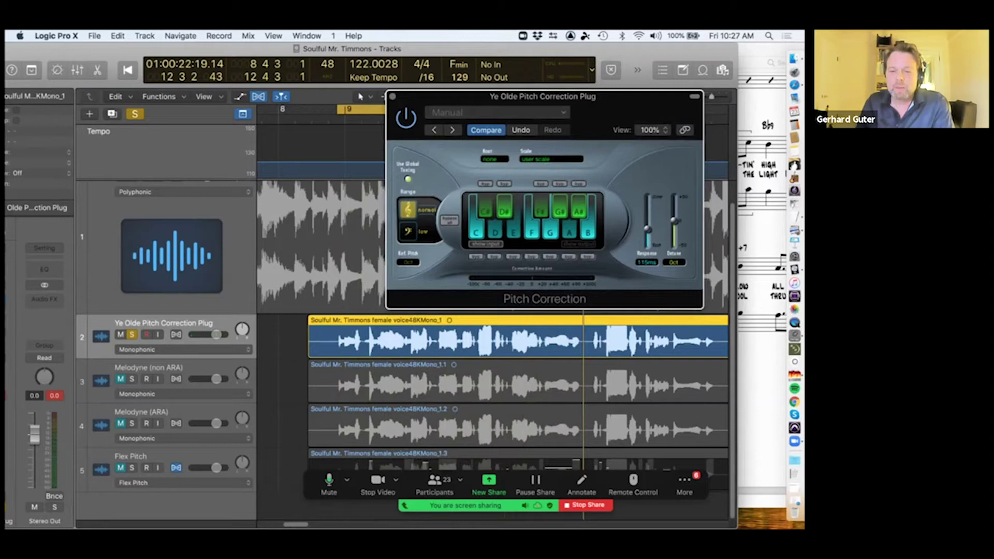
pyautogui.click(551, 159)
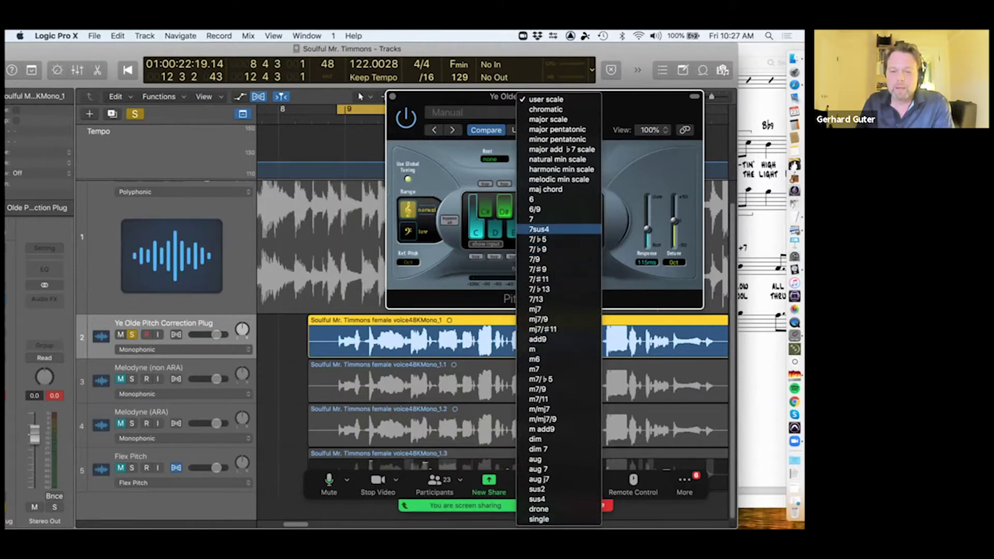
pyautogui.click(546, 99)
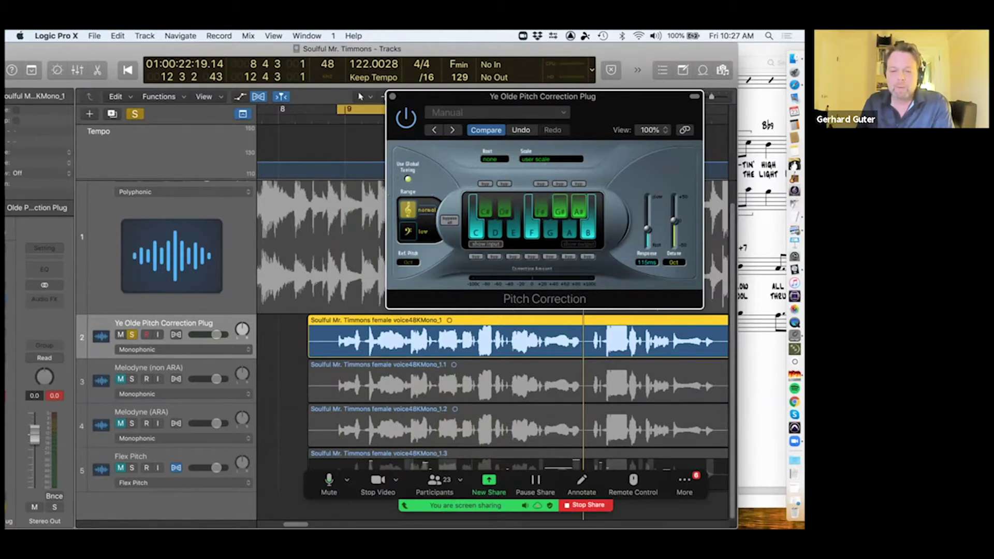
# - Return the Pitch Correction Response to 0.00 ms and audition the soloed vocal again
pyautogui.press('space')
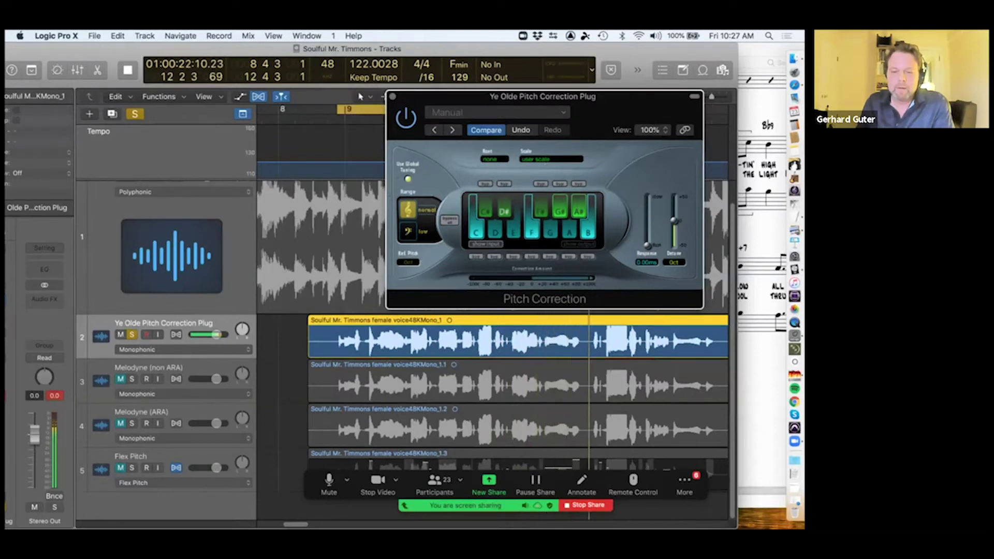
pyautogui.press('space')
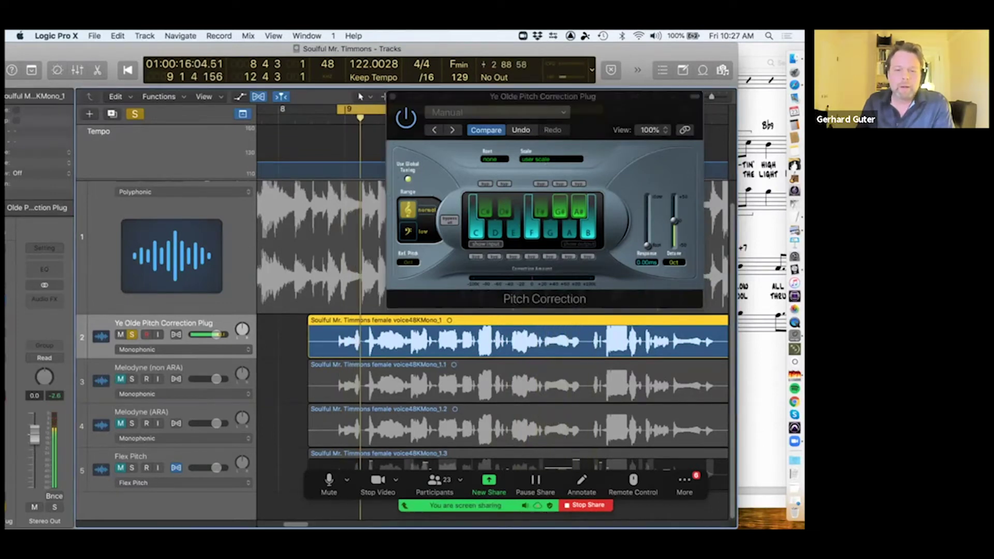
# - Hide the Pitch Correction window, and unsolo and mute the Ye Olde Pitch Correction Plug track
pyautogui.press('i')
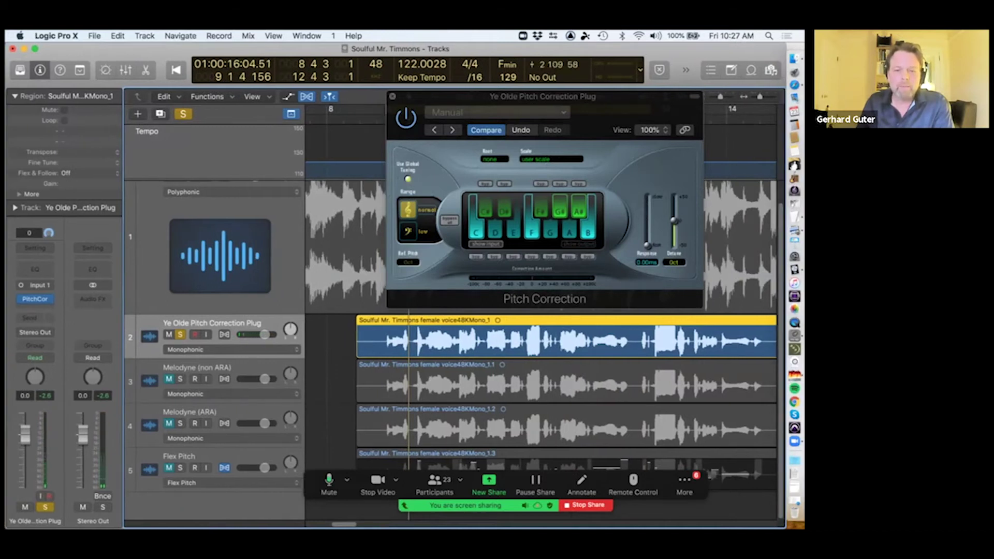
pyautogui.press('v')
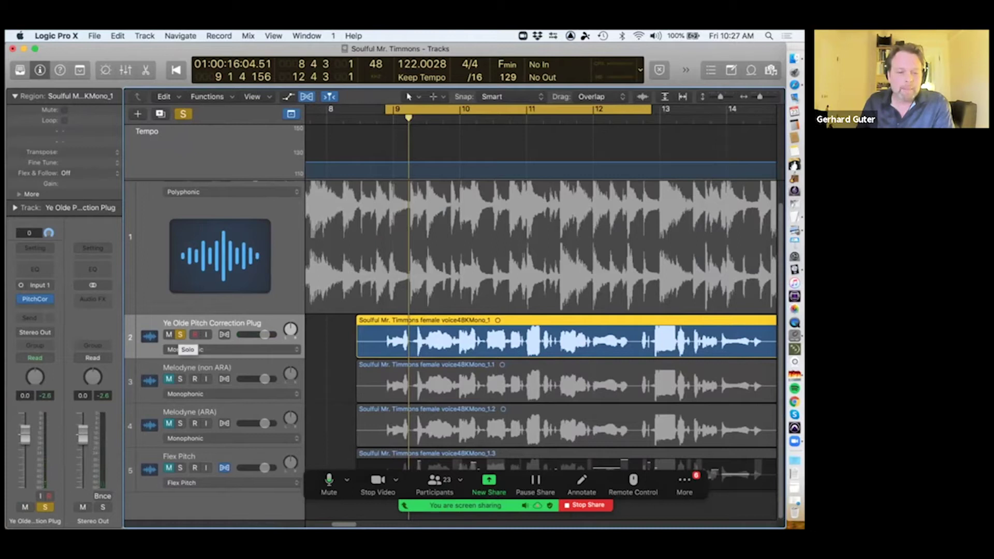
pyautogui.click(181, 334)
pyautogui.click(169, 334)
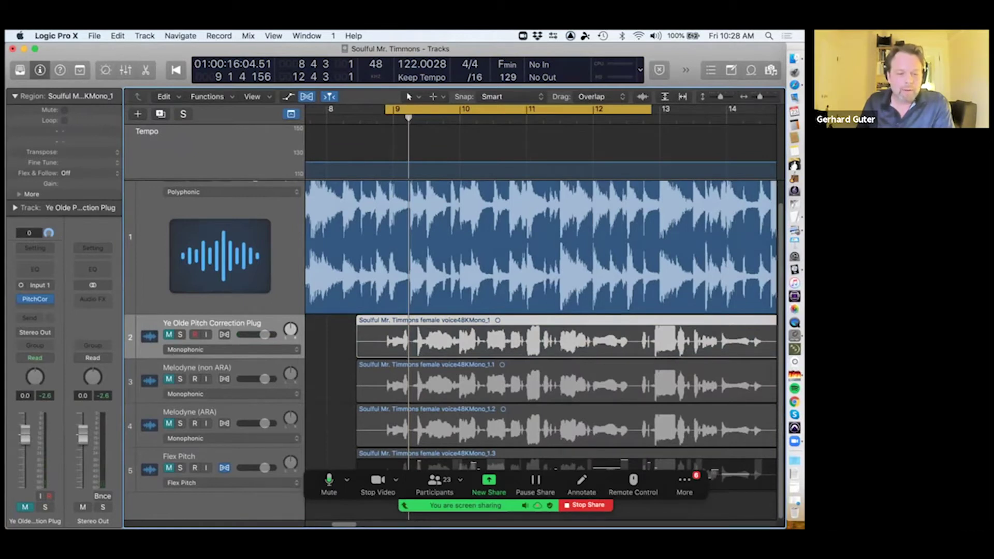
# - Select the Melodyne (non ARA) track, open its Melodyne plug-in and place the editor window over the left of the project
pyautogui.press('Down')
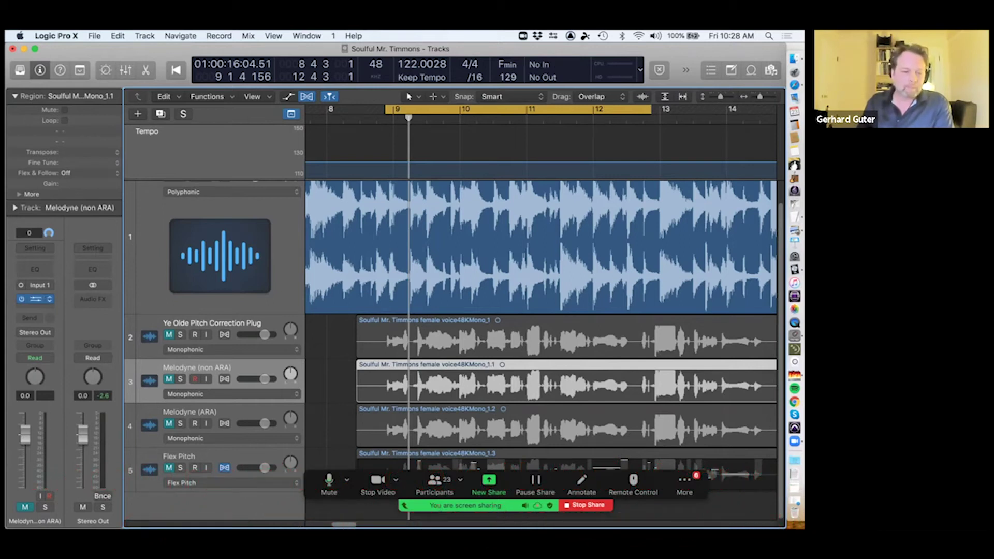
pyautogui.click(34, 299)
pyautogui.moveTo(311, 60); pyautogui.dragTo(411, 49)
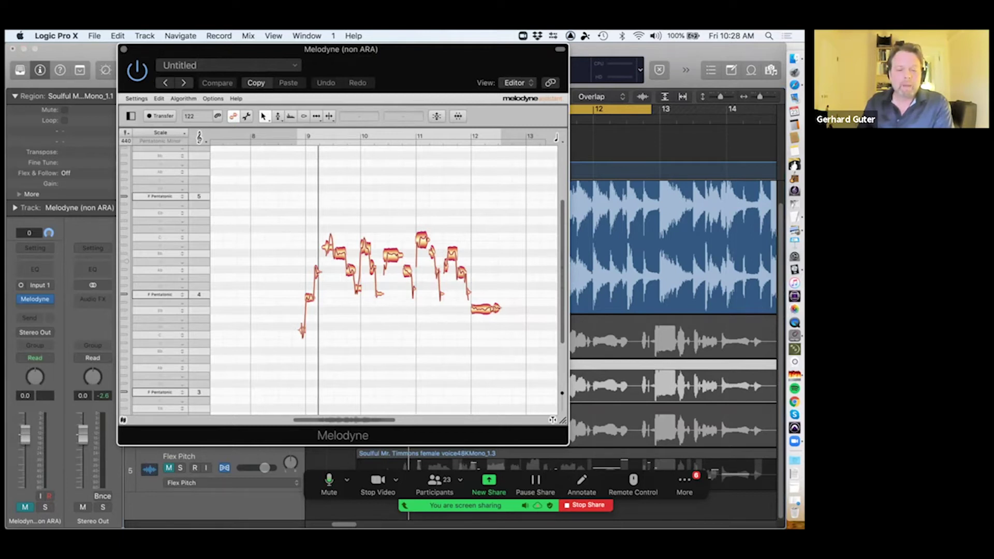
pyautogui.moveTo(414, 49); pyautogui.dragTo(345, 68)
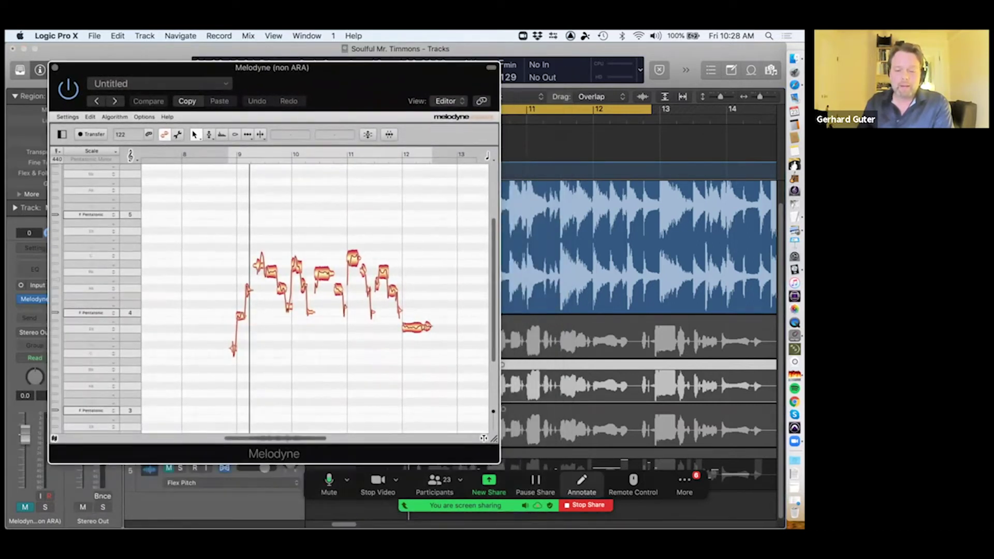
pyautogui.click(581, 485)
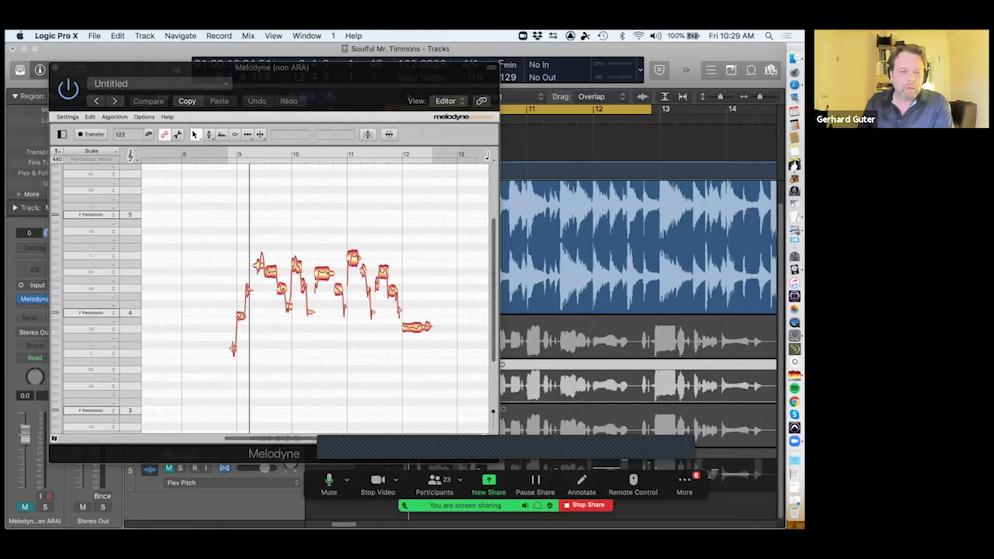
pyautogui.moveTo(87, 125)
pyautogui.mouseDown()
pyautogui.moveTo(73, 134)
pyautogui.moveTo(87, 145)
pyautogui.moveTo(110, 126)
pyautogui.mouseUp()
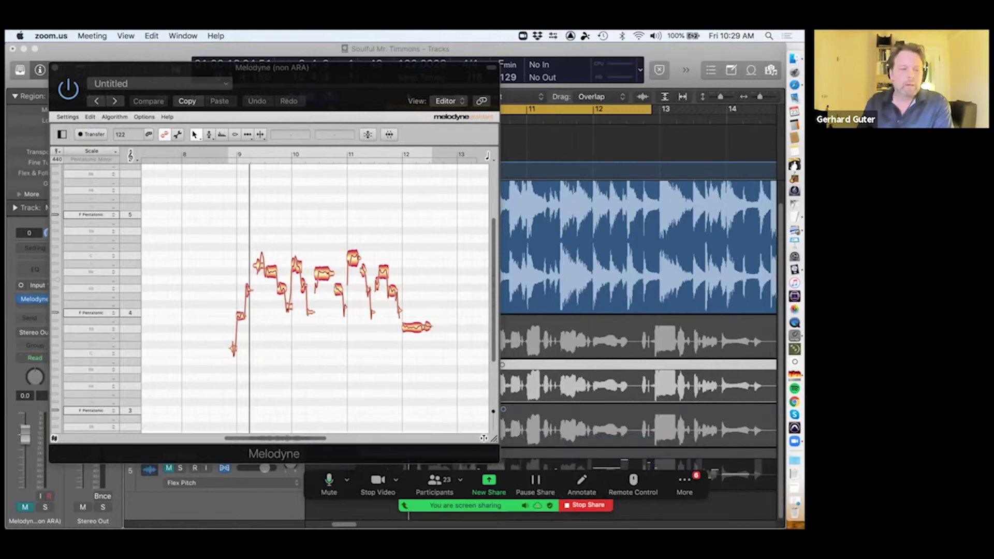
pyautogui.click(55, 68)
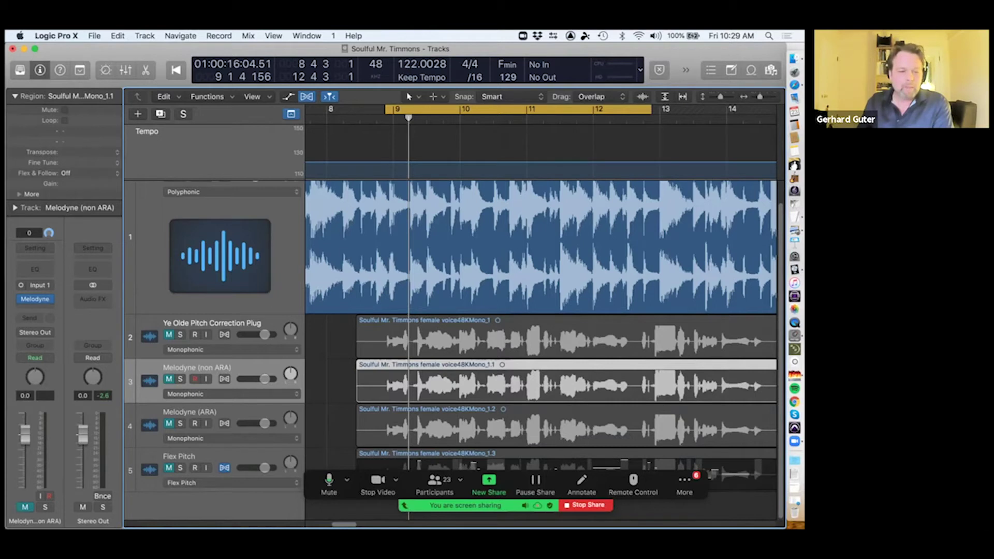
pyautogui.click(34, 299)
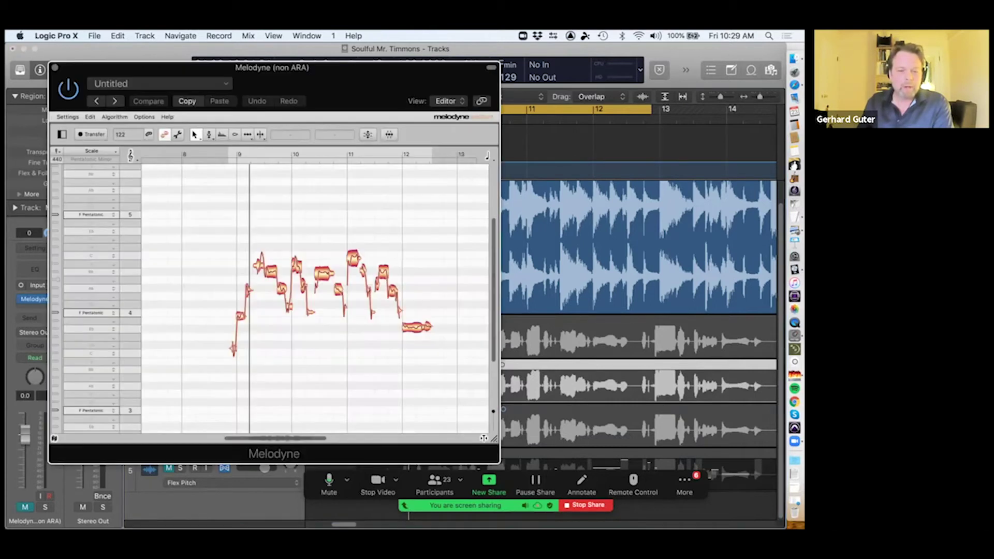
# - Clear all notes in the Melodyne editor and remove the Melodyne plug-in from the Melodyne (non ARA) track
pyautogui.moveTo(188, 239); pyautogui.dragTo(437, 379)
pyautogui.press('Delete')
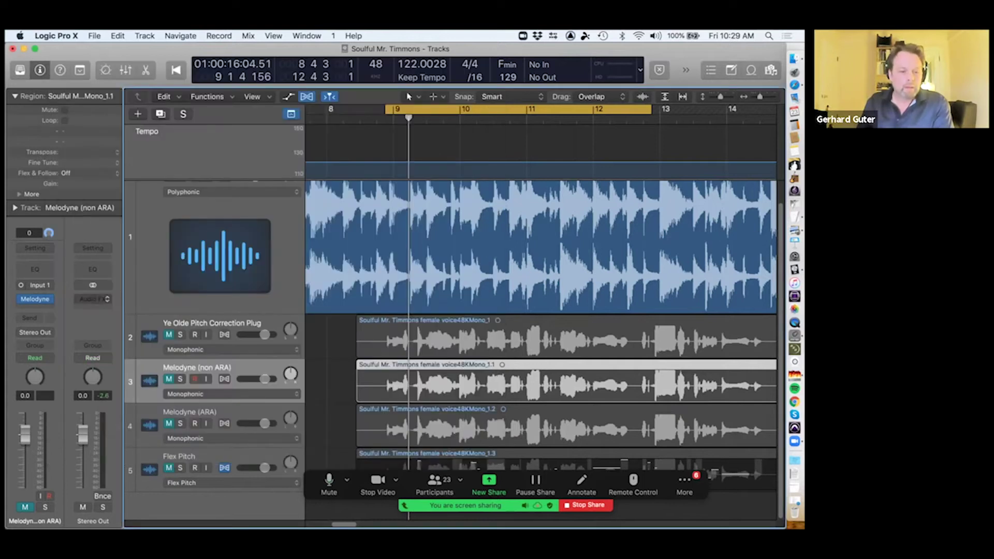
pyautogui.click(47, 299)
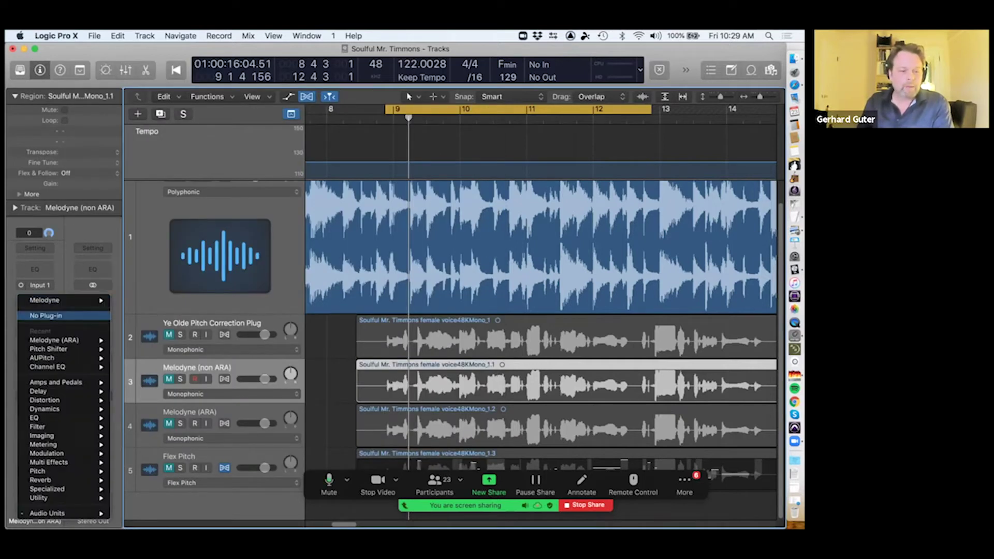
pyautogui.click(46, 315)
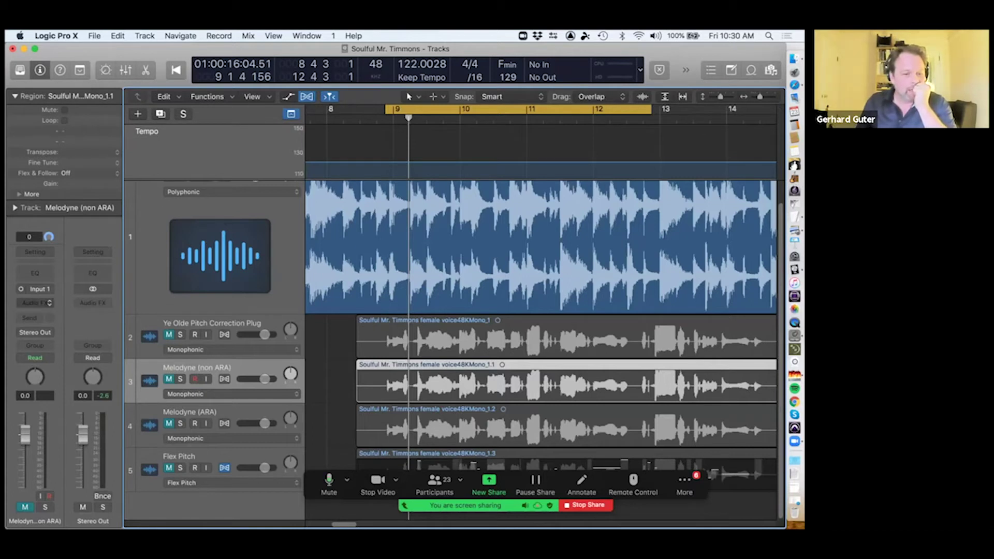
# - Insert Celemony's Melodyne plug-in in its Mono version on the Melodyne (non ARA) track
pyautogui.click(35, 303)
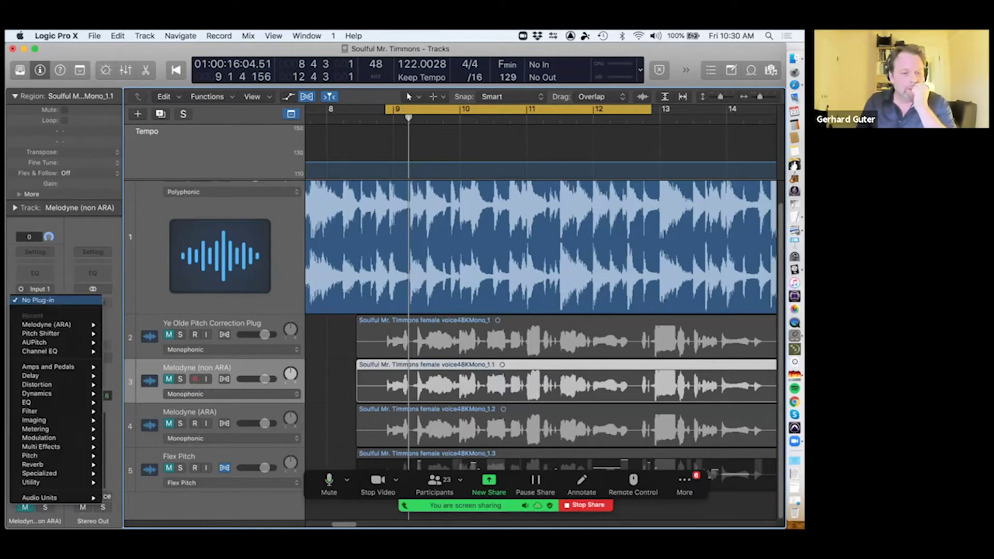
pyautogui.moveTo(47, 497)
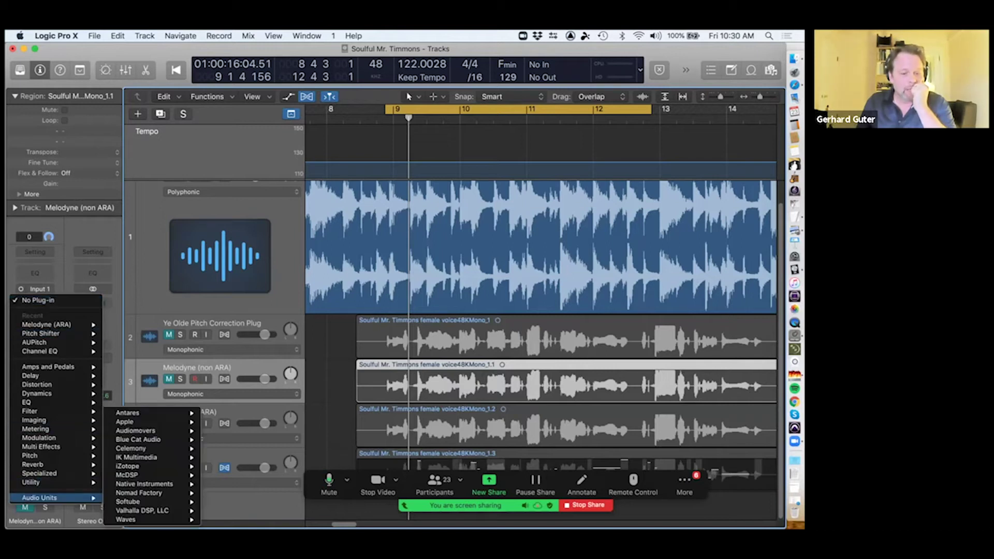
pyautogui.moveTo(134, 449)
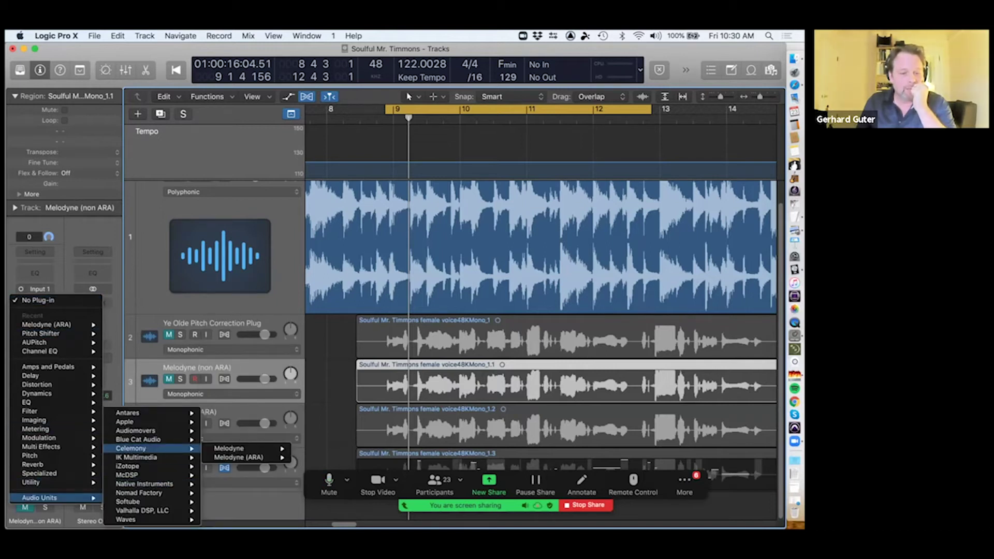
pyautogui.moveTo(230, 448)
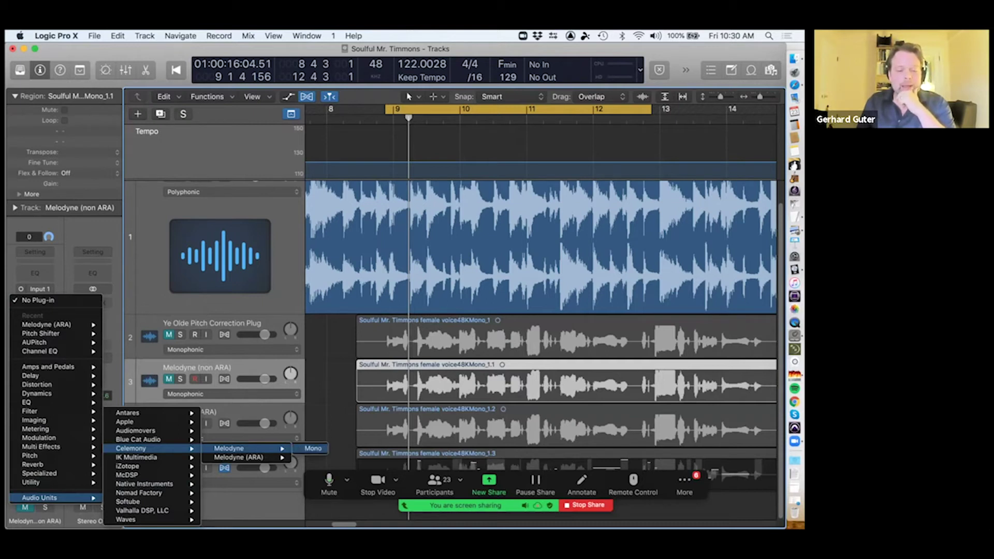
pyautogui.click(312, 448)
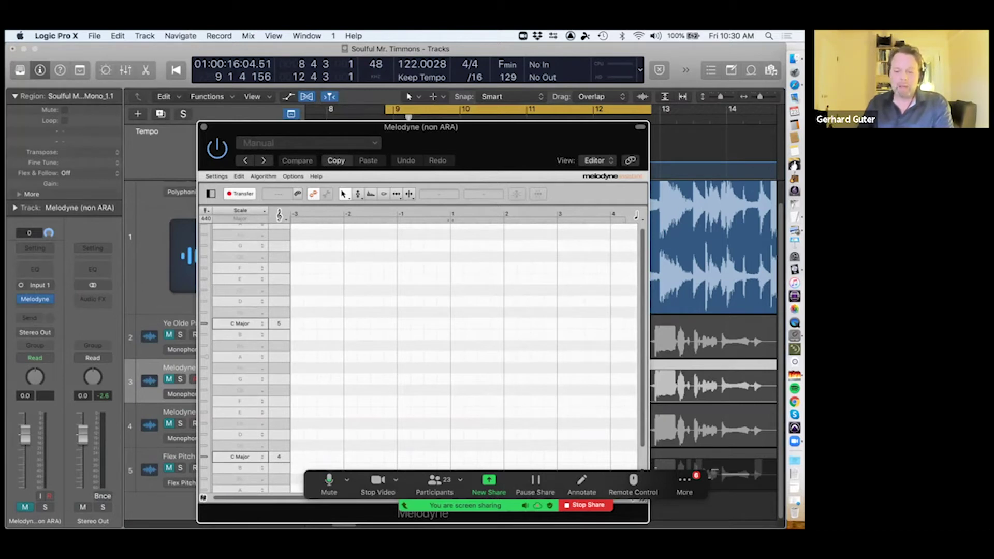
# - Transfer the looped vocal into Melodyne by playing it through, and unmute the Melodyne (non ARA) track
pyautogui.press('space')
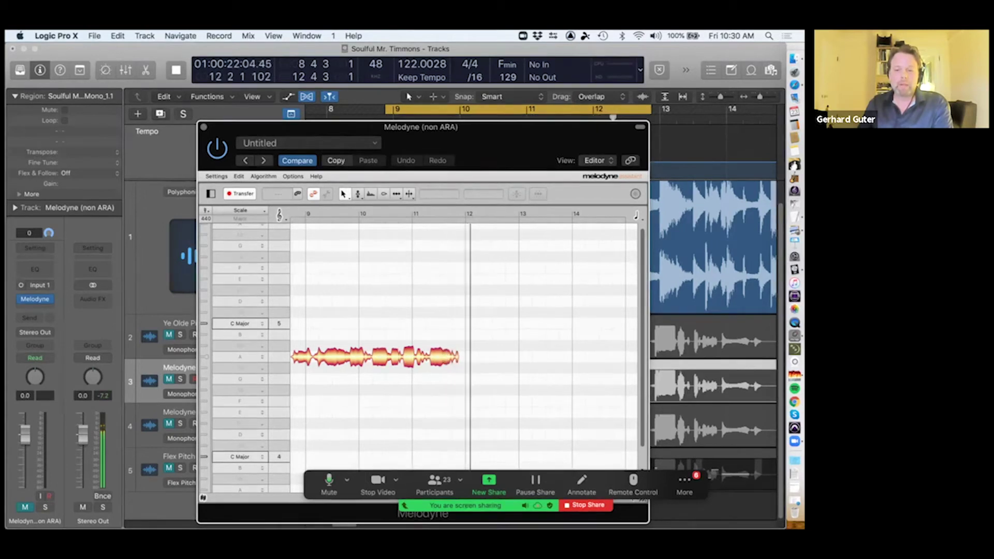
pyautogui.press('space')
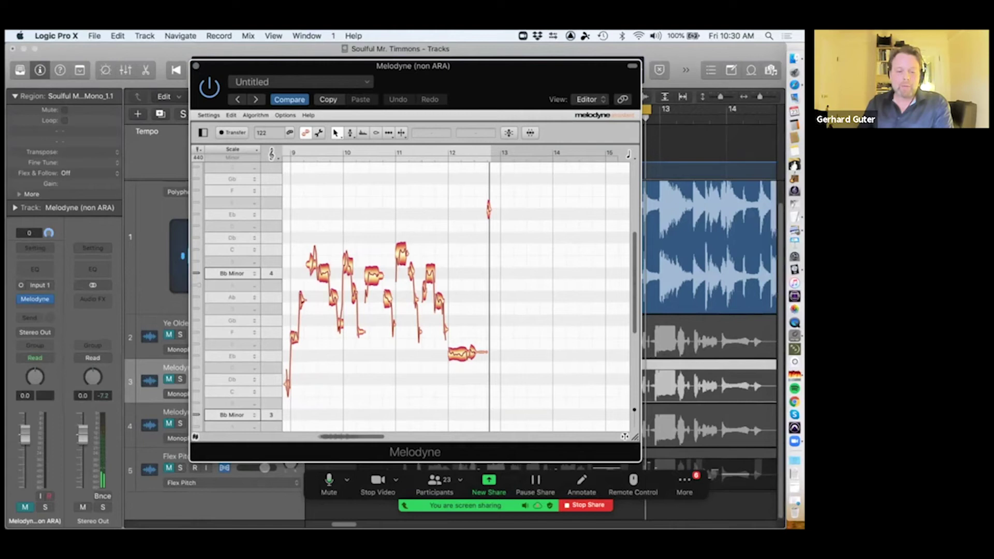
pyautogui.hscroll(-5, 456, 295)
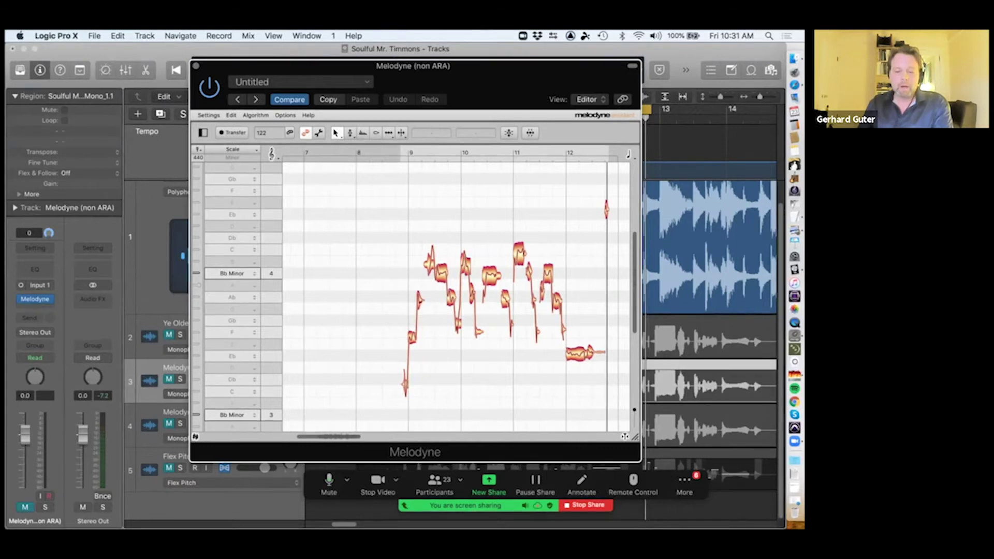
pyautogui.moveTo(362, 65); pyautogui.dragTo(464, 50)
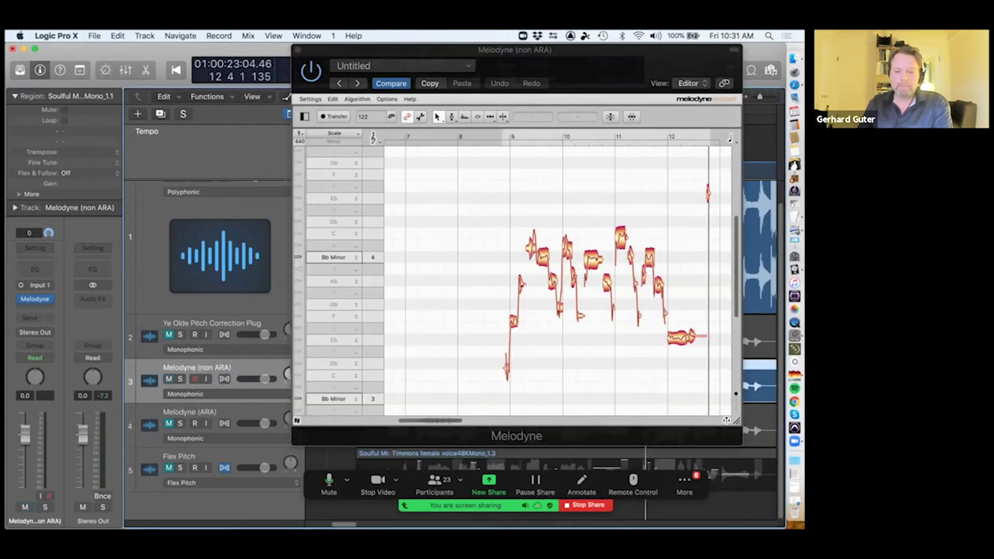
pyautogui.moveTo(464, 50); pyautogui.dragTo(241, 97)
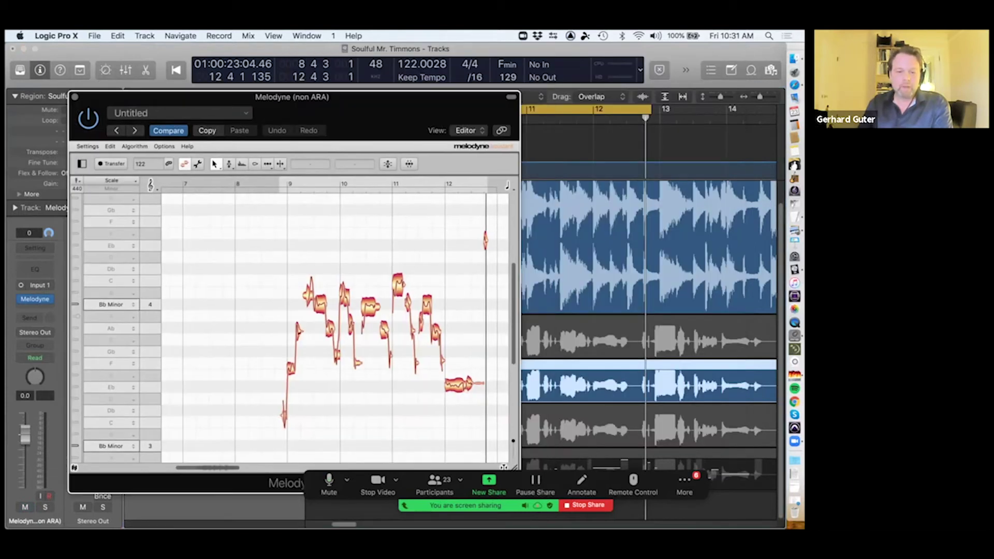
# - Enlarge the note display in the Melodyne editor and examine the vocal notes from bar 9 to bar 12
pyautogui.rightClick(265, 174)
pyautogui.click(271, 264)
pyautogui.moveTo(300, 269); pyautogui.dragTo(344, 171)
pyautogui.rightClick(347, 156)
pyautogui.click(351, 220)
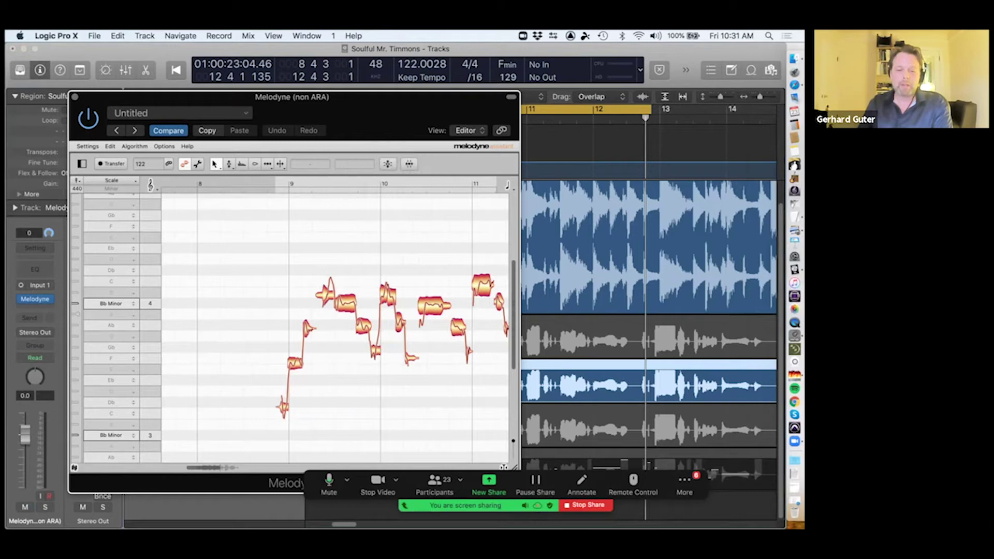
pyautogui.hscroll(5, 497, 231)
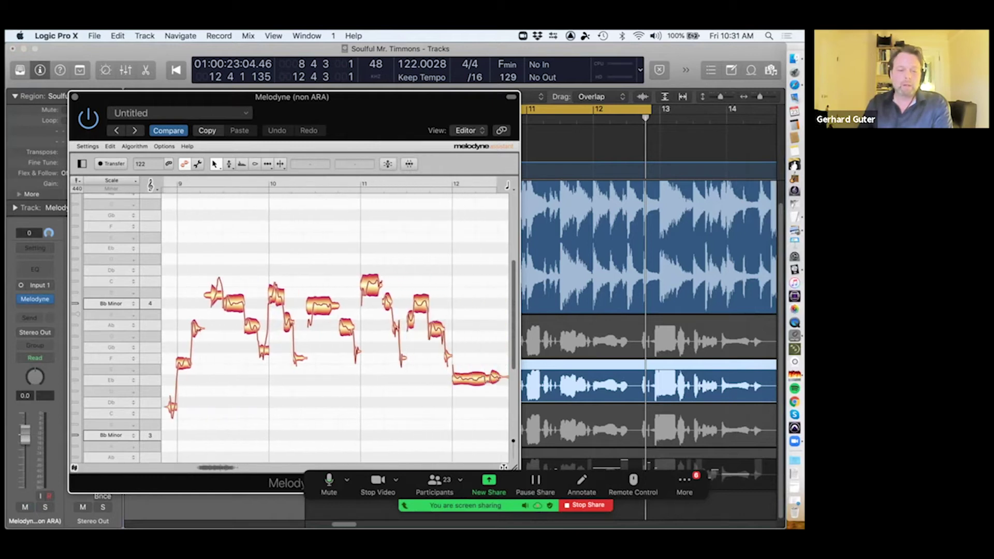
pyautogui.hscroll(-1, 337, 321)
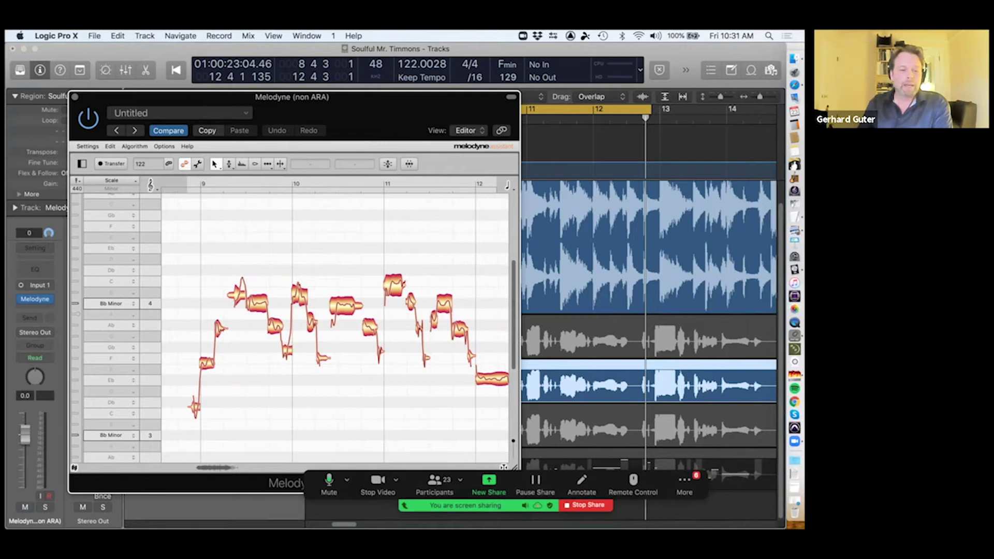
# - Set the Melodyne scale to the Western Pentatonic Minor with tonic F, auditioning the scale and playing the vocal
pyautogui.click(111, 180)
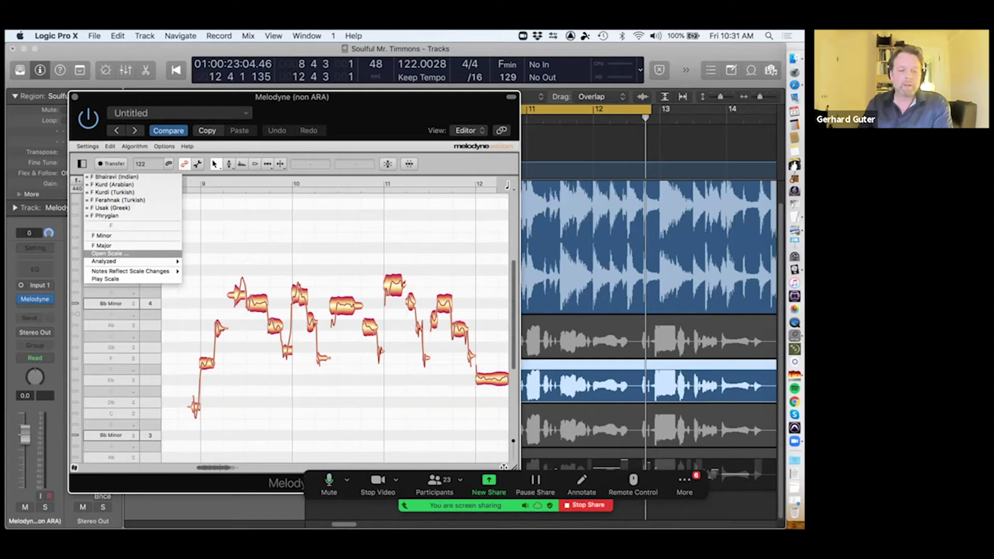
pyautogui.click(109, 253)
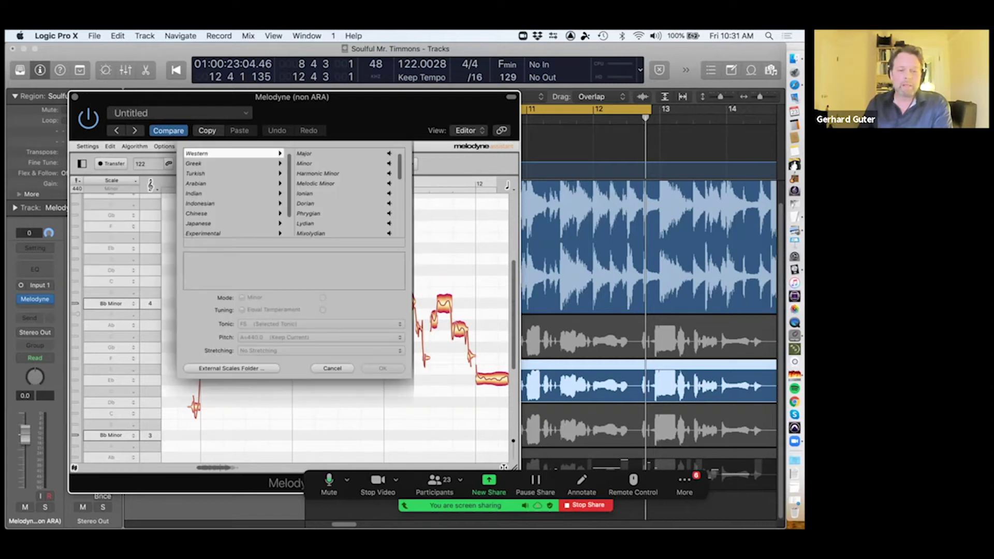
pyautogui.scroll(-3, 342, 193)
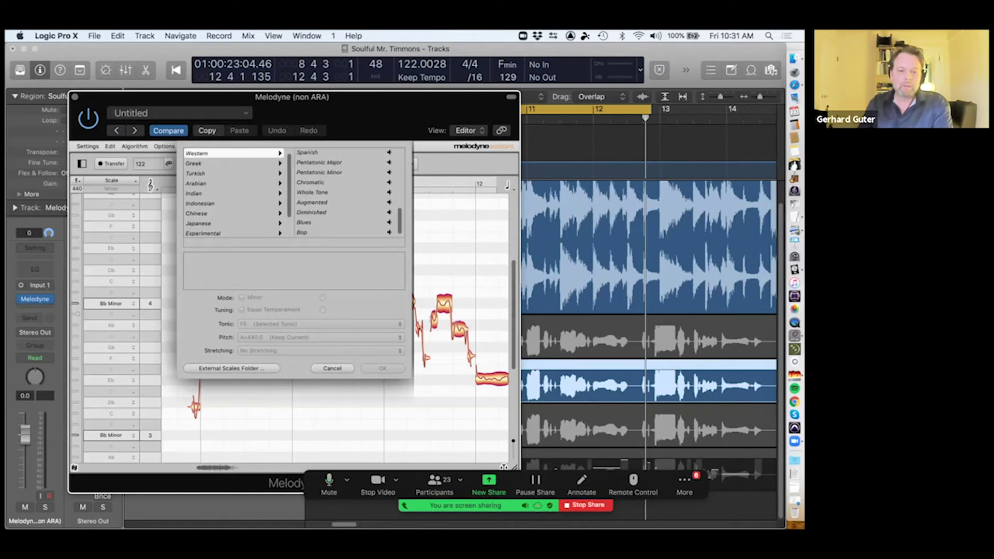
pyautogui.scroll(-3, 341, 192)
pyautogui.click(320, 171)
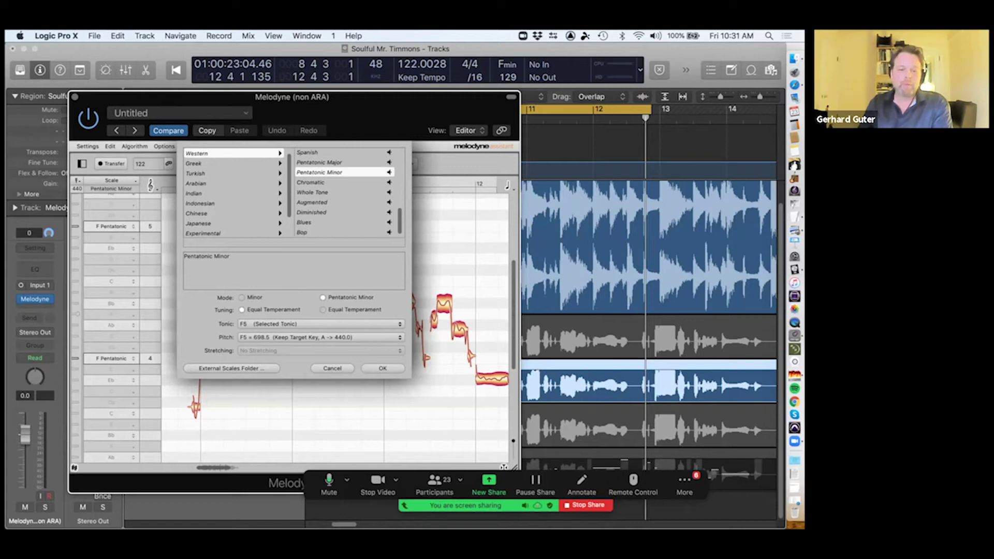
pyautogui.click(389, 172)
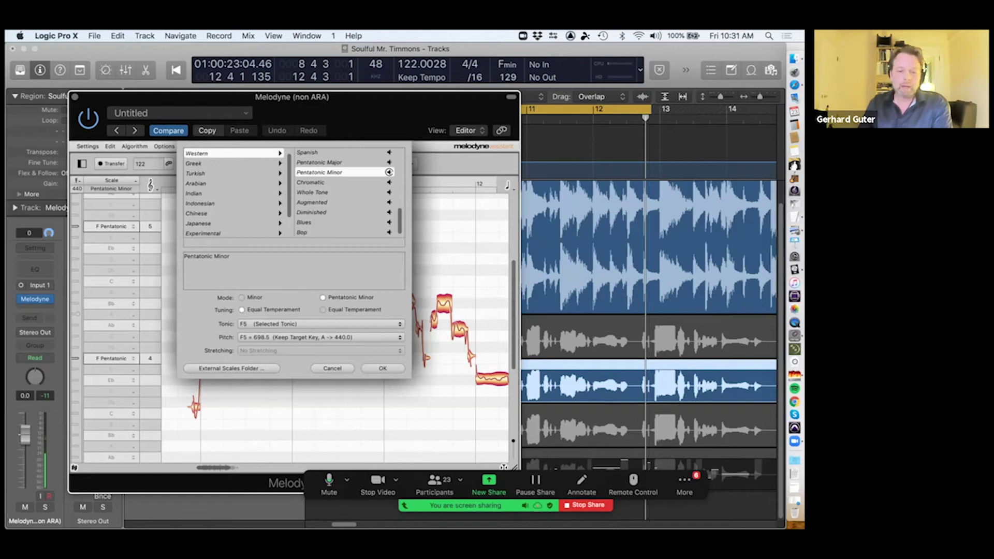
pyautogui.press('Return')
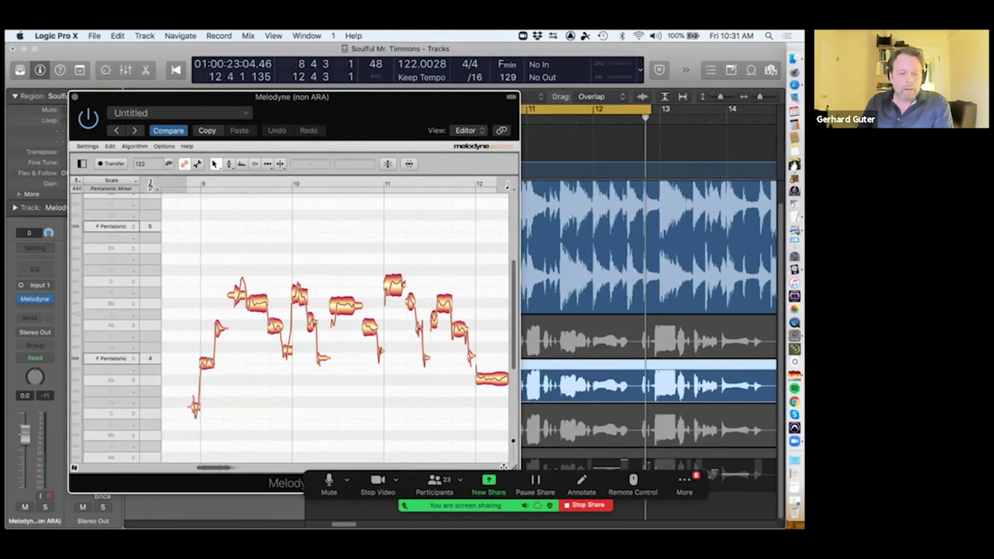
pyautogui.press('space')
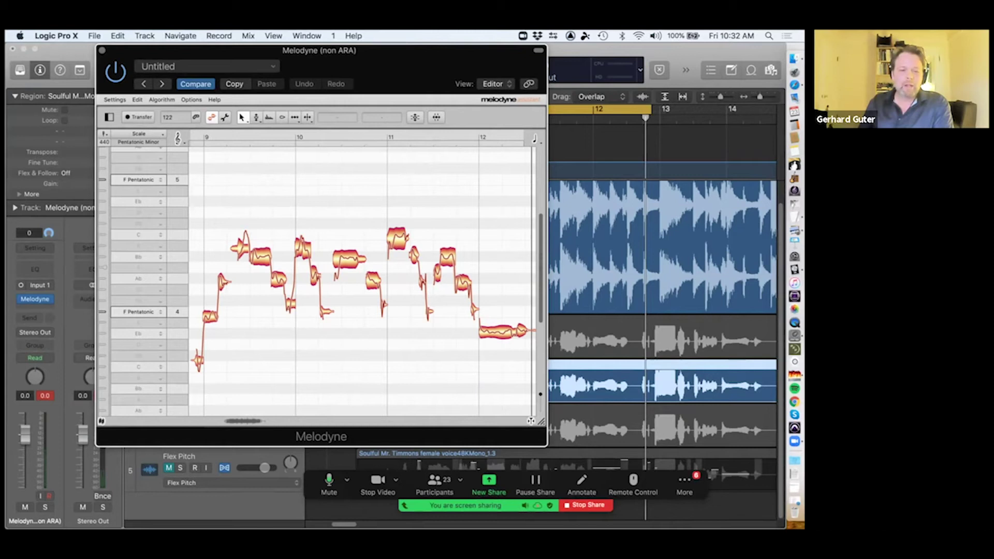
# - Select all vocal notes from bar 9 through bar 12 with the Main Tool
pyautogui.rightClick(201, 178)
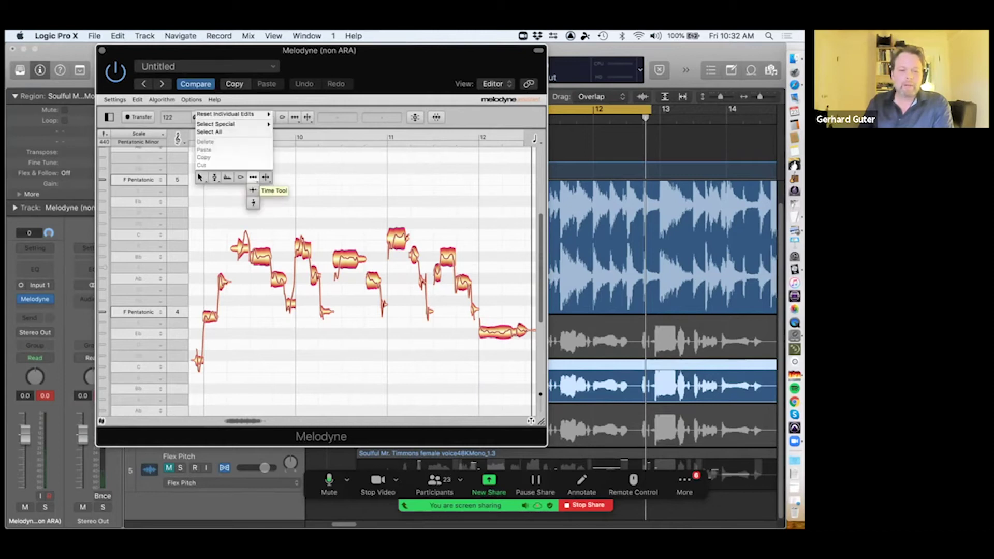
pyautogui.click(214, 181)
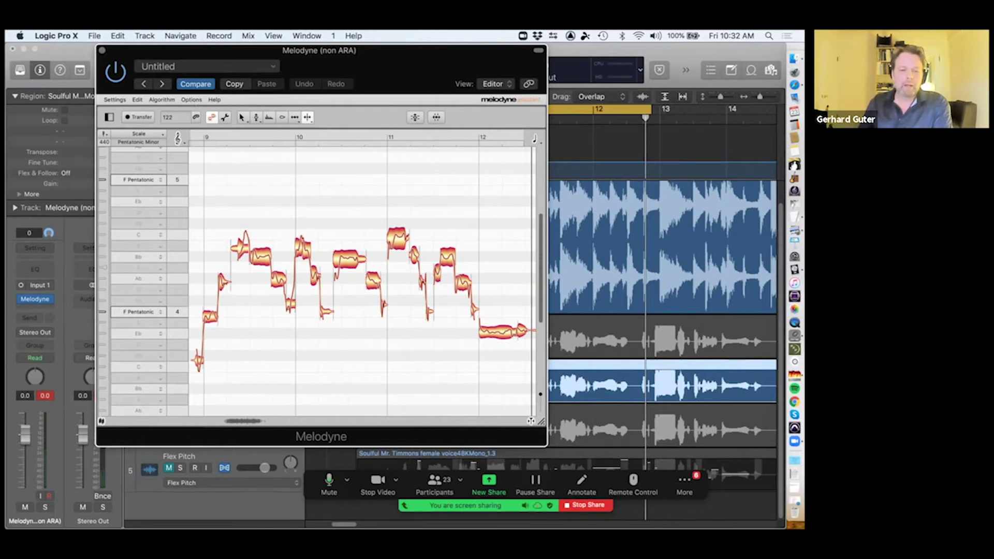
pyautogui.rightClick(255, 169)
pyautogui.moveTo(255, 170)
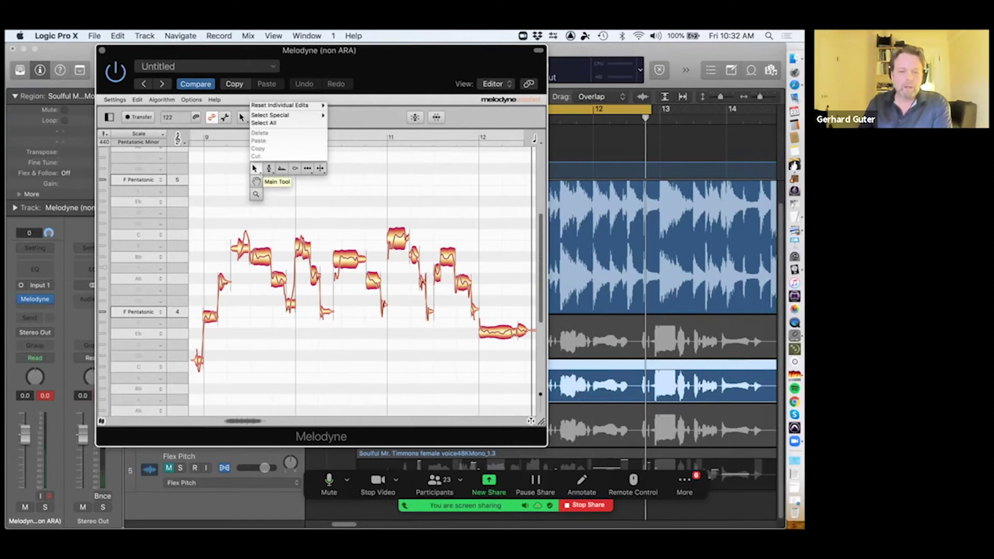
pyautogui.click(255, 169)
pyautogui.moveTo(195, 180); pyautogui.dragTo(531, 396)
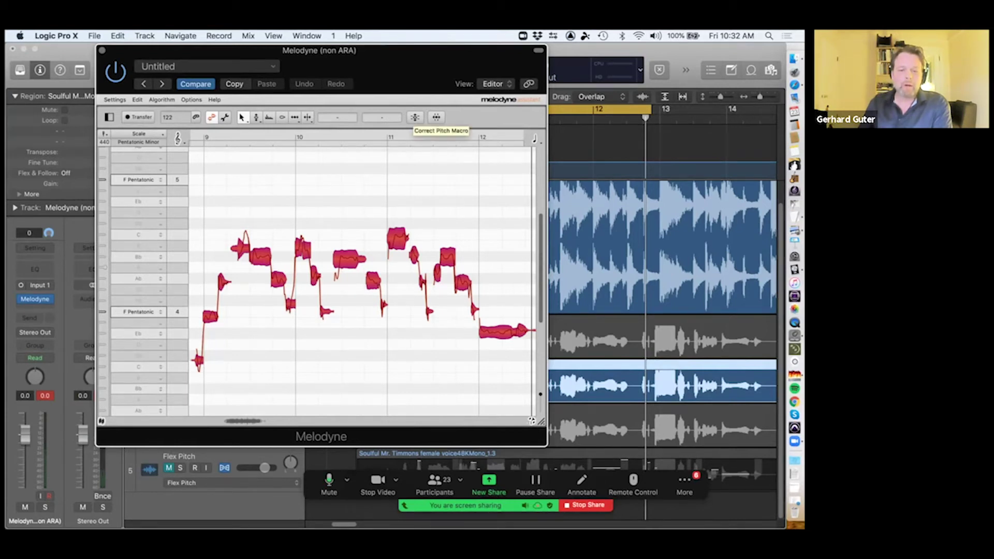
# - Open the Correct Pitch Macro for the selected notes and enable Snap to F Pentatonic, comparing the notes with and without it
pyautogui.click(414, 117)
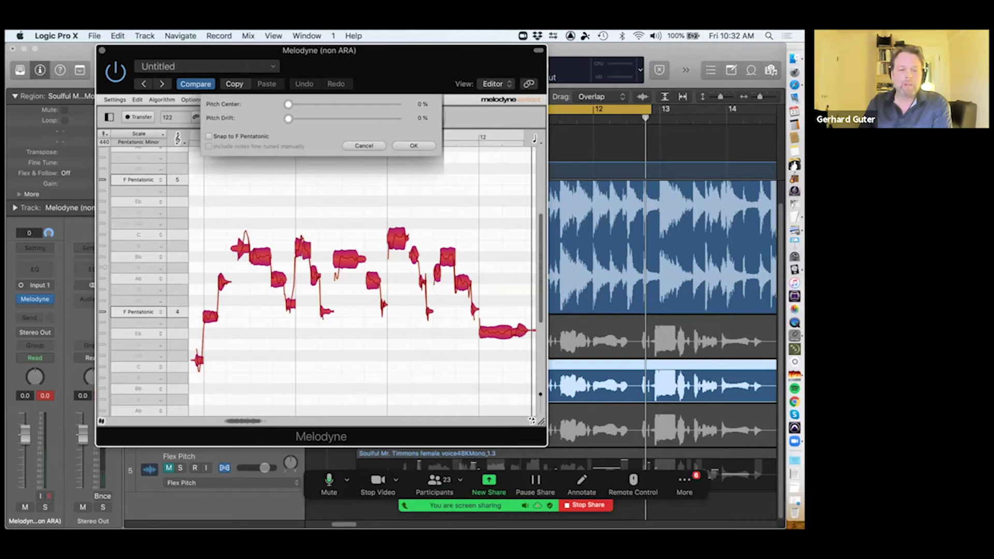
pyautogui.click(209, 136)
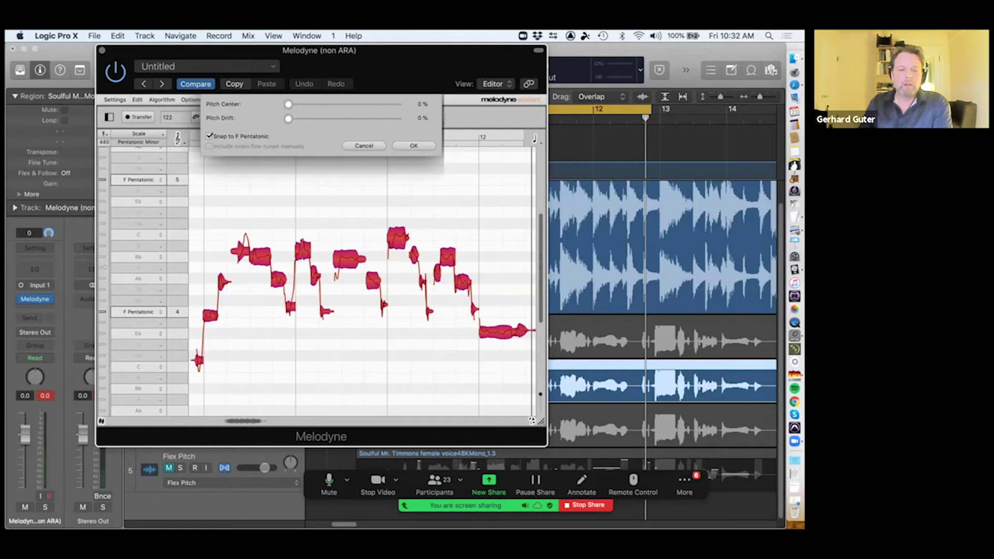
pyautogui.click(209, 137)
pyautogui.click(209, 136)
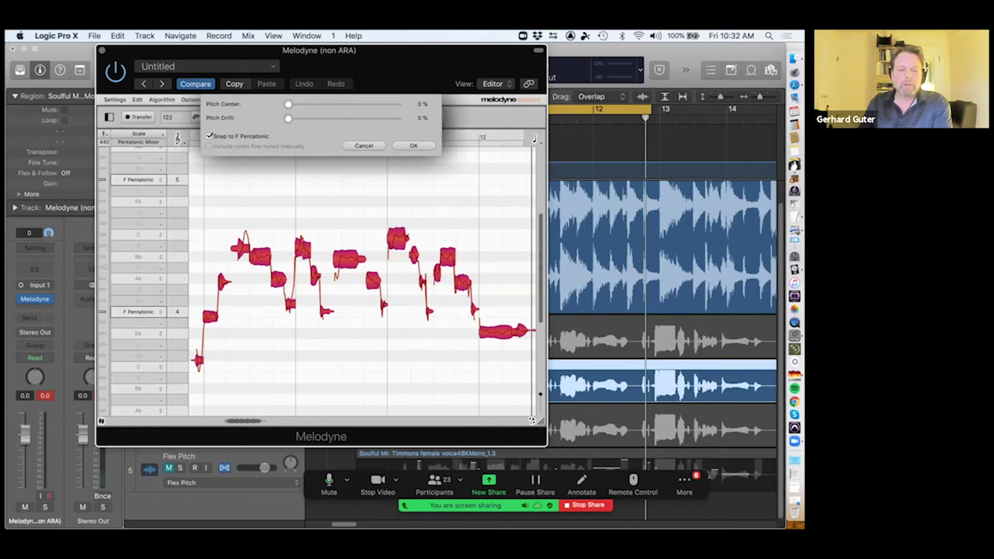
pyautogui.click(209, 136)
pyautogui.click(209, 136)
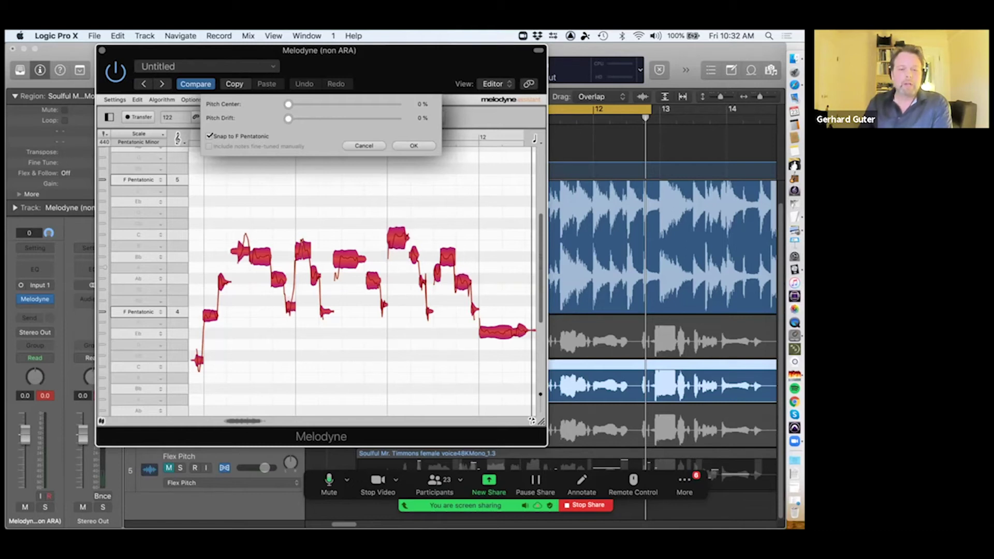
# - Set Pitch Center to 100 % and Pitch Drift to 26 %, and apply the pitch correction
pyautogui.moveTo(289, 104); pyautogui.dragTo(346, 104)
pyautogui.moveTo(357, 104); pyautogui.dragTo(396, 104)
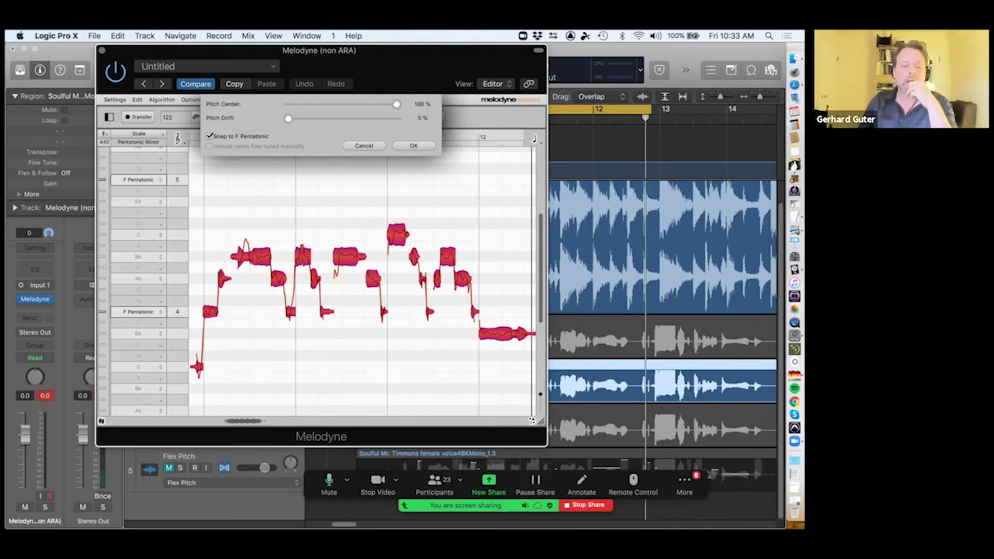
pyautogui.moveTo(288, 119); pyautogui.dragTo(316, 119)
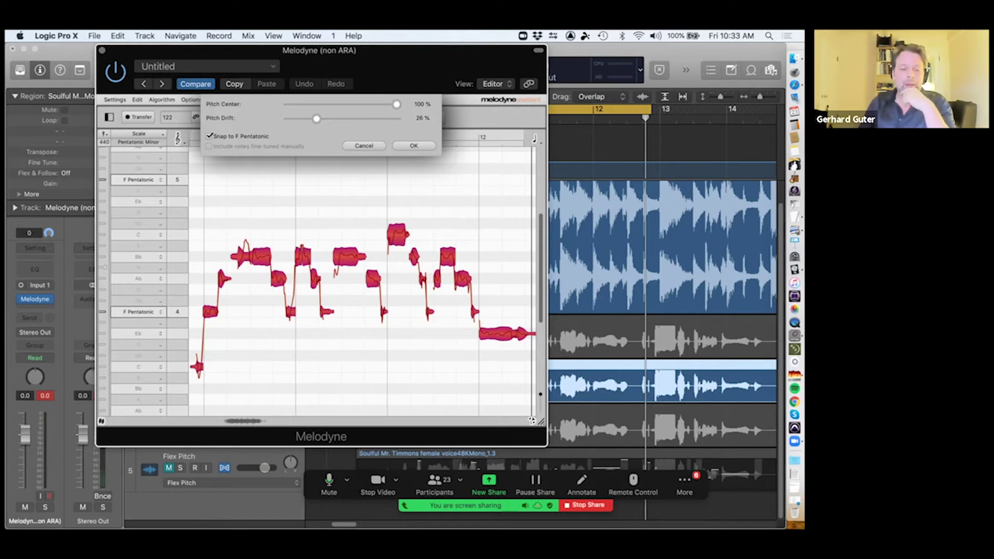
pyautogui.press('Return')
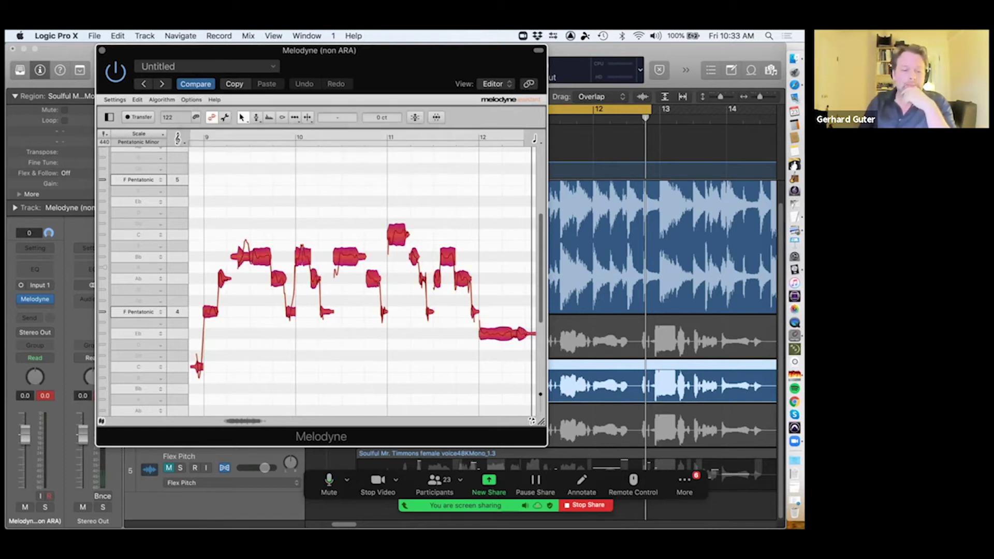
# - Play back the corrected vocal, selecting the two adjacent Bb 4 notes after bar 9 for a closer listen
pyautogui.press('space')
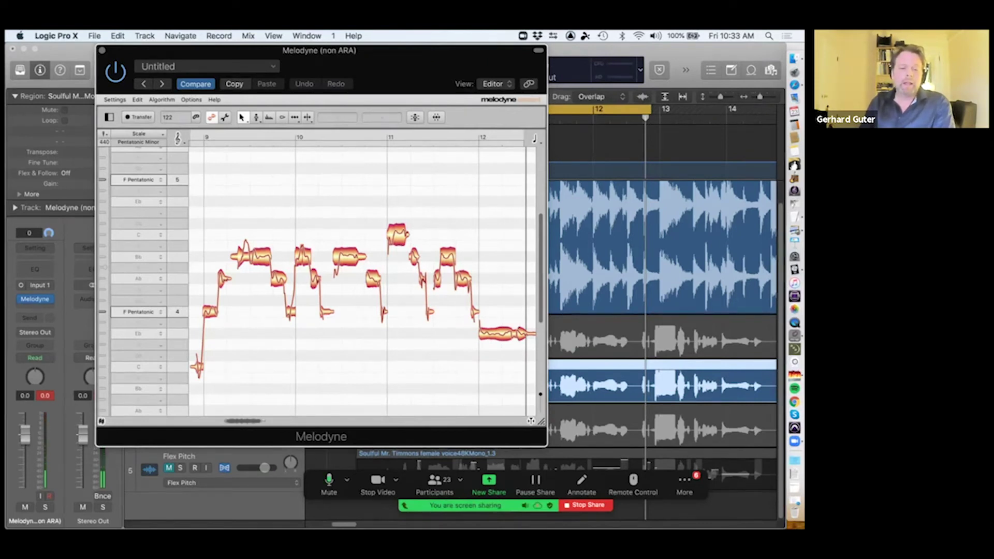
pyautogui.moveTo(192, 185); pyautogui.dragTo(226, 271)
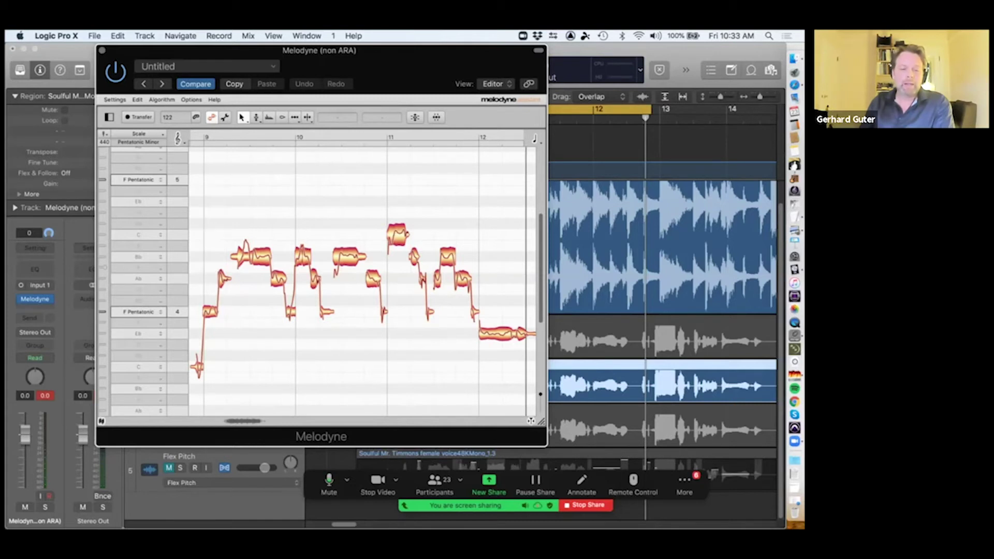
pyautogui.moveTo(229, 222); pyautogui.dragTo(259, 268)
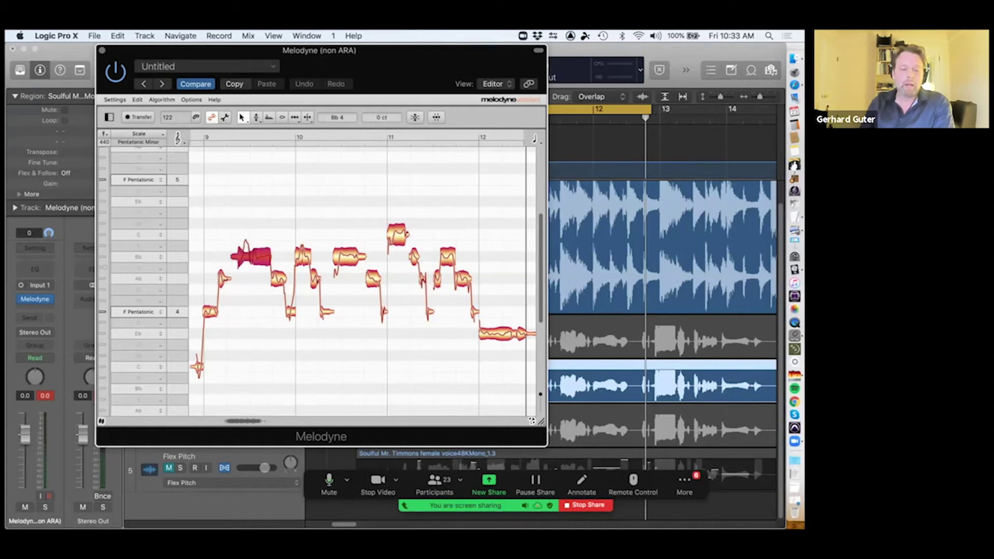
pyautogui.press('space')
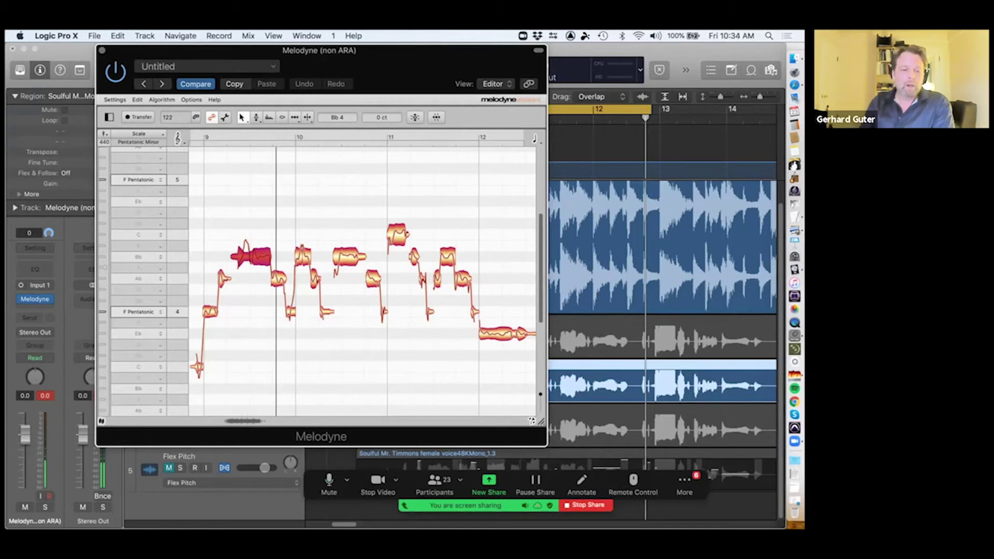
# - Try the Note Separation Tool by joining the two adjacent Bb 4 notes after bar 9 and separating them again
pyautogui.press('Escape')
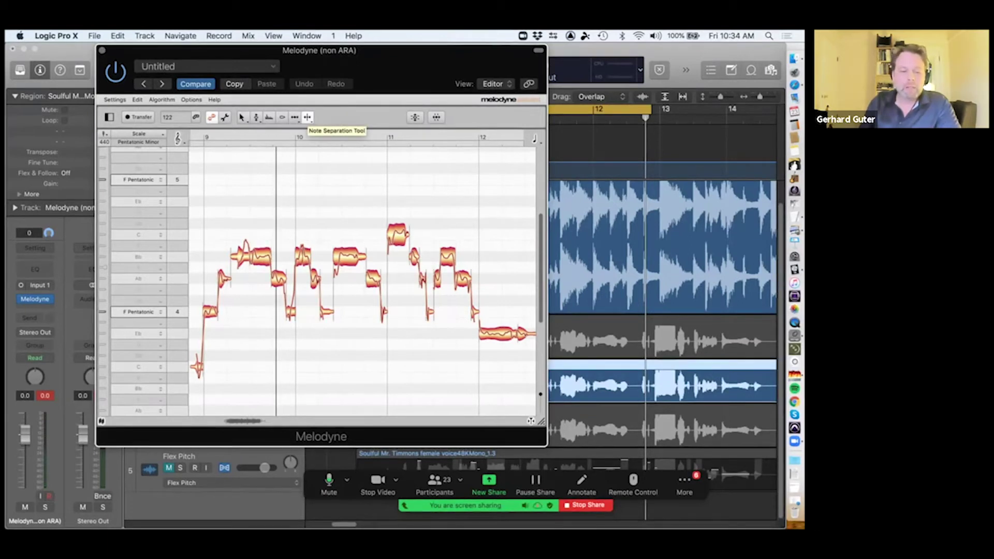
pyautogui.click(203, 336)
pyautogui.click(218, 296)
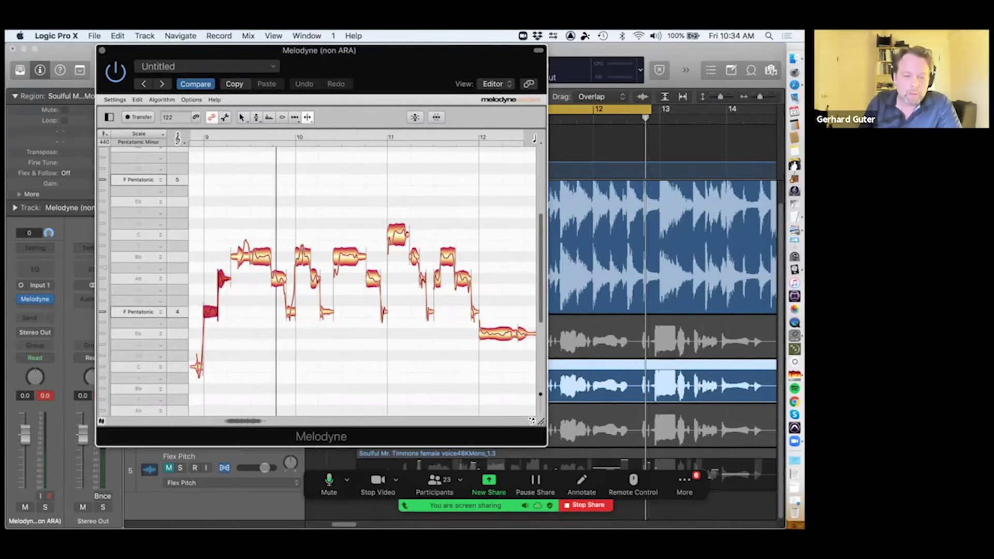
pyautogui.click(231, 267)
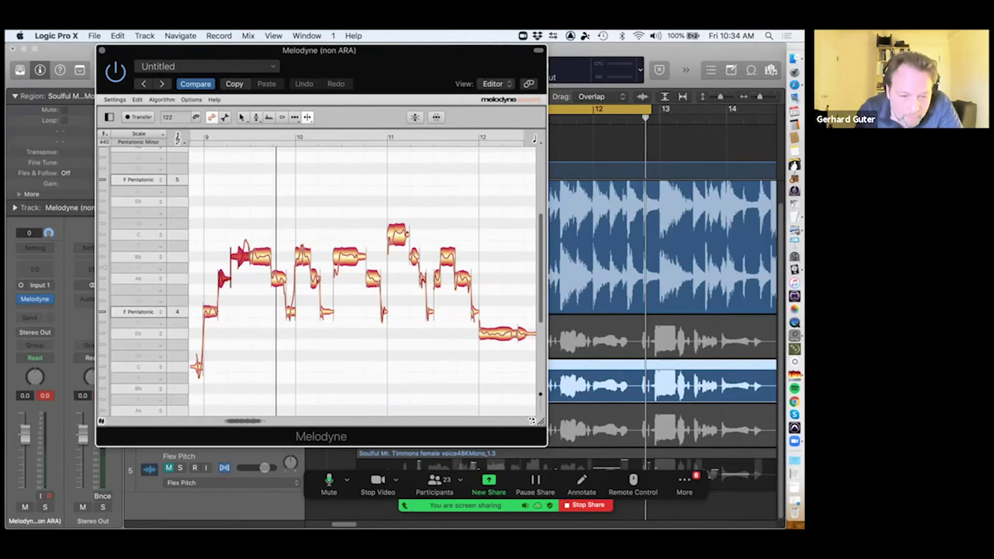
pyautogui.click(248, 256)
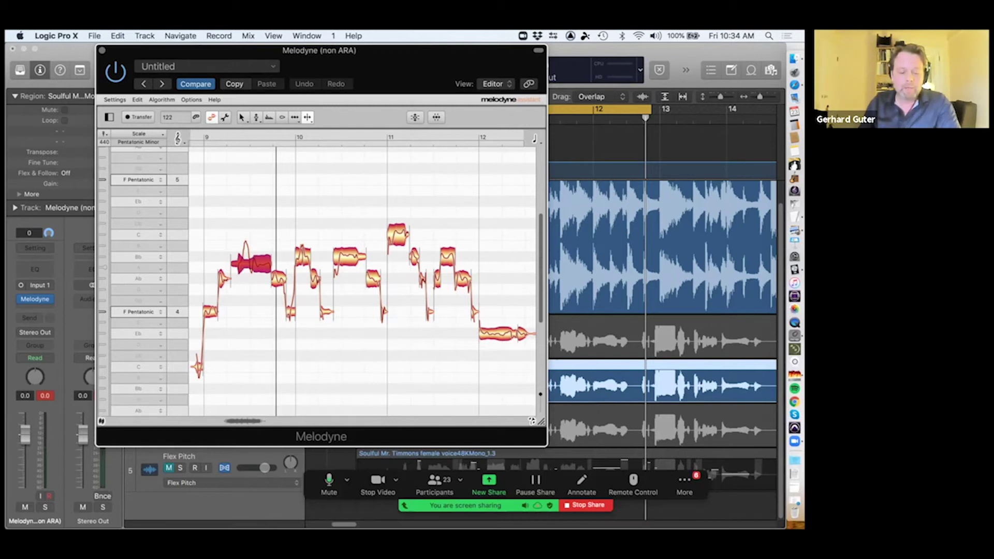
pyautogui.doubleClick(250, 263)
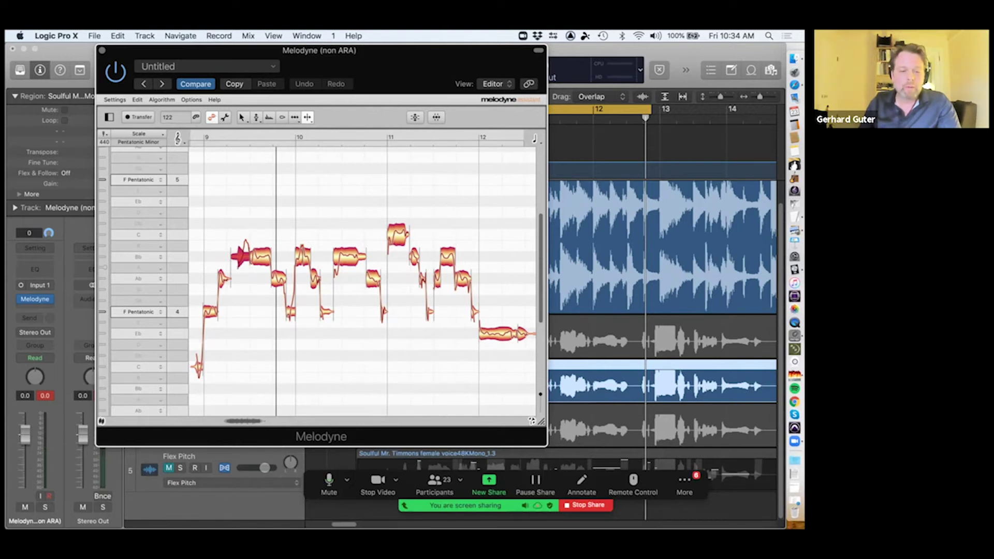
# - Split the short first Bb note after bar 9, and split the long Bb note between bars 10 and 11 near its start
pyautogui.doubleClick(243, 259)
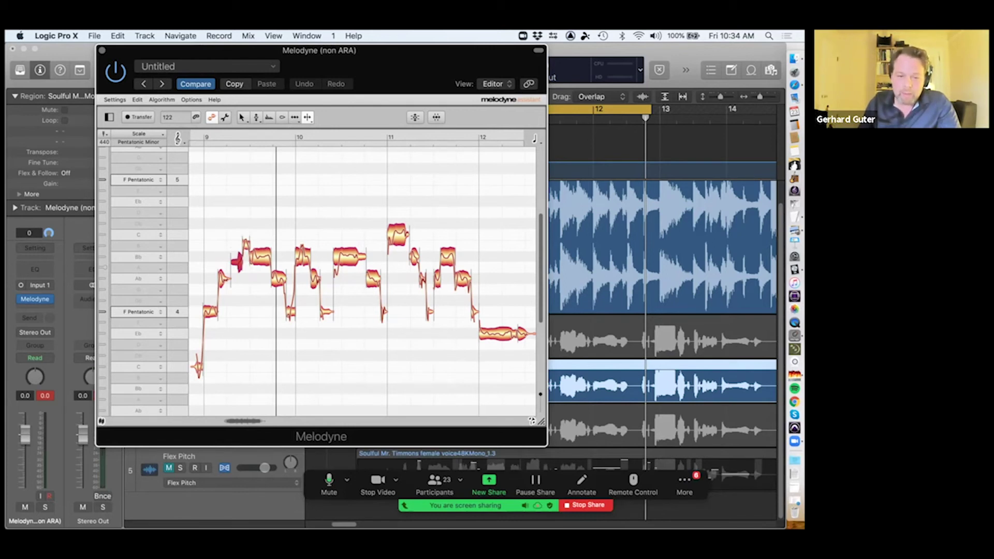
pyautogui.click(349, 256)
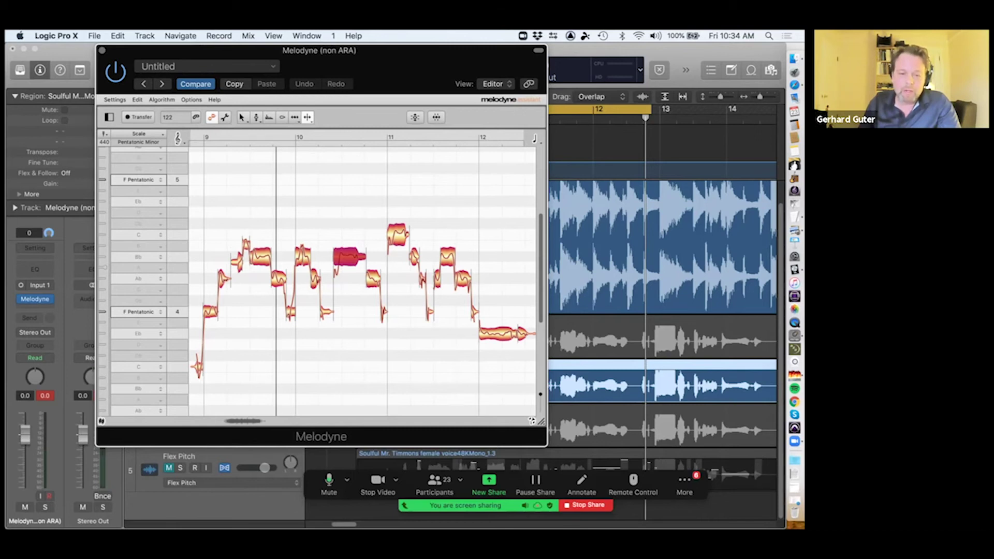
pyautogui.click(340, 262)
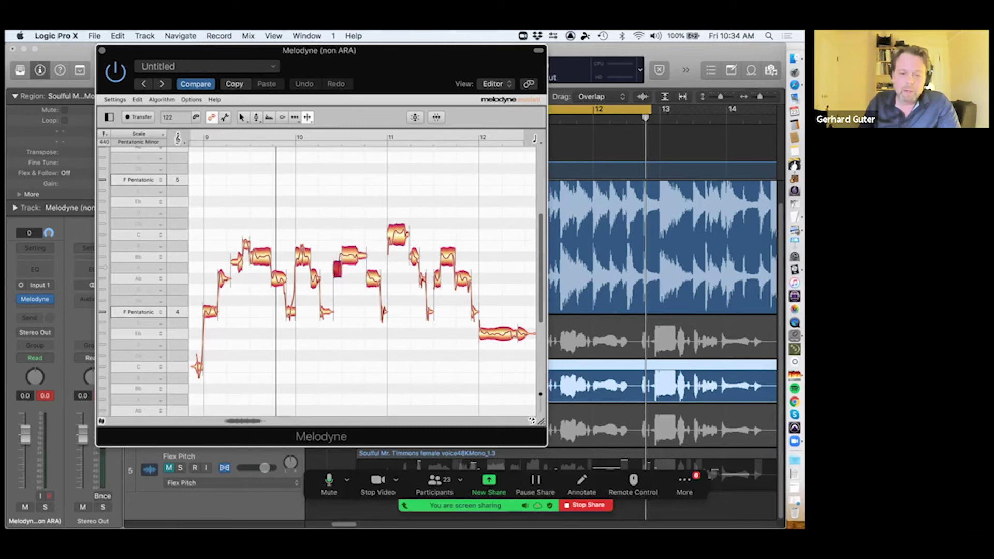
pyautogui.click(531, 421)
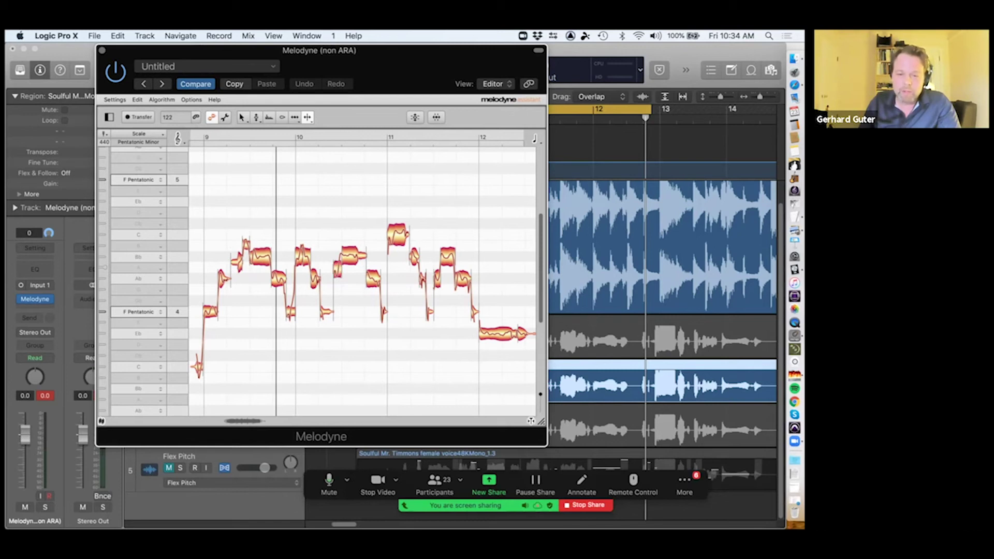
# - Split the high C note at bar 11 in two near its start
pyautogui.rightClick(309, 125)
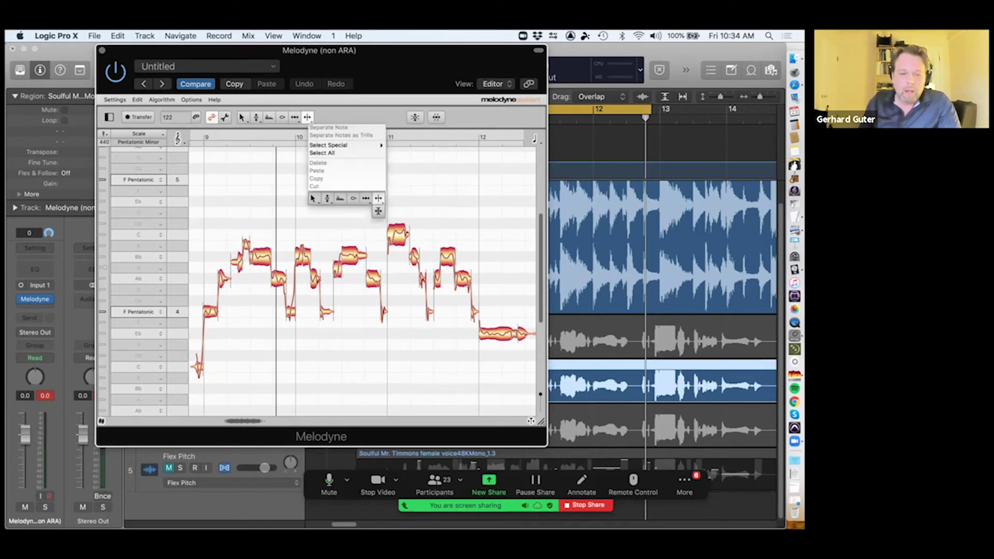
pyautogui.click(379, 210)
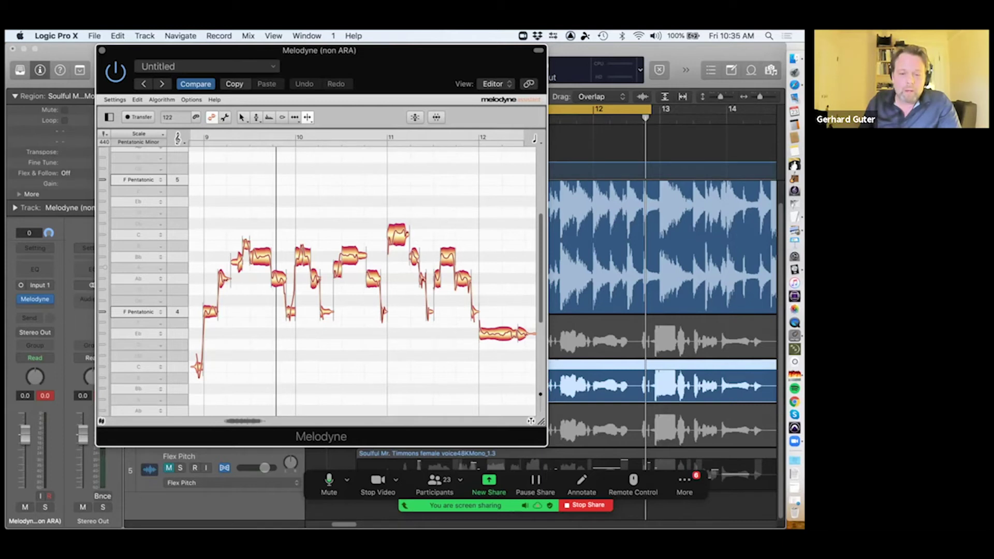
pyautogui.doubleClick(396, 235)
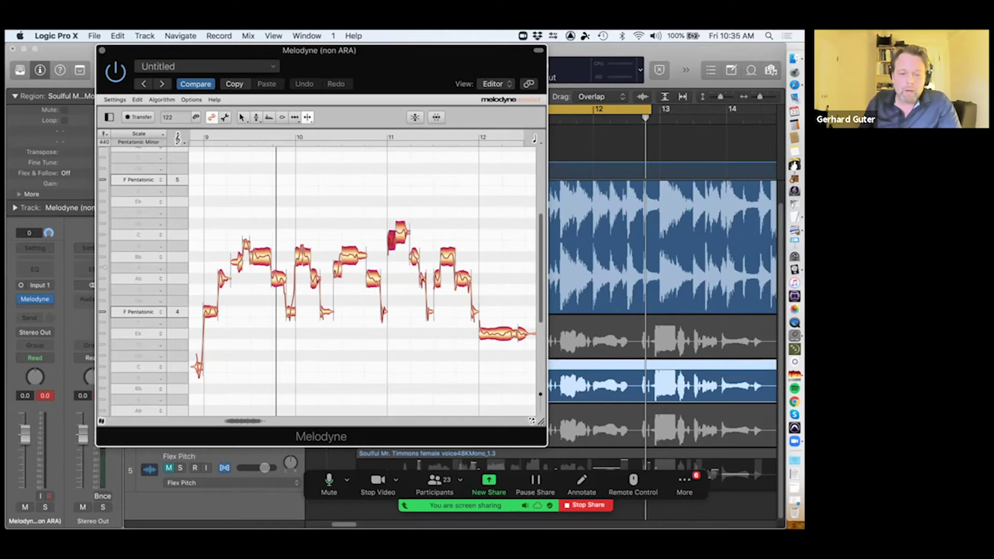
pyautogui.click(399, 207)
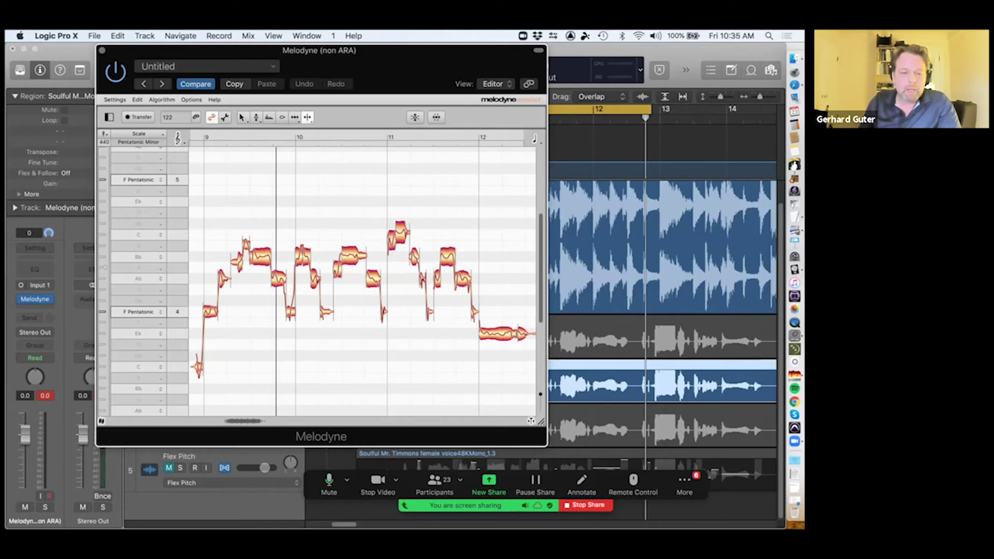
# - Select all visible notes and apply the Correct Pitch Macro with Pitch Center at 100% and Snap to F Pentatonic enabled
pyautogui.rightClick(136, 118)
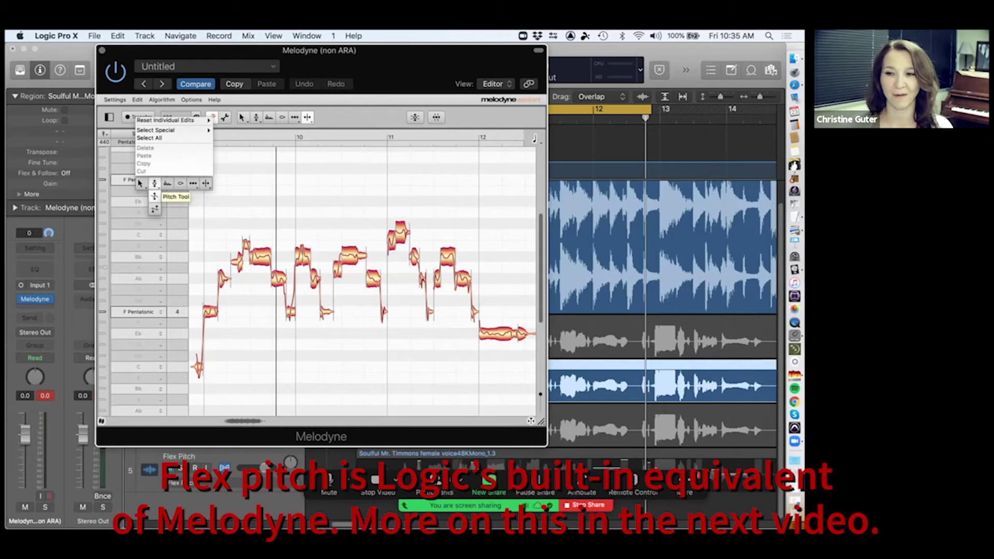
pyautogui.click(155, 196)
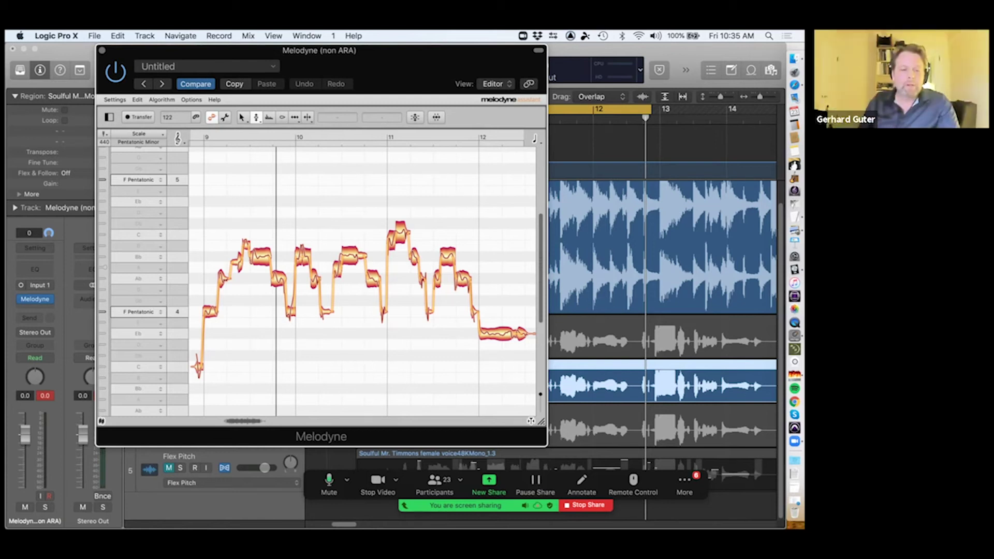
pyautogui.moveTo(192, 191); pyautogui.dragTo(520, 392)
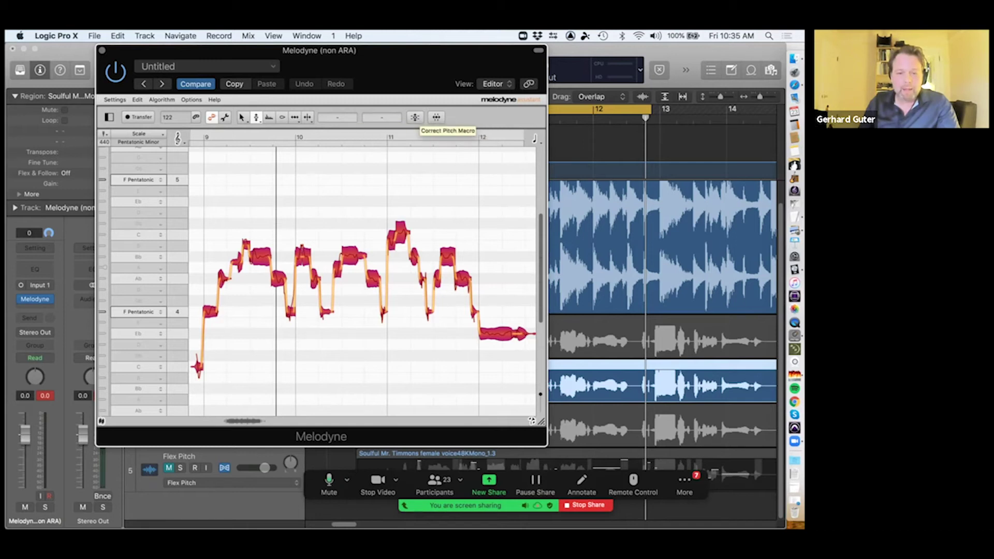
pyautogui.click(416, 117)
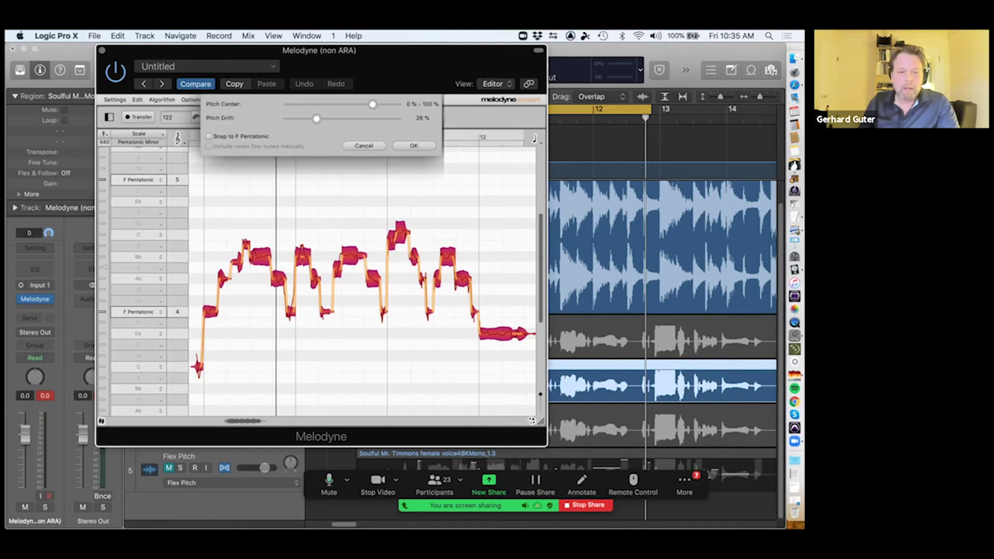
pyautogui.click(209, 136)
pyautogui.moveTo(373, 104); pyautogui.dragTo(396, 104)
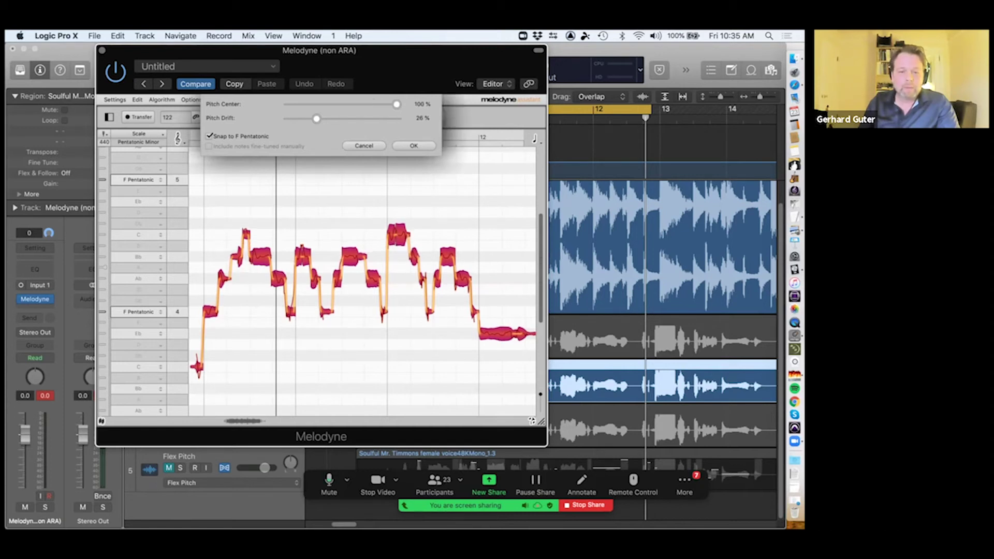
pyautogui.click(414, 146)
# - Play back the corrected vocal, closing the Melodyne window and soloing the Melodyne (non ARA) track
pyautogui.press('space')
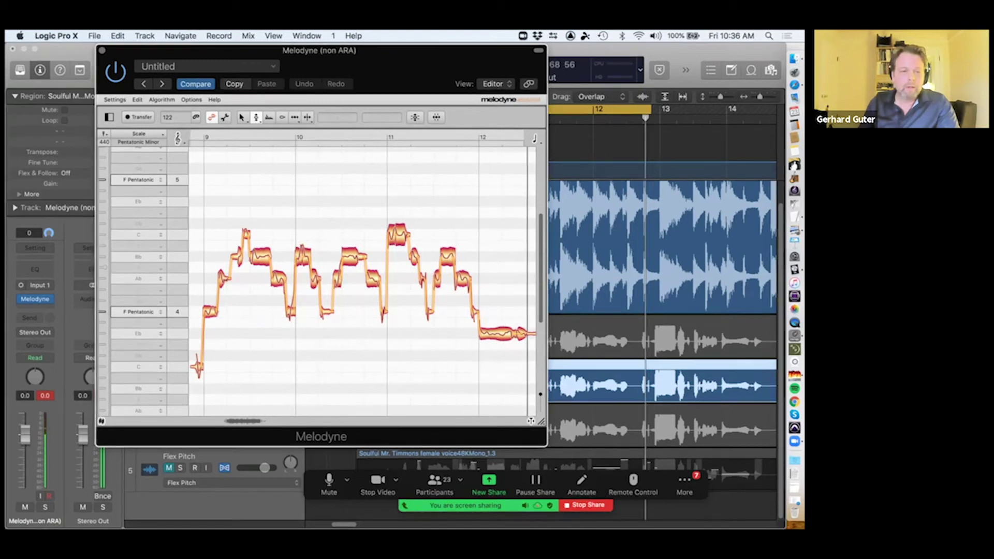
pyautogui.press('super+w')
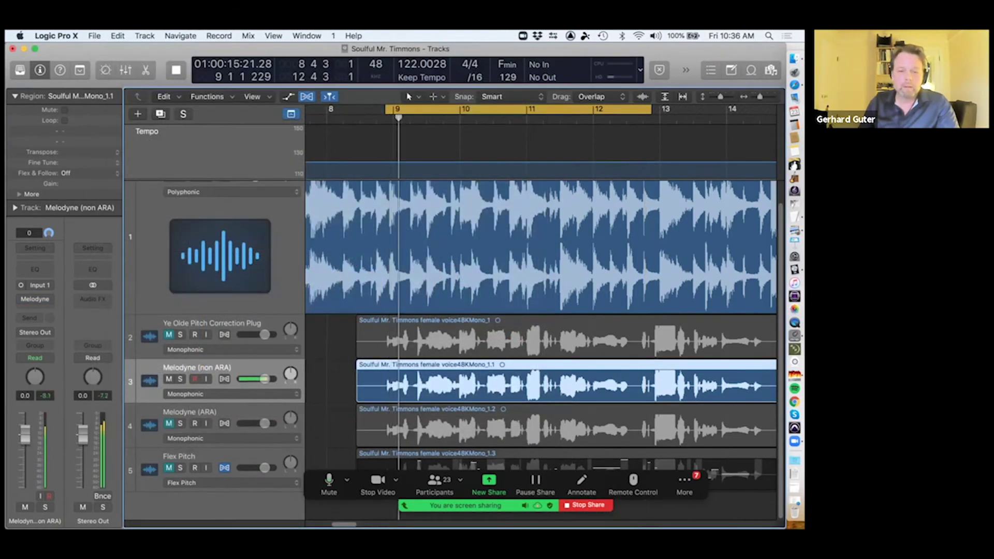
pyautogui.press('s')
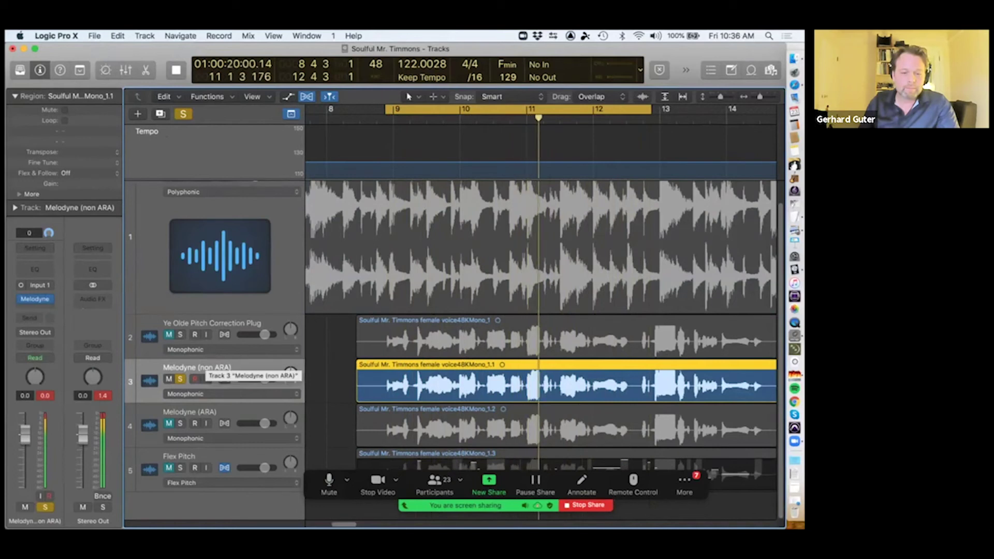
pyautogui.press('space')
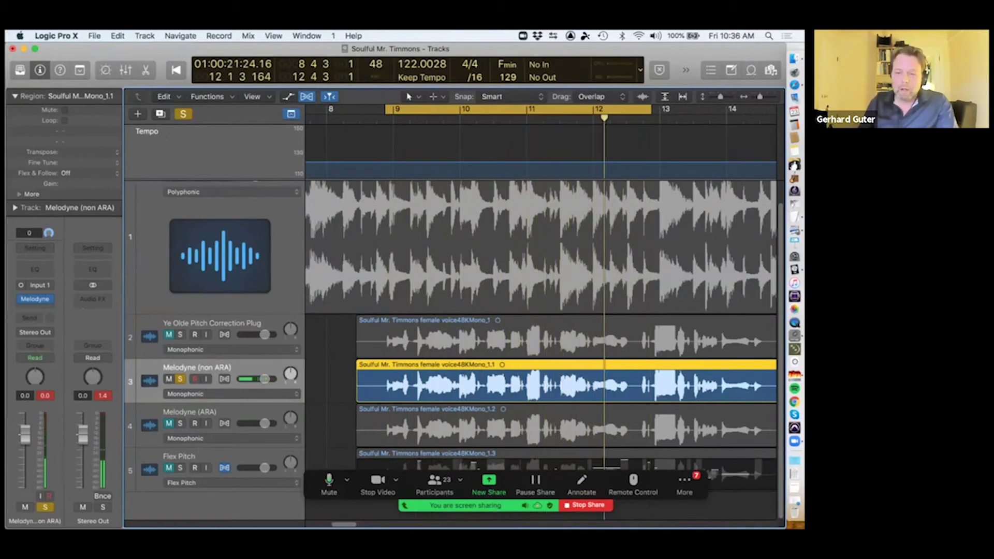
# - Move the playhead back to bar 11 beat 3 and reopen Melodyne on the non-ARA vocal track
pyautogui.moveTo(518, 49); pyautogui.dragTo(469, 48)
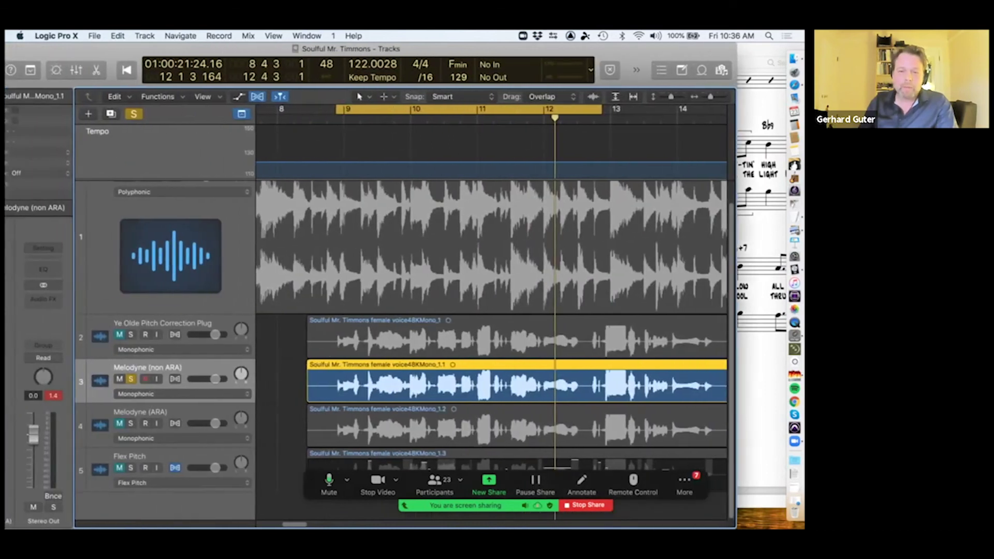
pyautogui.click(511, 115)
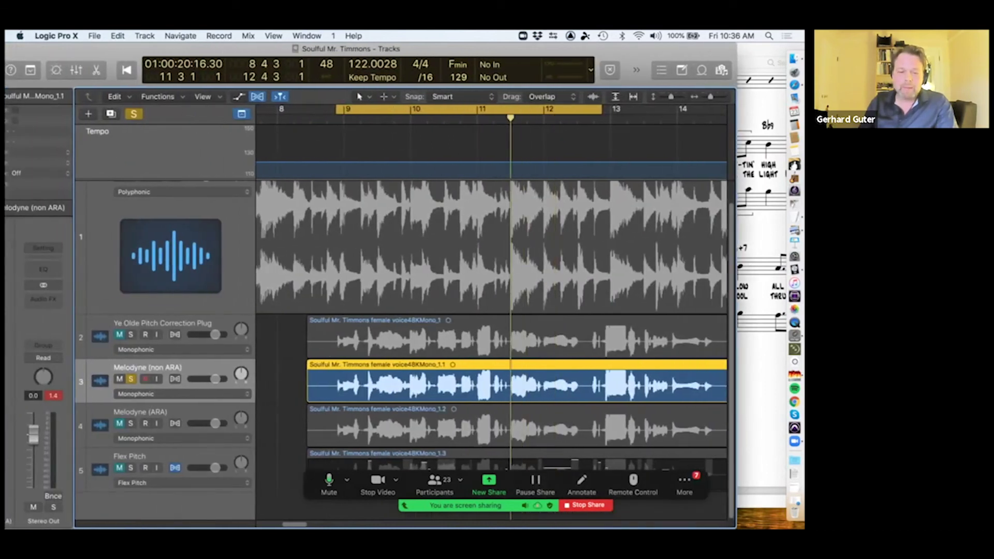
pyautogui.moveTo(350, 49); pyautogui.dragTo(399, 49)
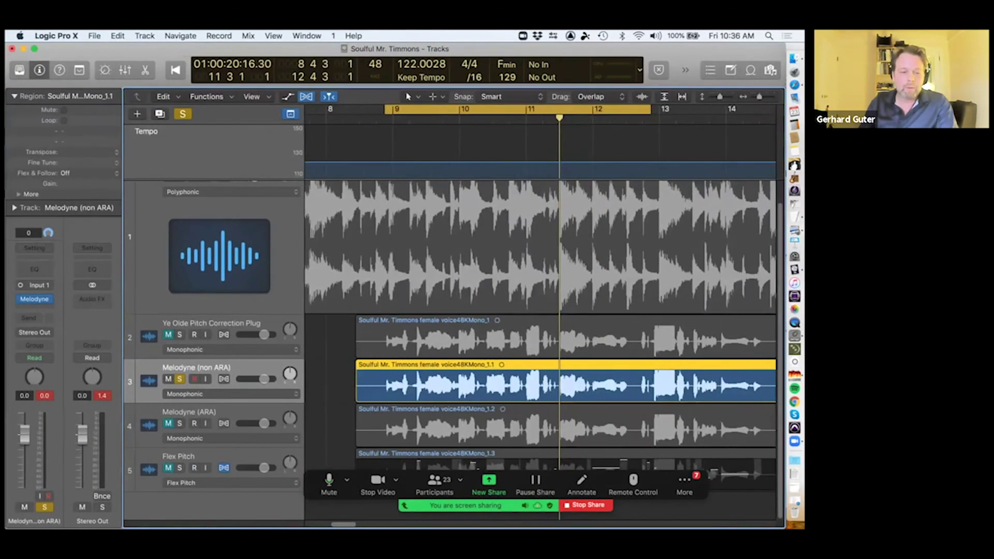
pyautogui.click(34, 299)
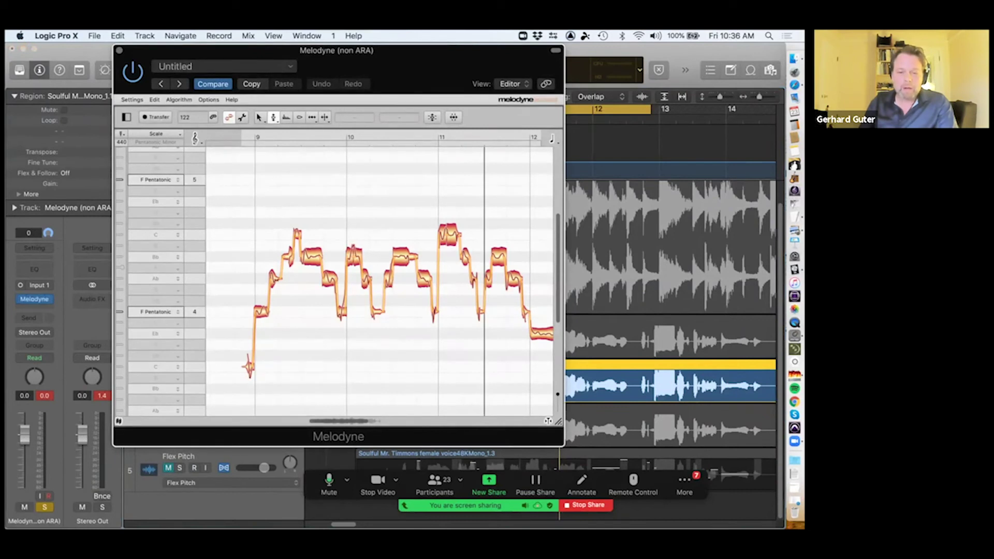
# - Join the two parts of the high C note at bar 11 with the Note Separation Tool
pyautogui.rightClick(392, 129)
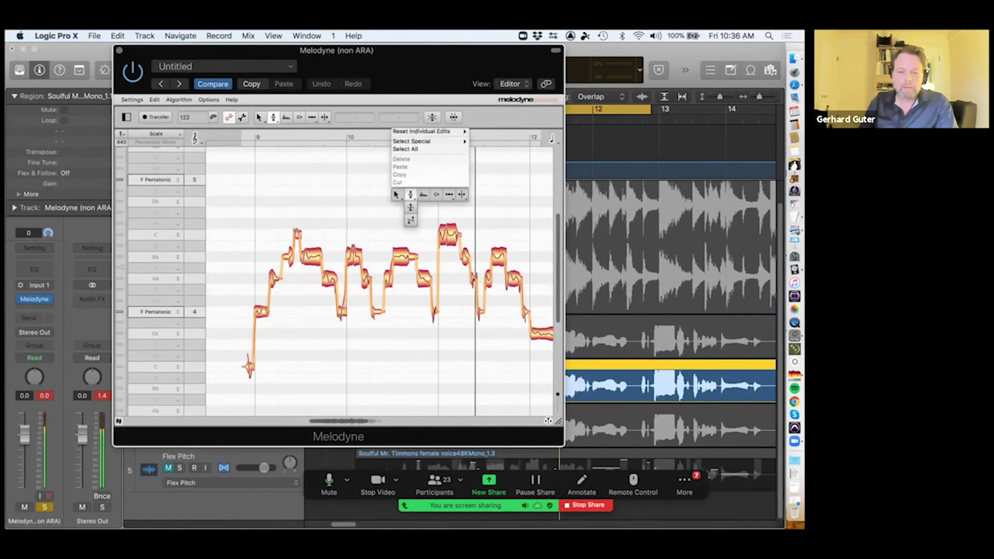
pyautogui.scroll(3, 428, 207)
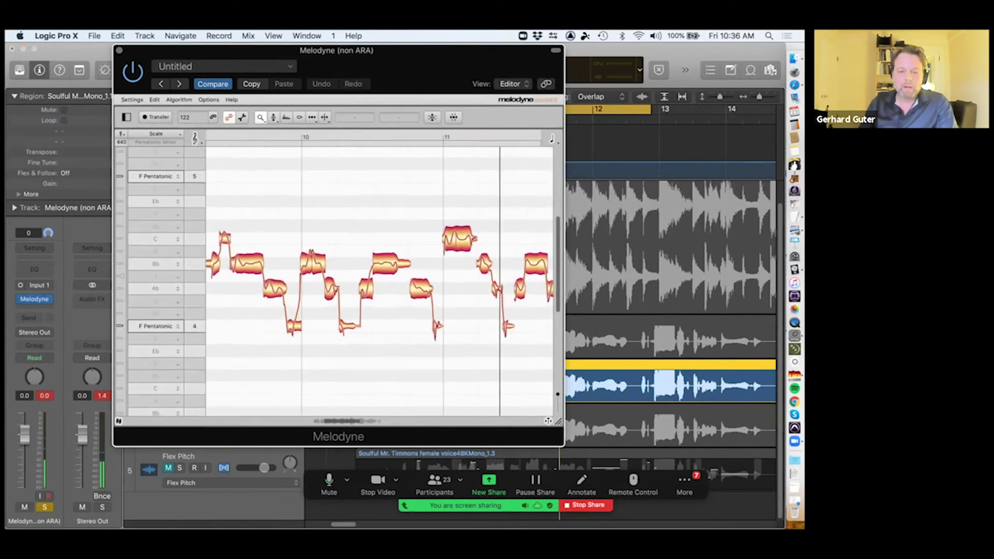
pyautogui.scroll(2, 435, 201)
pyautogui.rightClick(488, 179)
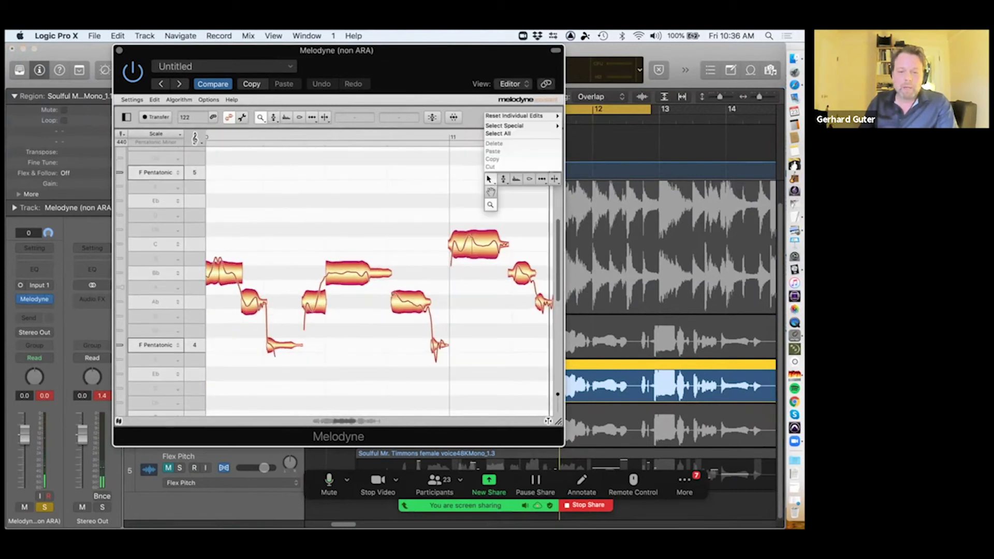
pyautogui.click(489, 178)
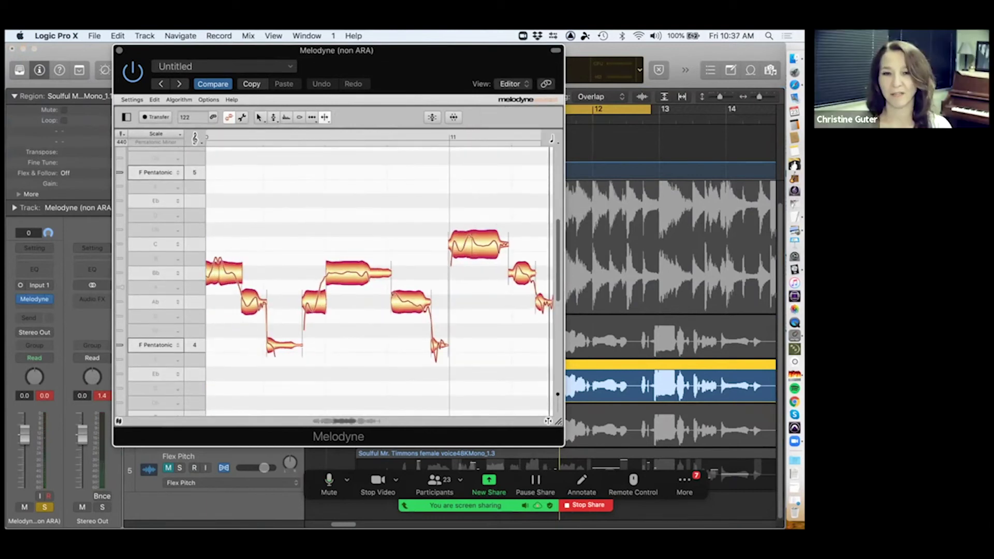
pyautogui.moveTo(479, 244); pyautogui.dragTo(479, 237)
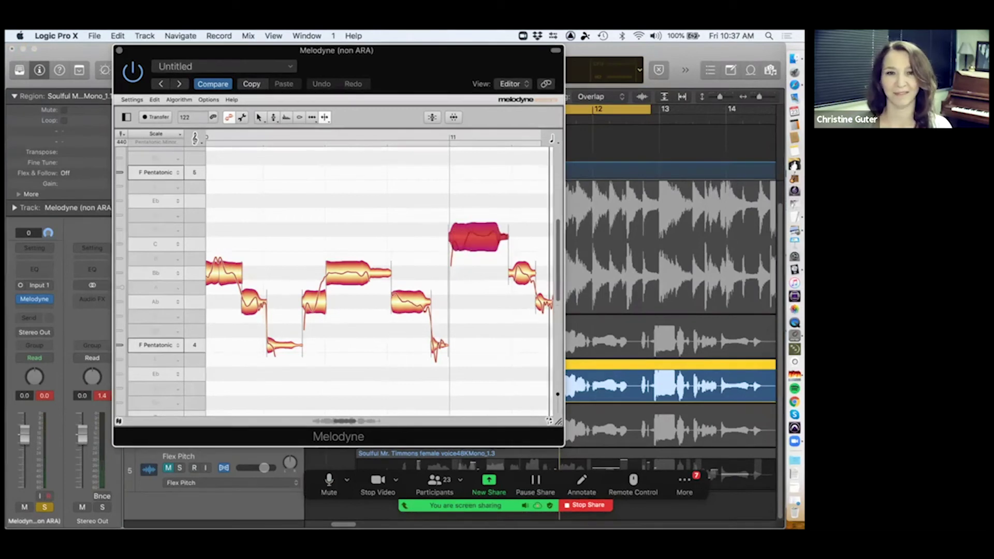
pyautogui.click(408, 227)
# - Reduce the pitch modulation of the high note at bar 11 to about 59% with the Pitch Modulation Tool
pyautogui.rightClick(408, 227)
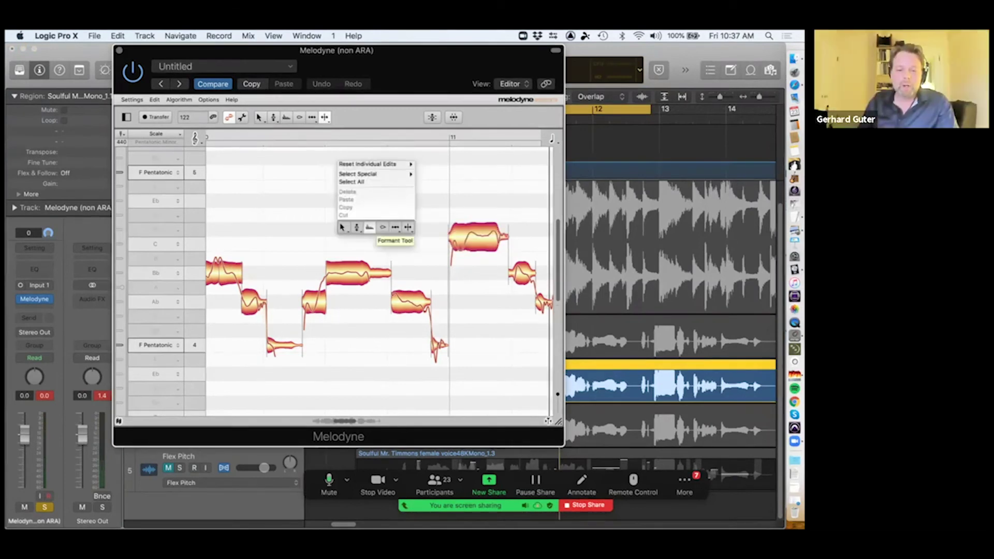
pyautogui.click(357, 226)
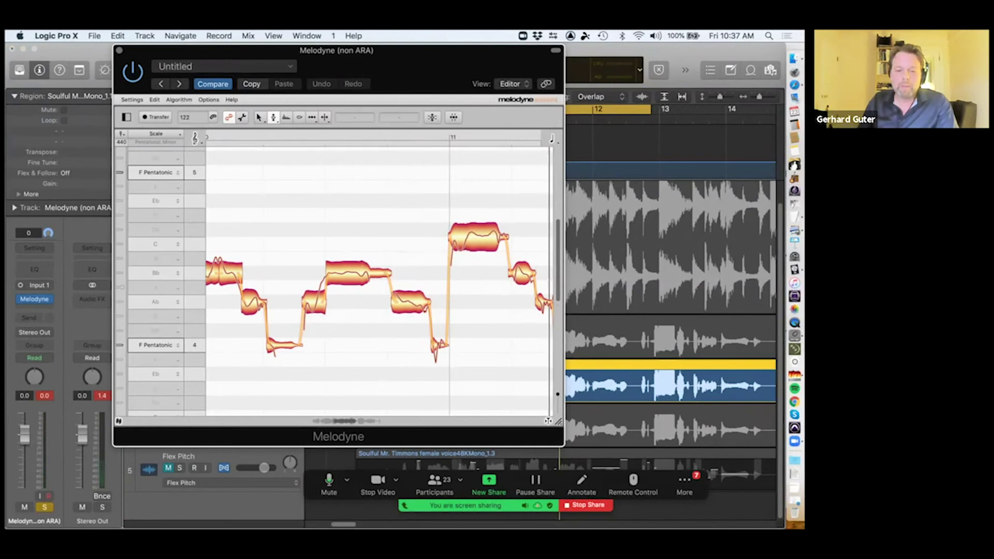
pyautogui.rightClick(361, 228)
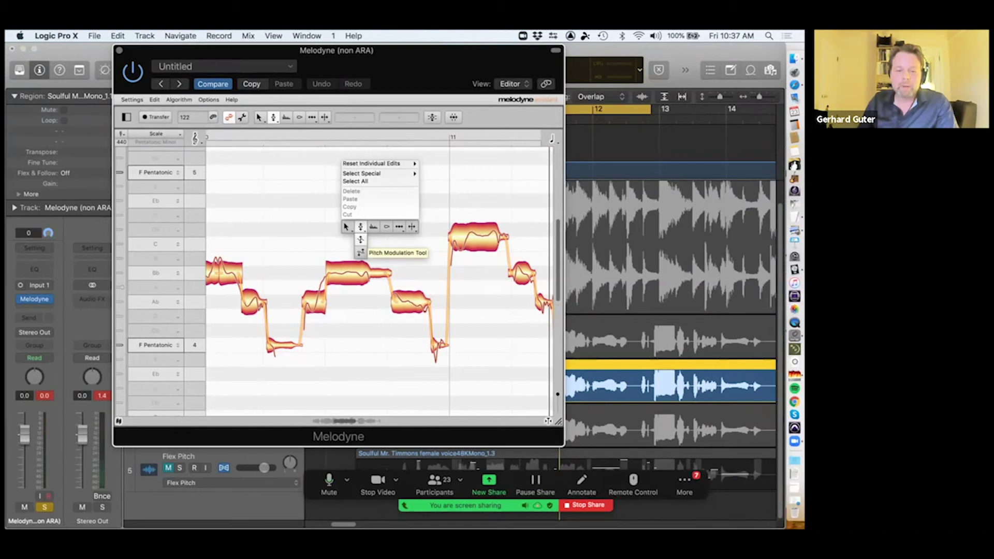
pyautogui.click(360, 252)
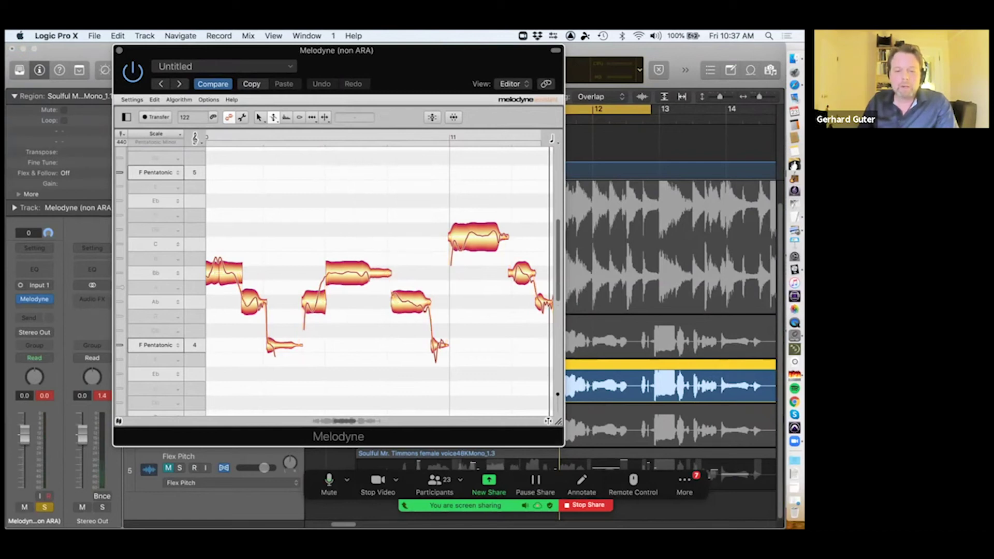
pyautogui.rightClick(376, 215)
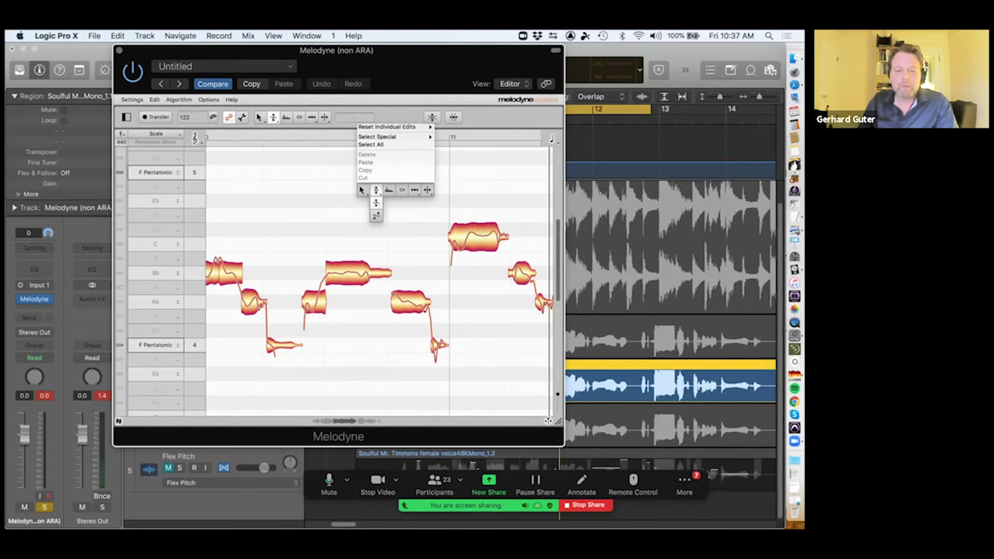
pyautogui.click(375, 215)
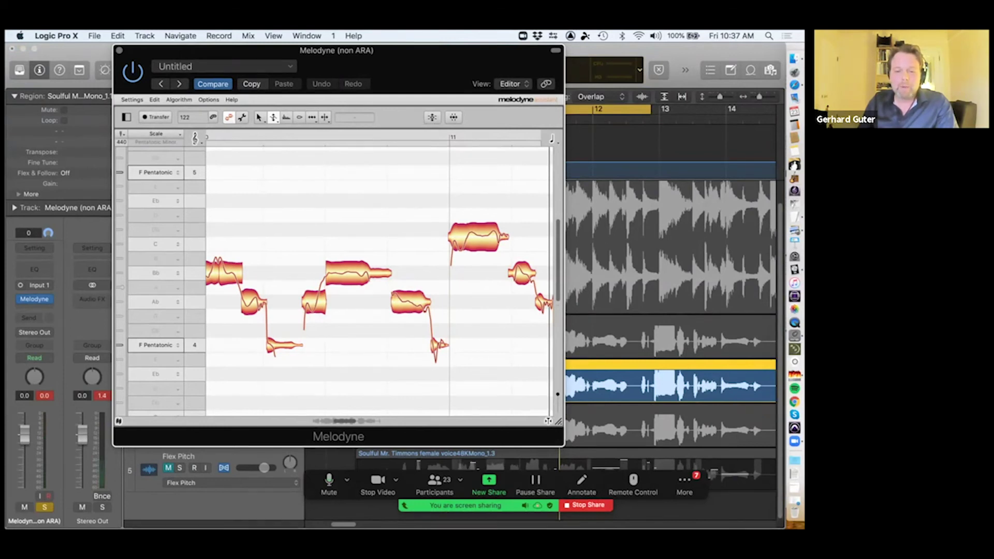
pyautogui.click(478, 237)
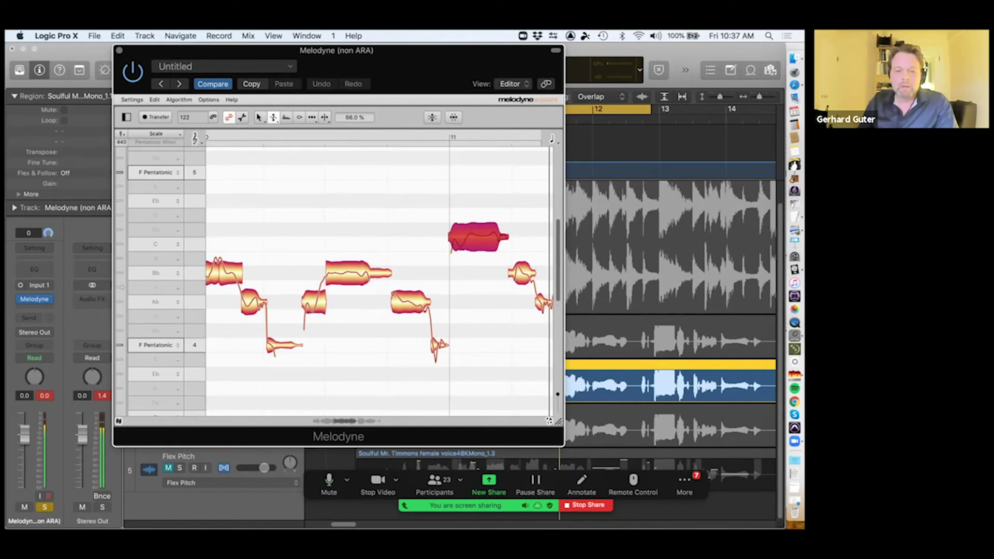
# - Use the Pitch Tool to set the high note at bar 11 to C 5 with a 0 ct offset and play it back
pyautogui.rightClick(402, 137)
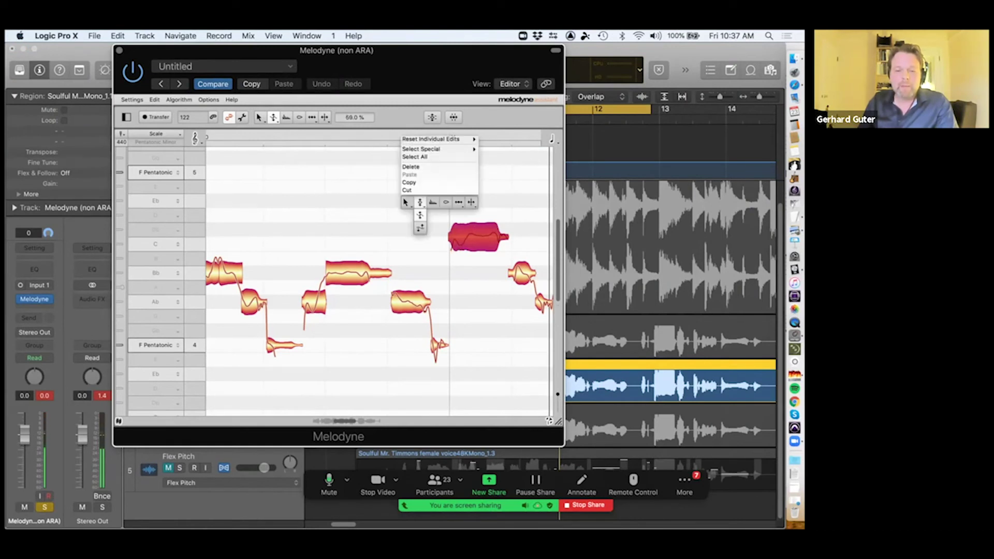
pyautogui.click(419, 215)
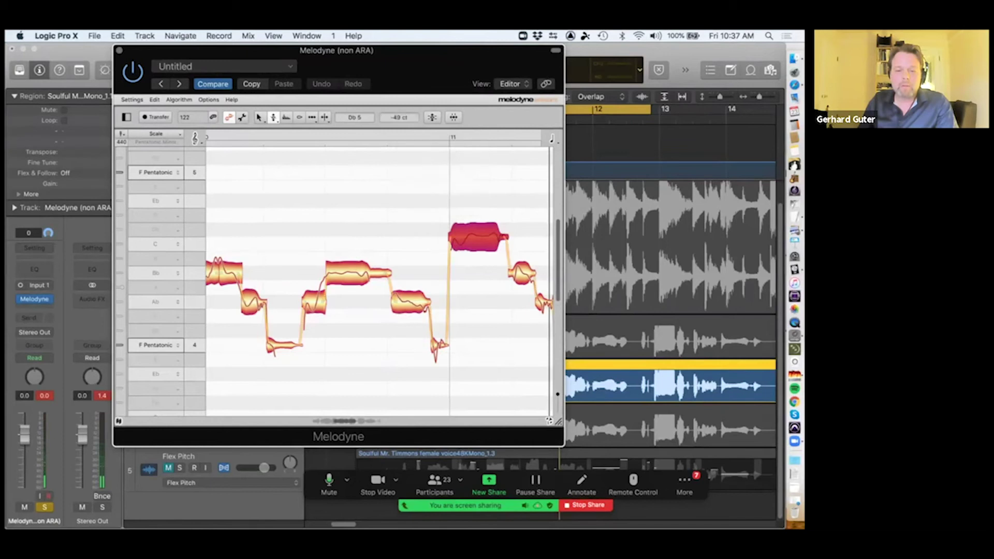
pyautogui.press('Down')
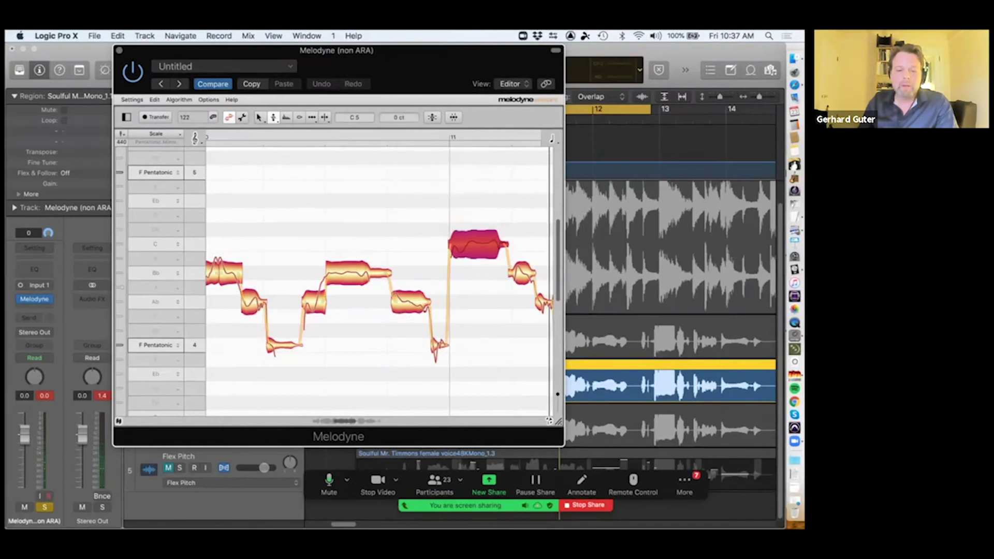
pyautogui.press('space')
pyautogui.press('space')
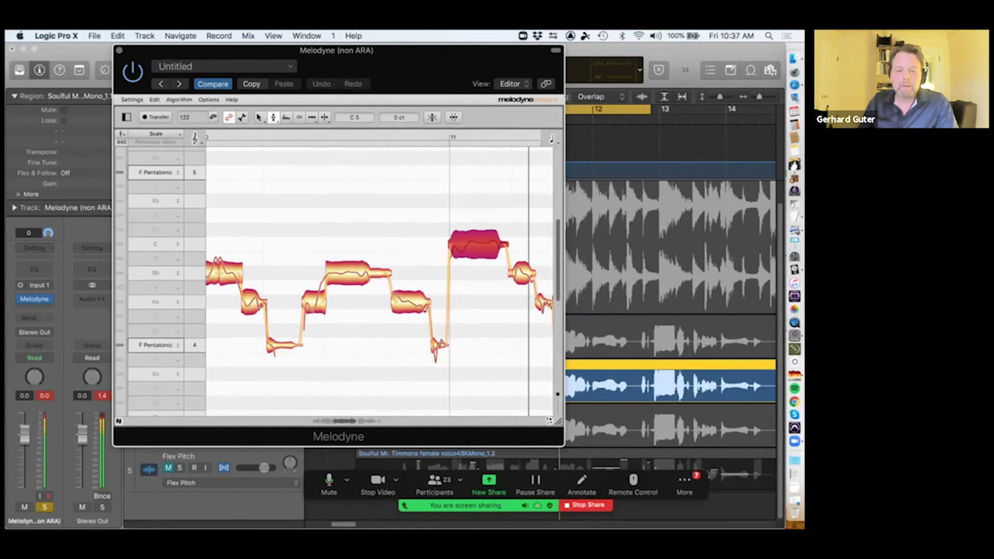
# - Raise the high C 5 note at bar 11 slightly to +8 ct and play it back
pyautogui.moveTo(524, 191); pyautogui.dragTo(559, 191)
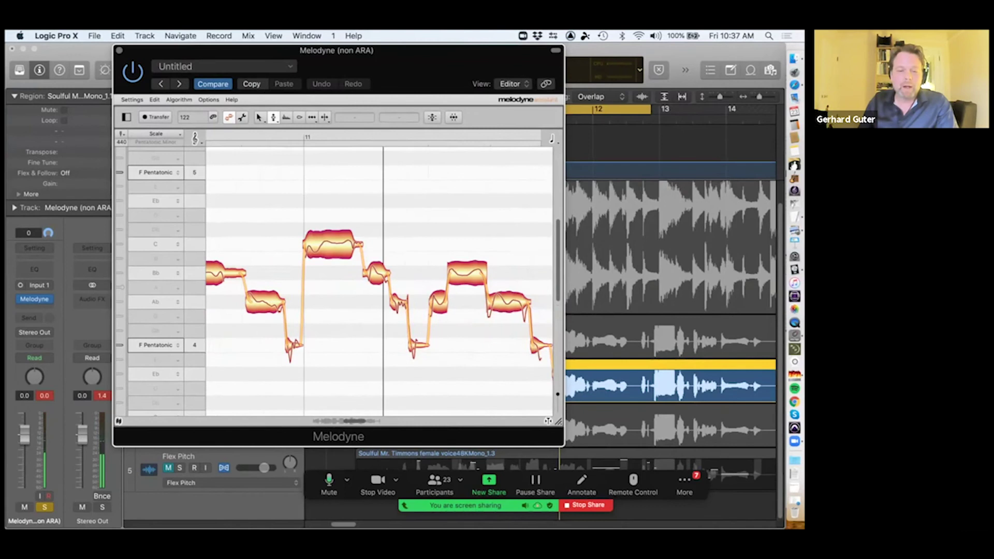
pyautogui.click(331, 244)
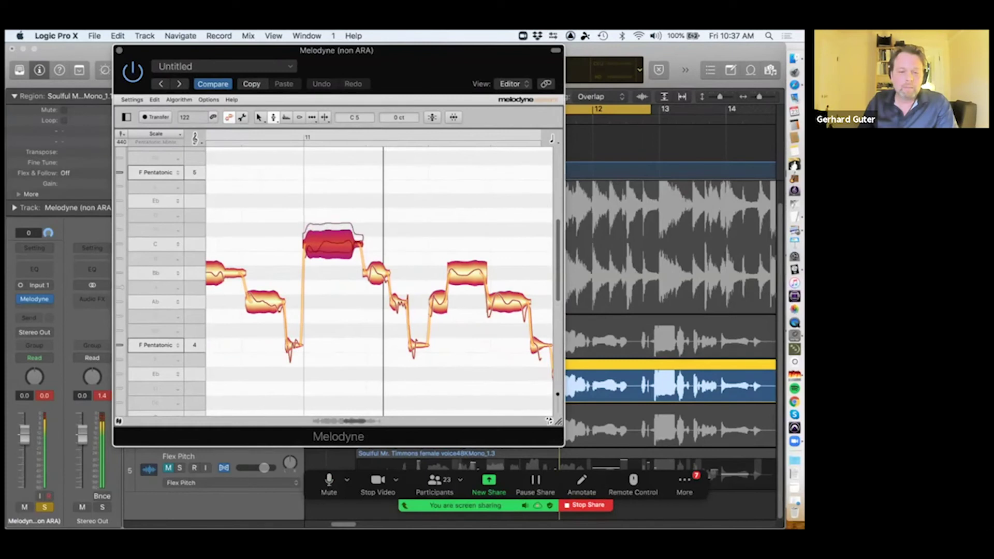
pyautogui.moveTo(332, 244); pyautogui.dragTo(332, 242)
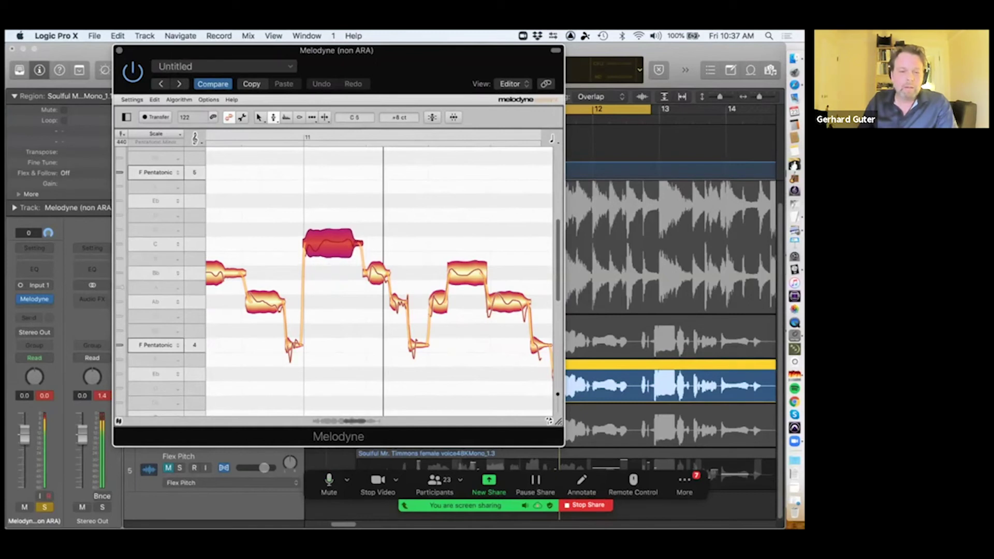
pyautogui.press('space')
pyautogui.press('space')
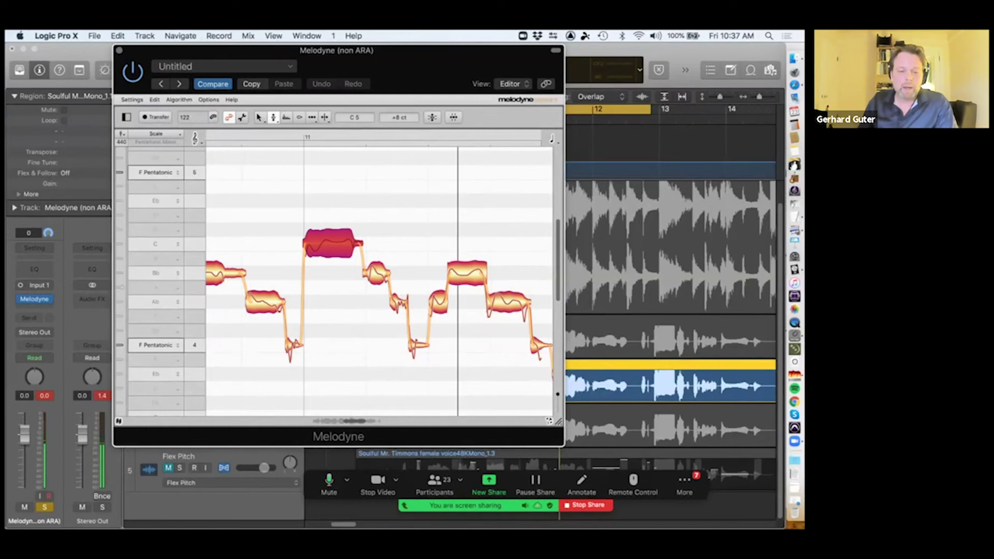
# - Step back and forth through the notes around bar 11 for a closer listen, ending on the short F 4 note just before it
pyautogui.rightClick(241, 227)
pyautogui.press('Escape')
pyautogui.click(265, 300)
pyautogui.click(293, 346)
pyautogui.click(316, 372)
pyautogui.hotkey('alt', 'Left')
pyautogui.hotkey('alt', 'Left')
pyautogui.hotkey('alt', 'Left')
pyautogui.hotkey('alt', 'Left')
pyautogui.hotkey('alt', 'Left')
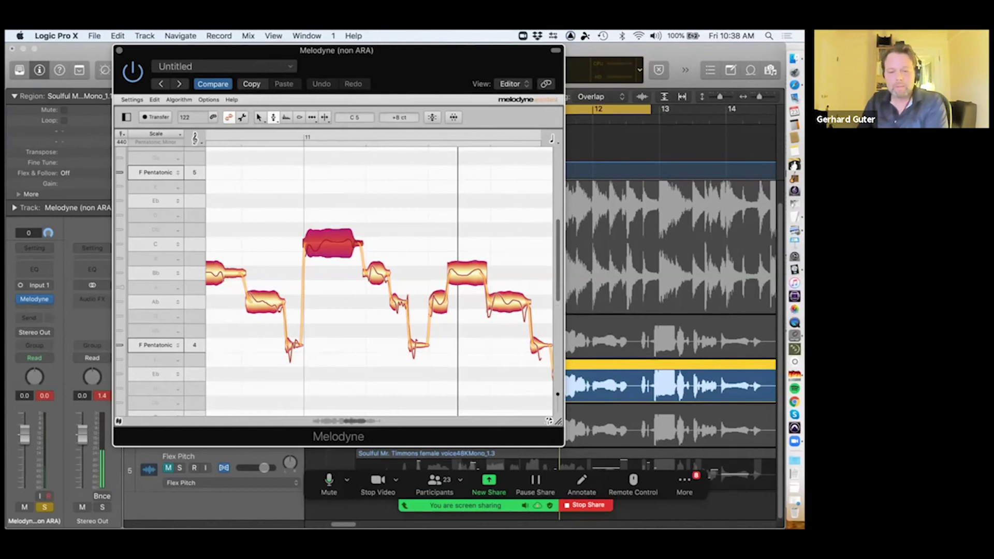
pyautogui.hotkey('alt', 'Left')
pyautogui.hotkey('alt', 'Left')
pyautogui.hotkey('alt', 'Right')
pyautogui.hotkey('alt', 'Right')
pyautogui.hotkey('alt', 'Right')
pyautogui.hotkey('alt', 'Right')
pyautogui.hotkey('alt', 'Right')
pyautogui.hotkey('alt', 'Left')
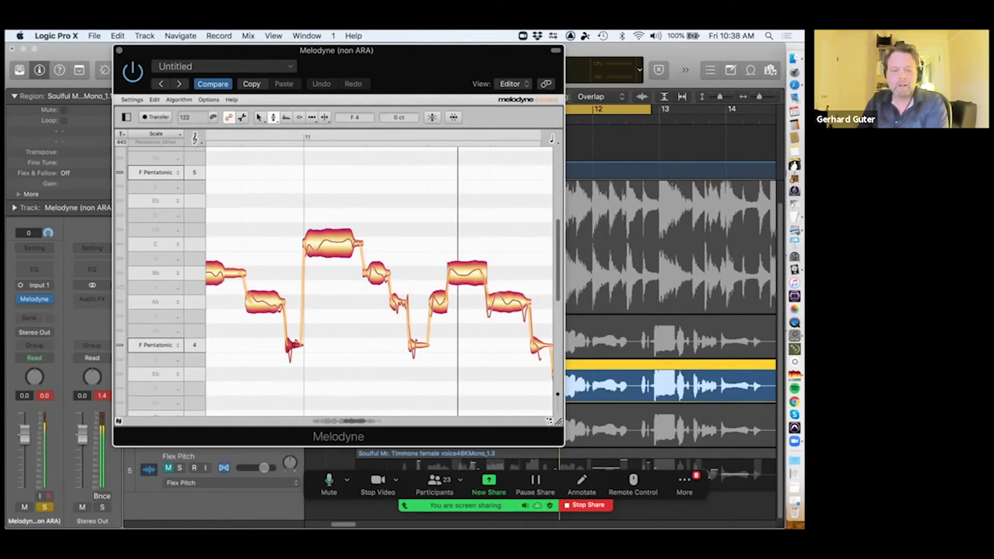
# - Audition the Ab 4 note just before bar 11 against the short F 4 note that follows it
pyautogui.hotkey('alt', 'Left')
pyautogui.hotkey('alt', 'Right')
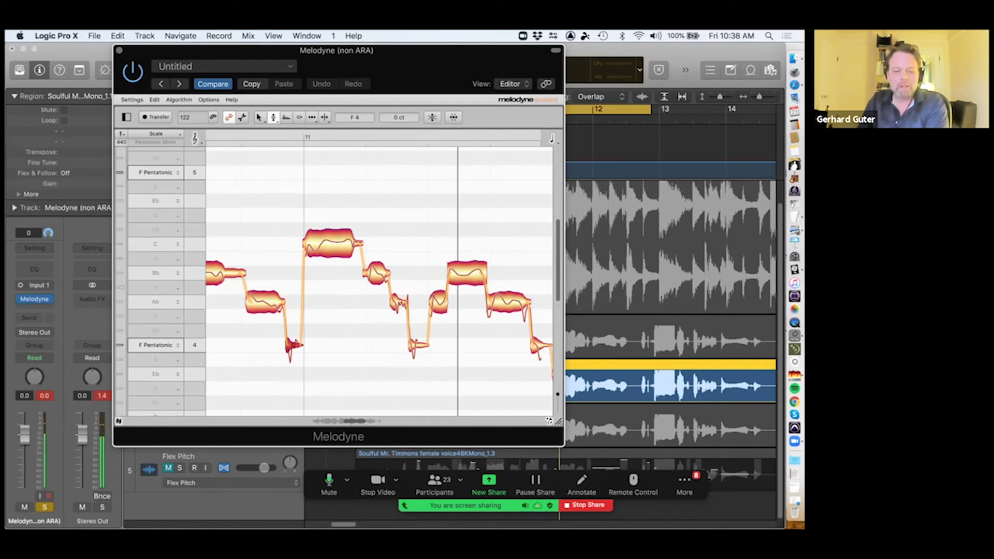
pyautogui.hotkey('alt', 'Left')
pyautogui.hotkey('alt', 'Left')
pyautogui.hotkey('alt', 'Right')
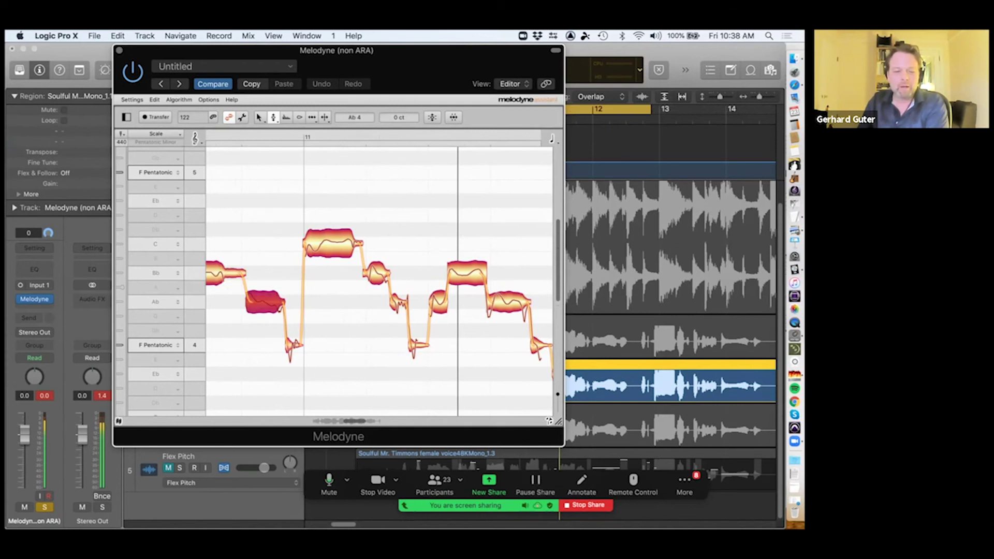
pyautogui.hotkey('alt', 'Right')
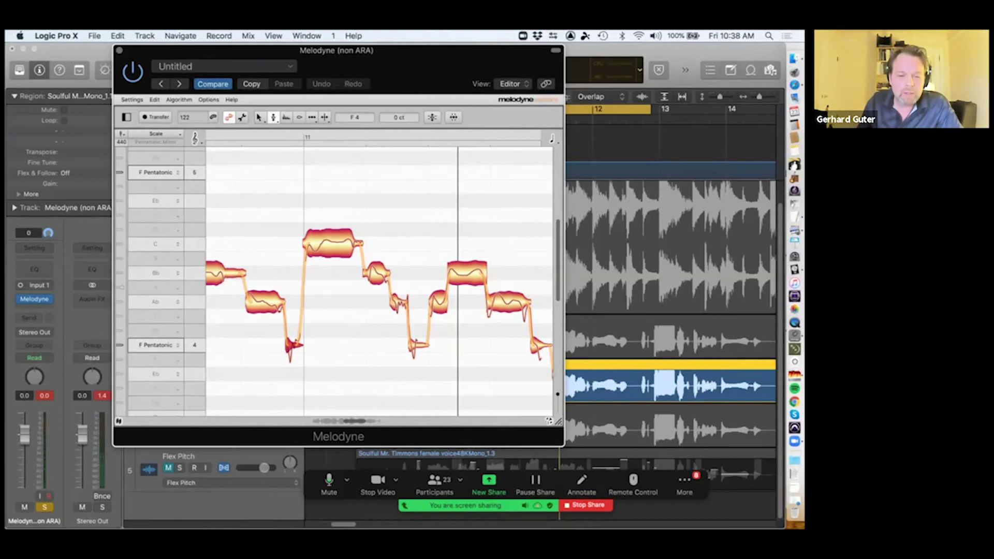
# - Clear the note selection and play the phrase around bar 11 in context
pyautogui.press('Escape')
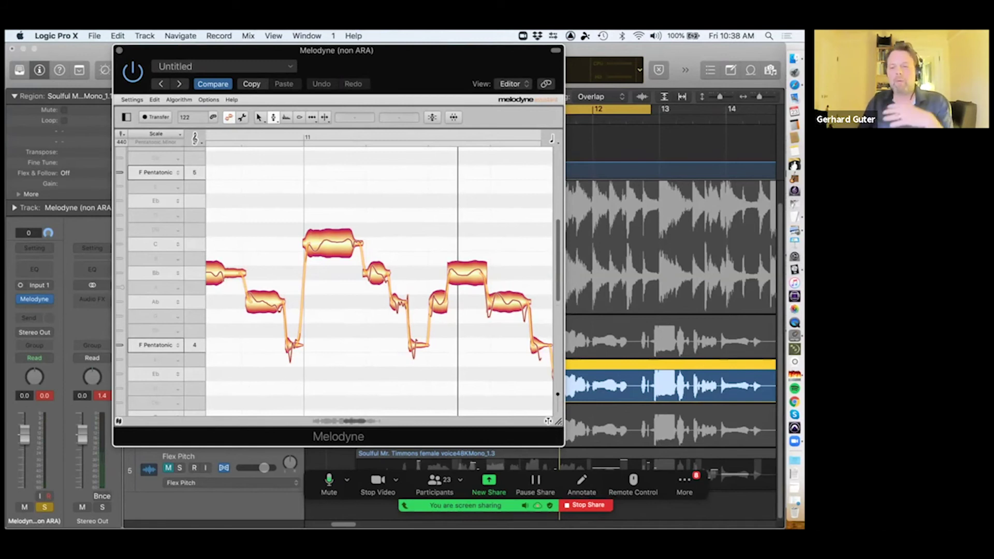
pyautogui.press('space')
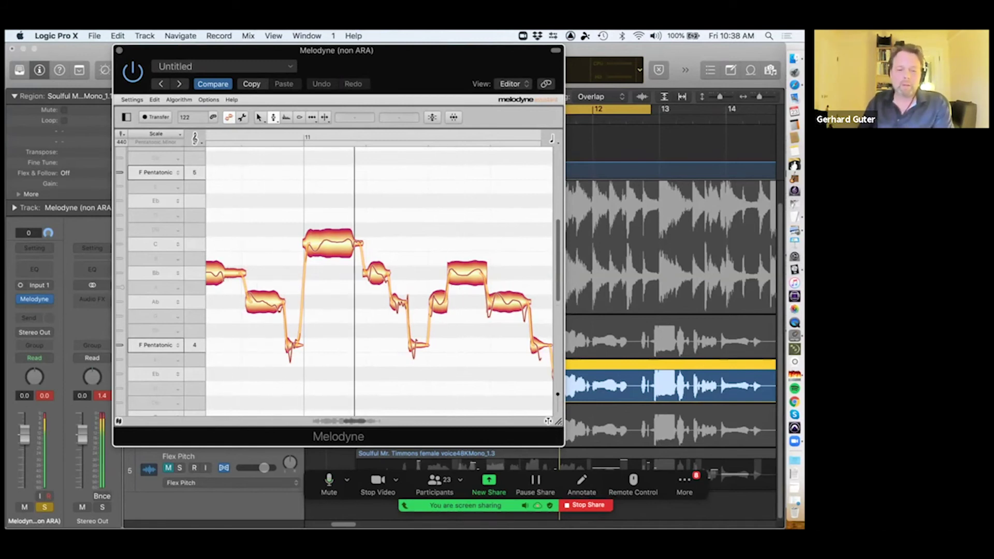
pyautogui.press('space')
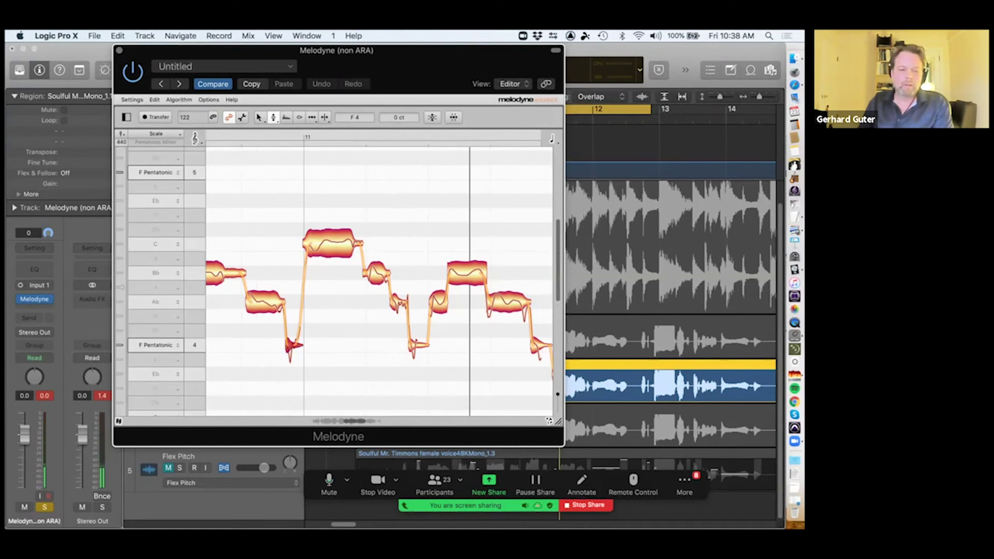
pyautogui.press('space')
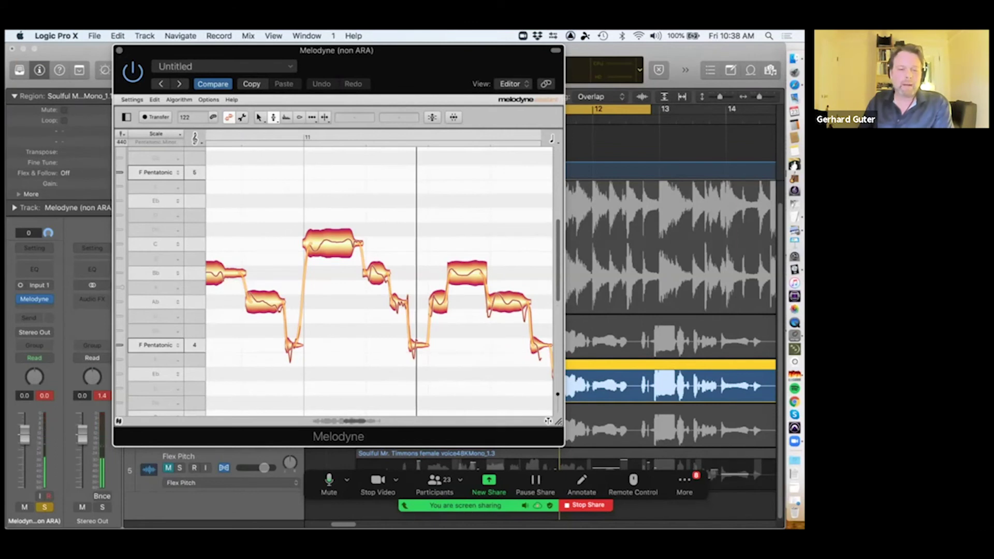
# - Close the Melodyne editor and move the solo from the Melodyne (non ARA) track to the Melodyne (ARA) track
pyautogui.press('super+w')
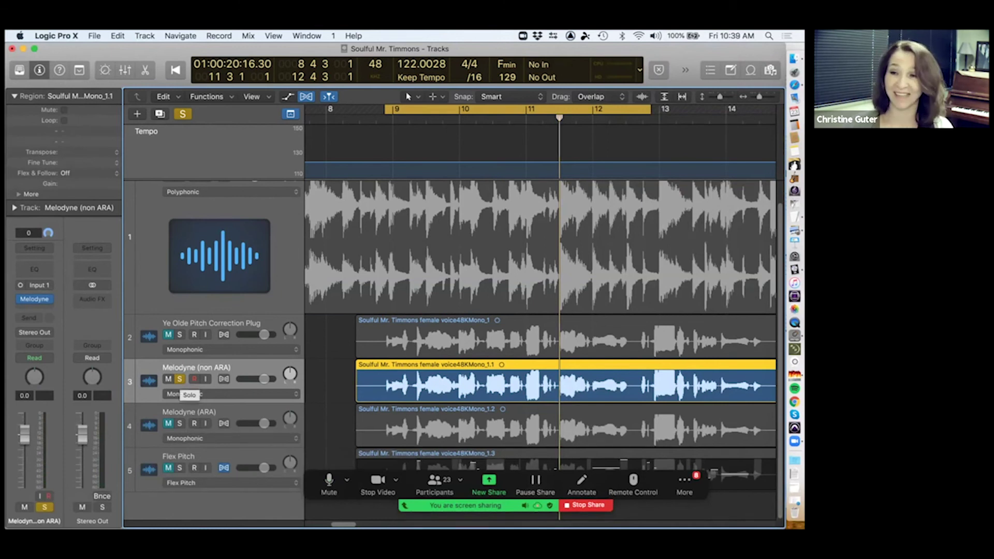
pyautogui.click(180, 379)
pyautogui.click(180, 424)
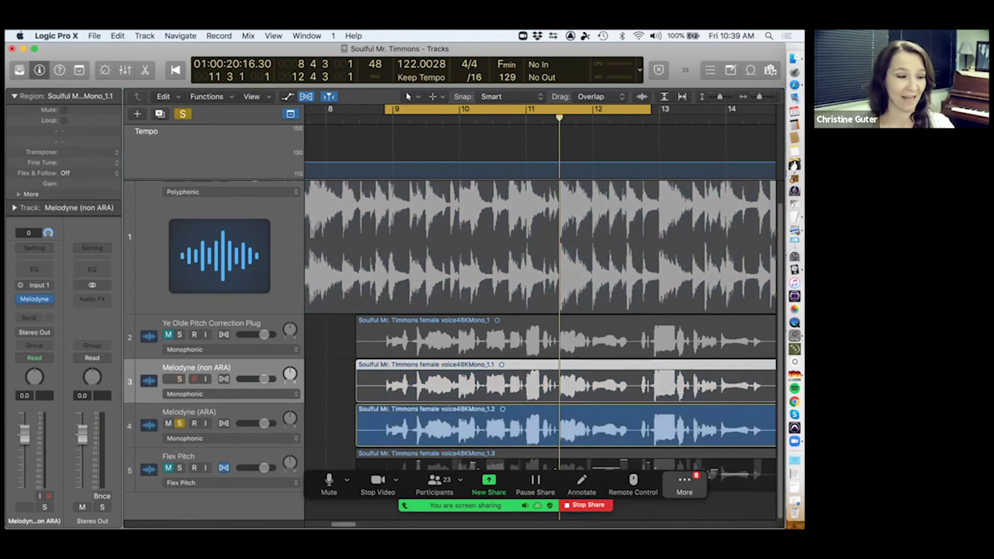
# - Check the meeting chat, dismiss it and move the floating meeting controls clear of the Flex Pitch track
pyautogui.click(684, 484)
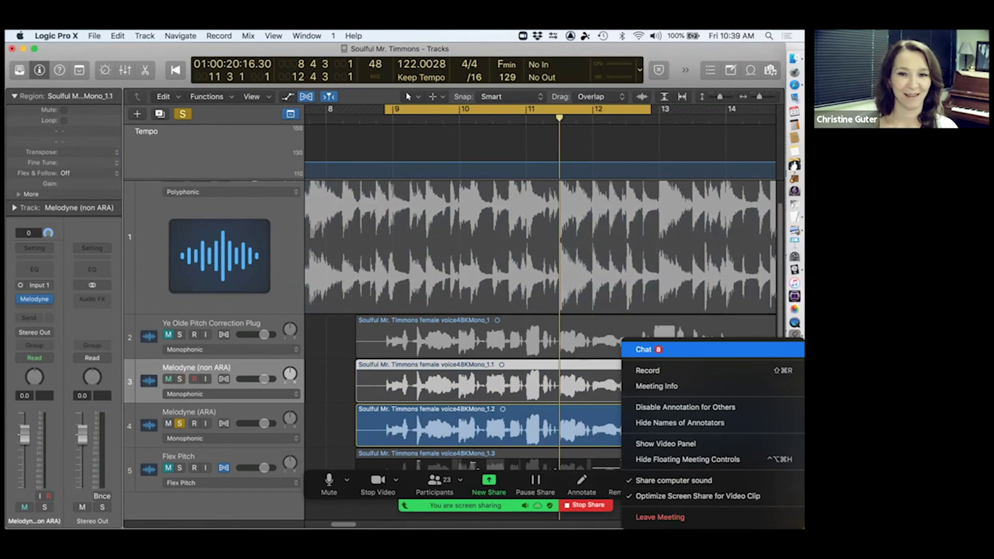
pyautogui.click(643, 350)
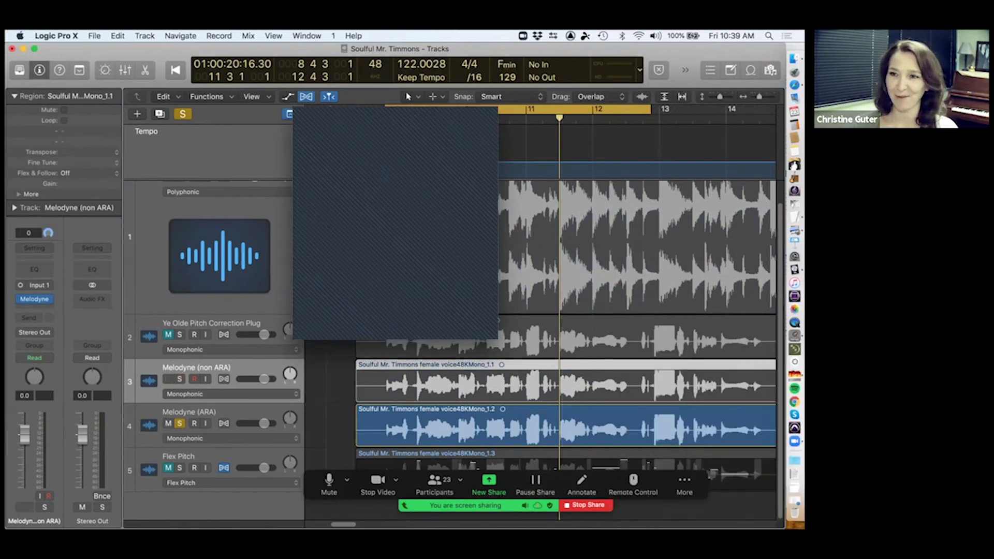
pyautogui.hotkey('ctrl', 'm')
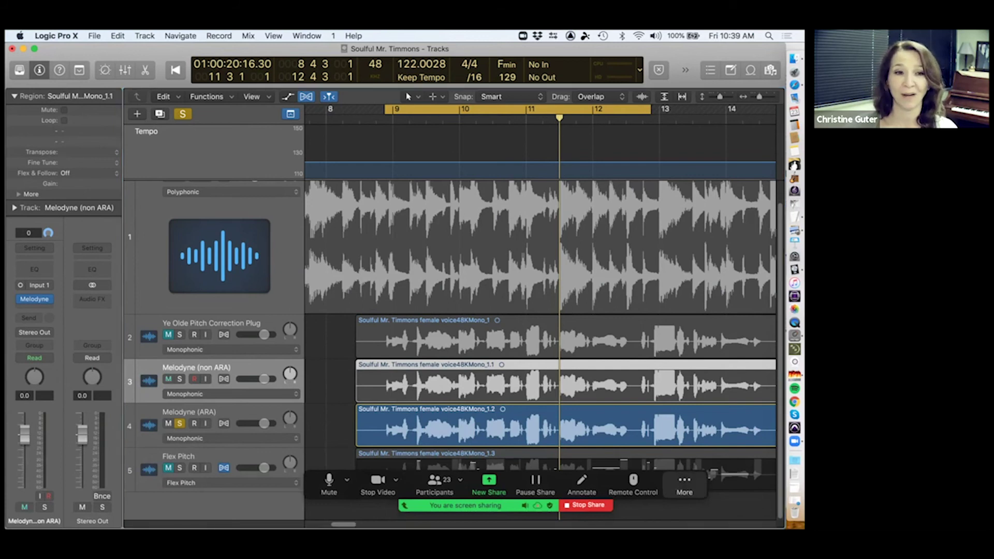
pyautogui.moveTo(684, 484); pyautogui.dragTo(781, 503)
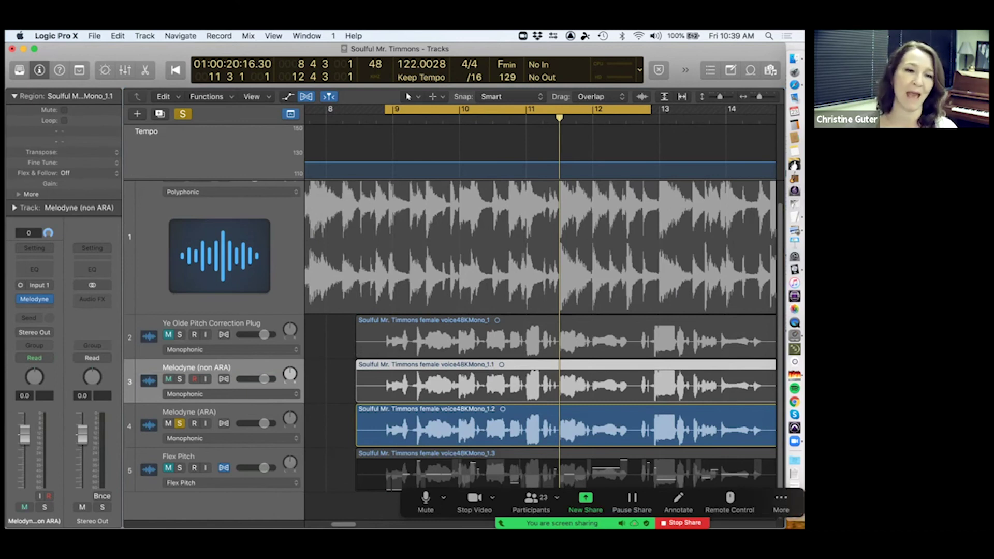
# - Select the vocal region on the Melodyne (ARA) track, view its existing Melodyne plug-in and close the plug-in window
pyautogui.click(565, 429)
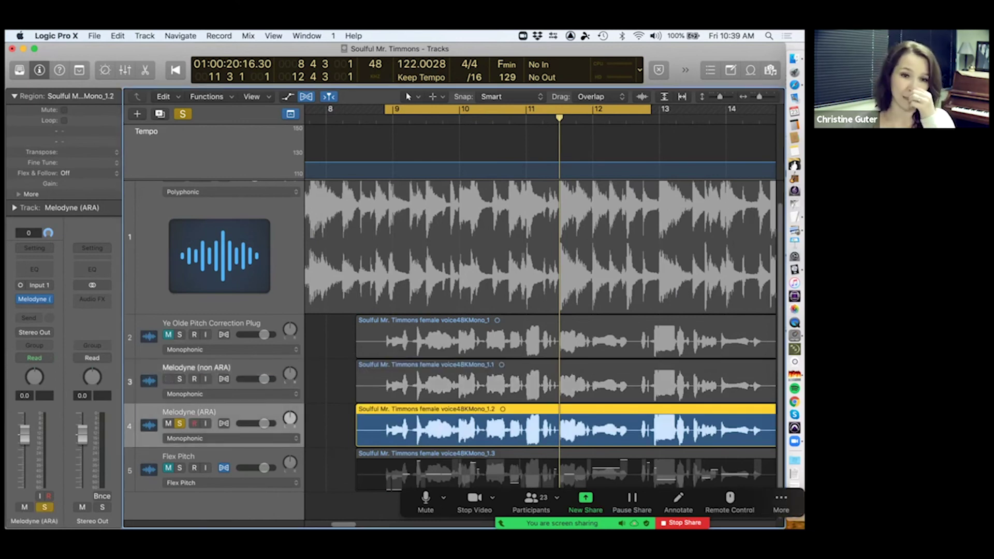
pyautogui.click(34, 299)
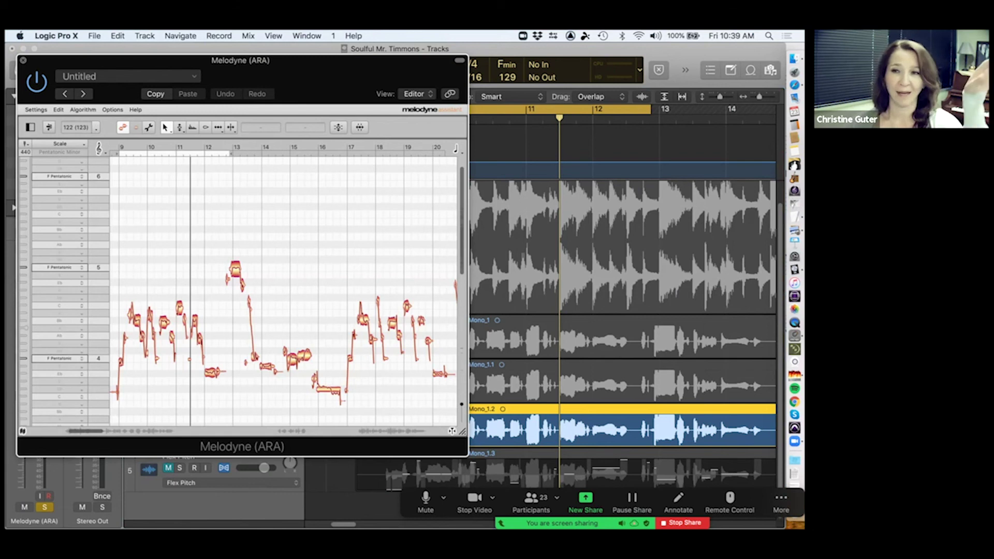
pyautogui.click(23, 60)
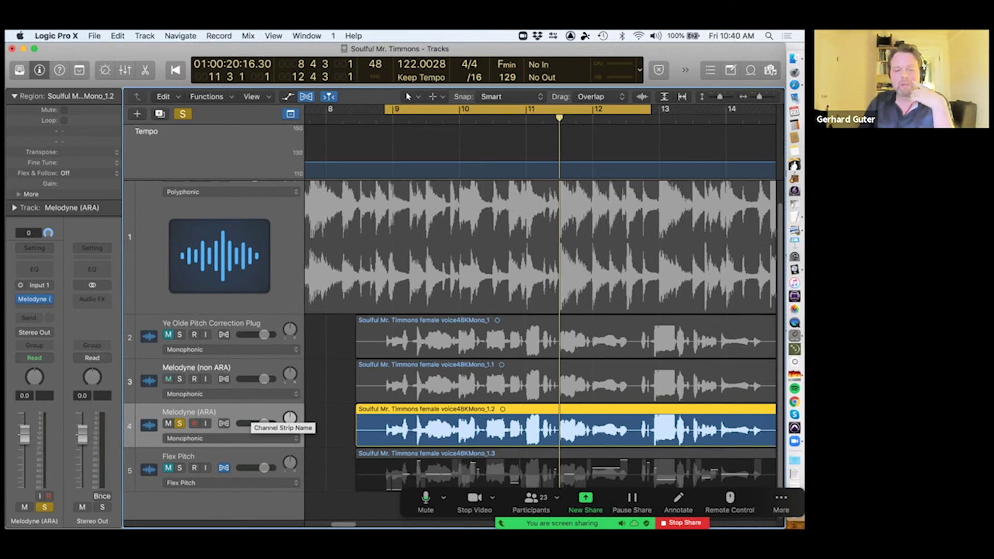
# - Remove the existing Melodyne plug-in from the Melodyne (ARA) track by setting its insert to No Plug-in
pyautogui.click(169, 379)
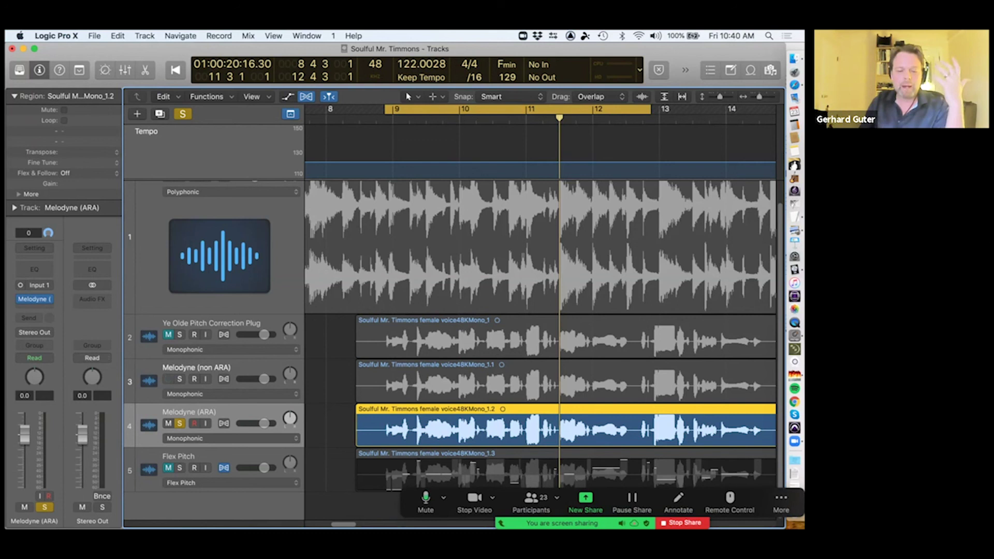
pyautogui.click(34, 299)
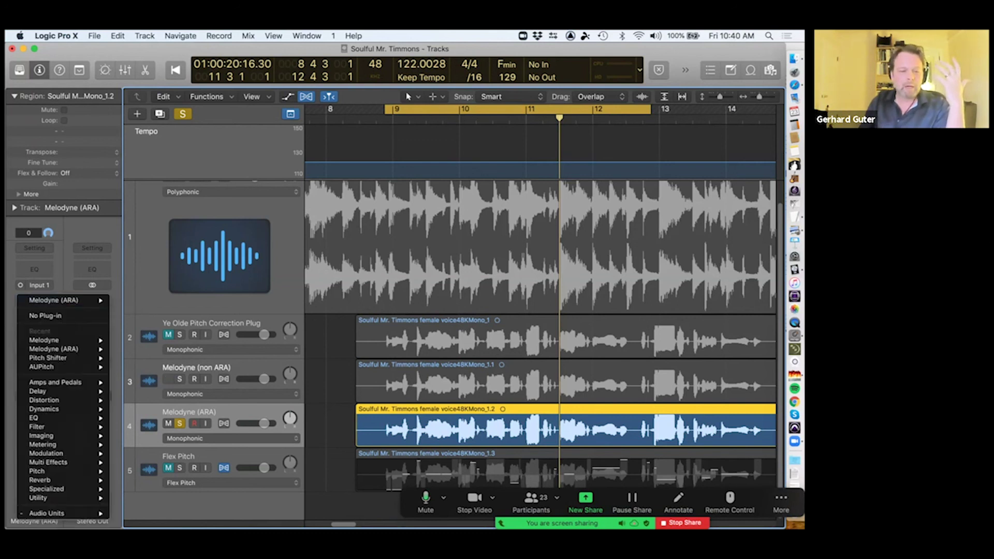
pyautogui.click(34, 250)
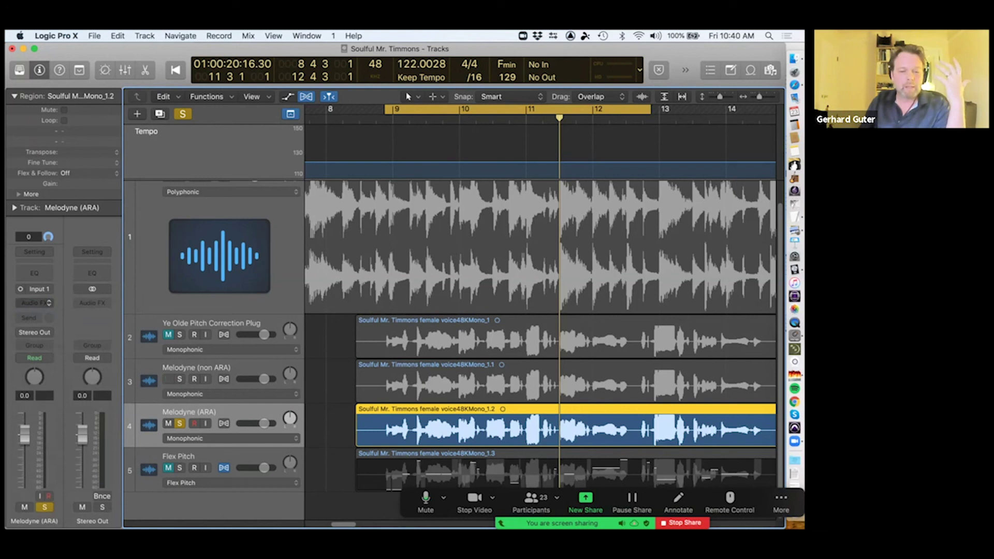
# - Insert the mono version of Celemony's Melodyne (ARA) Audio Unit on the Melodyne (ARA) track
pyautogui.click(34, 302)
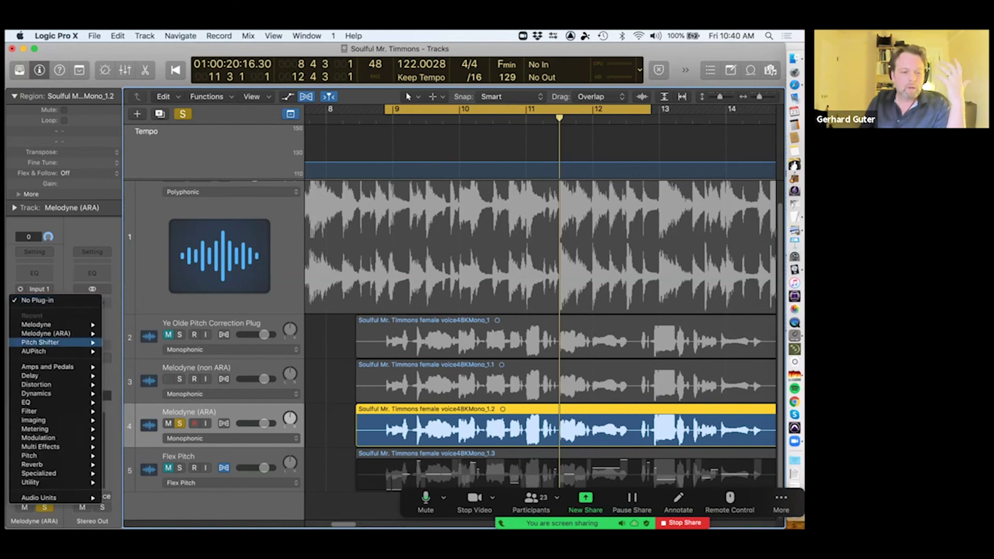
pyautogui.moveTo(46, 498)
pyautogui.moveTo(132, 448)
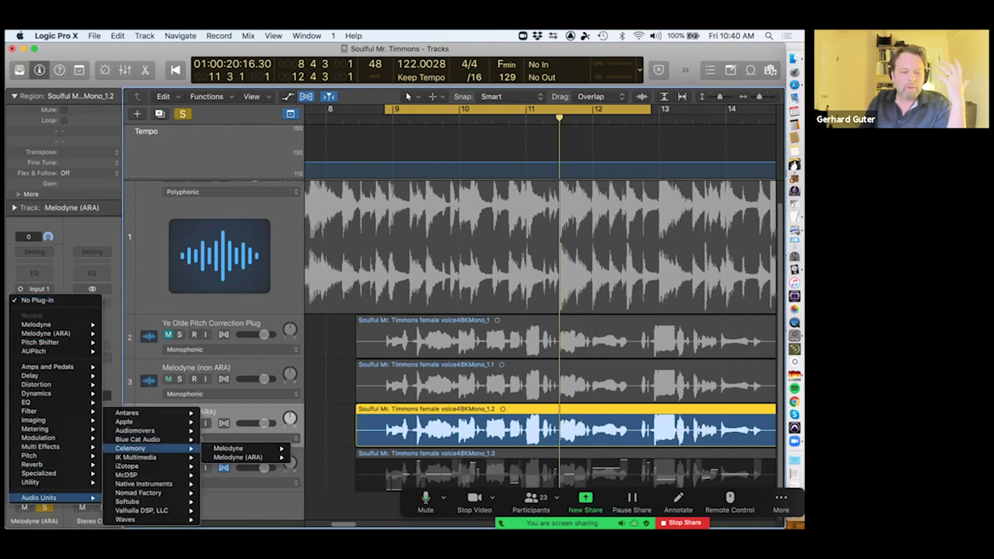
pyautogui.moveTo(238, 457)
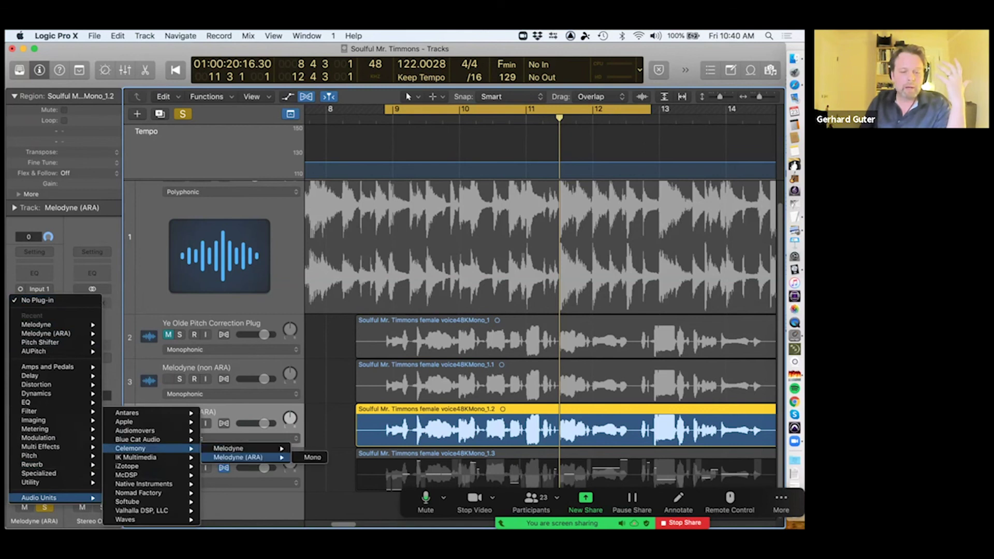
pyautogui.click(312, 457)
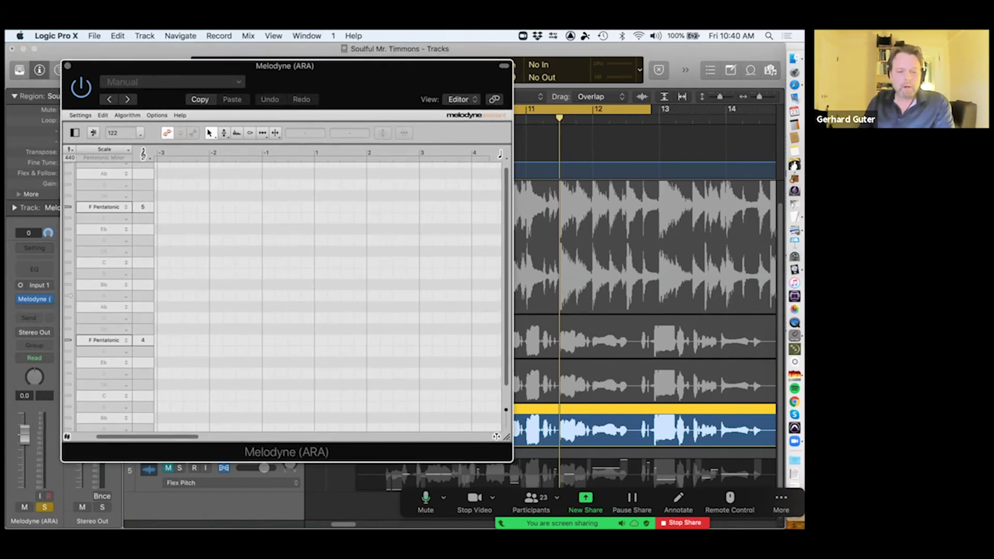
# - Play the vocal phrase from bar 9 while following its notes in the Melodyne (ARA) editor
pyautogui.press('space')
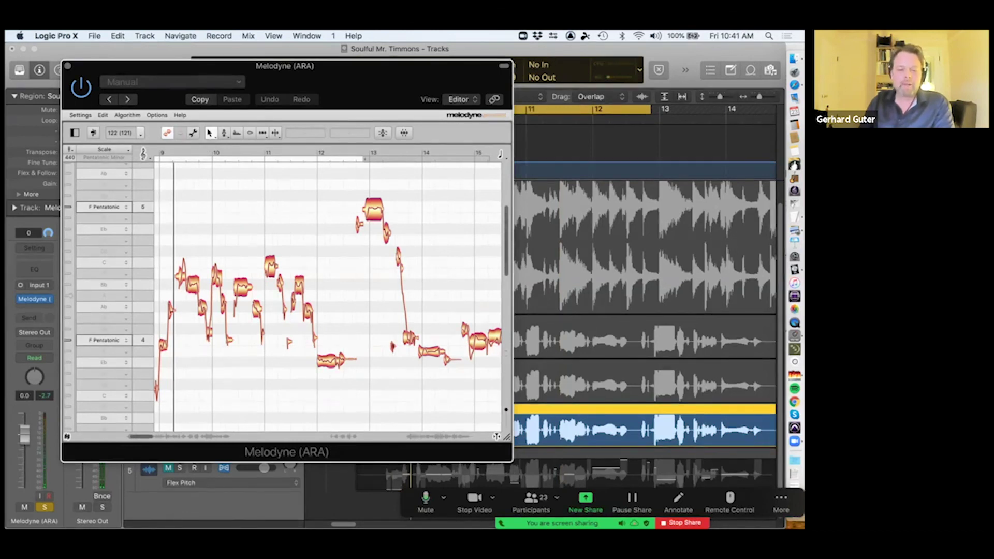
pyautogui.hscroll(-3, 328, 290)
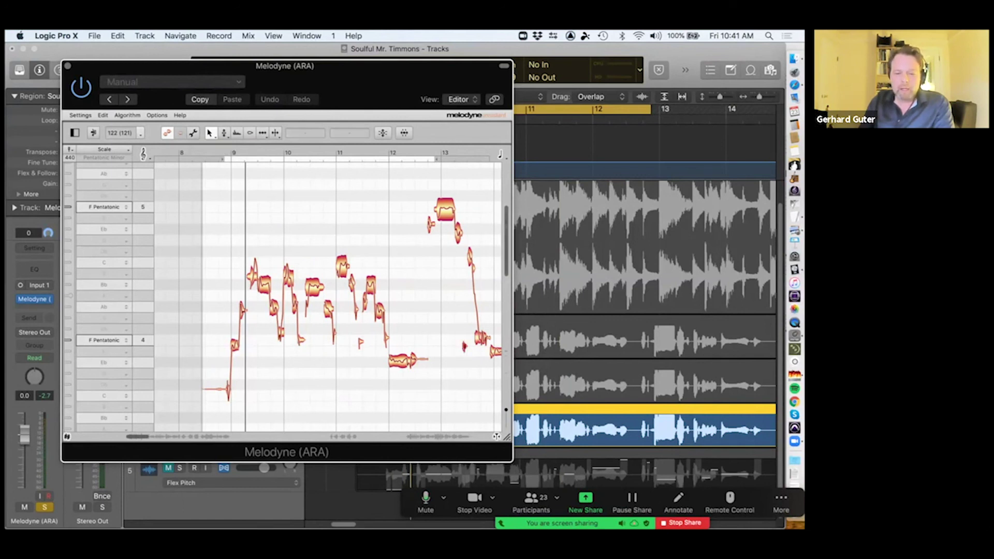
pyautogui.press('space')
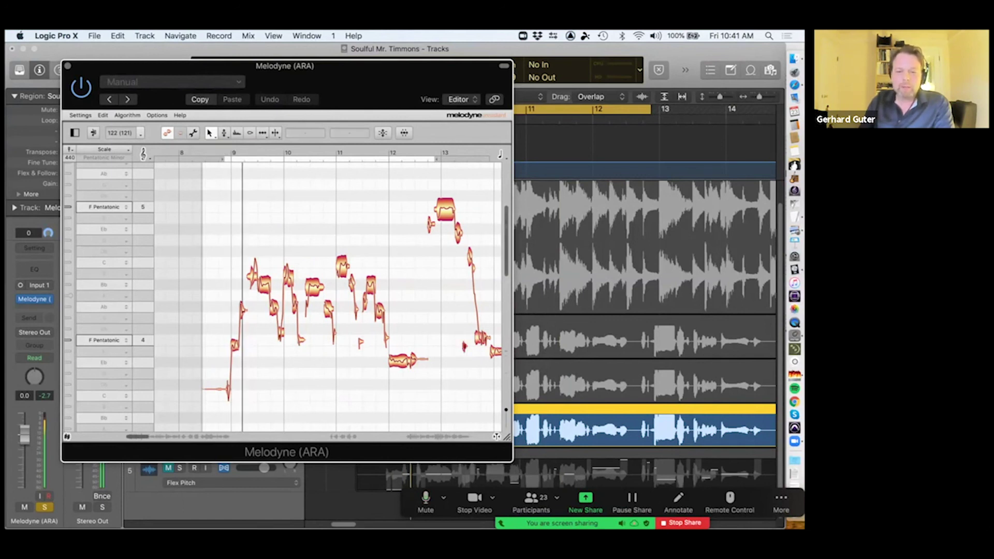
# - Turn off the cycle range and play the vocal from bar 13 in the Melodyne (ARA) editor
pyautogui.click(582, 109)
pyautogui.doubleClick(441, 153)
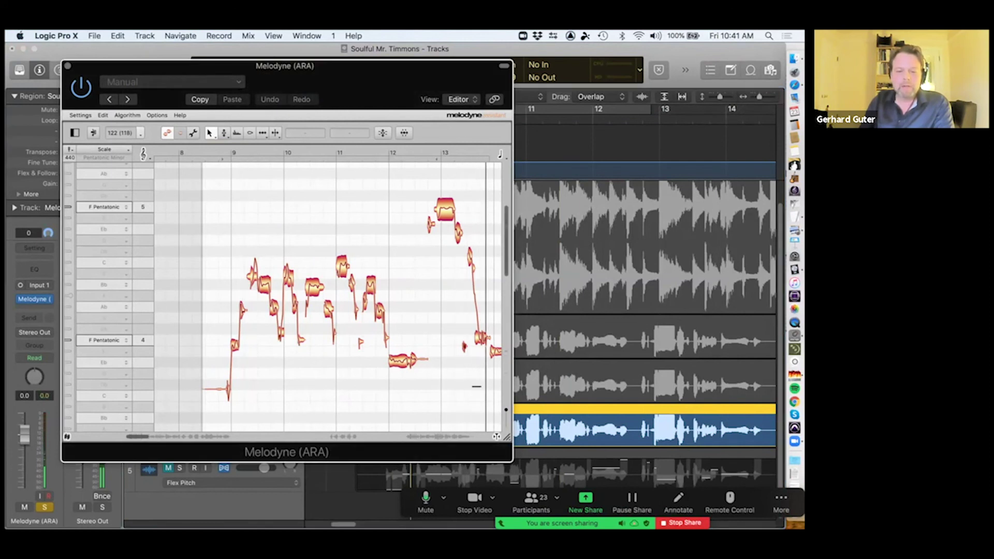
pyautogui.press('space')
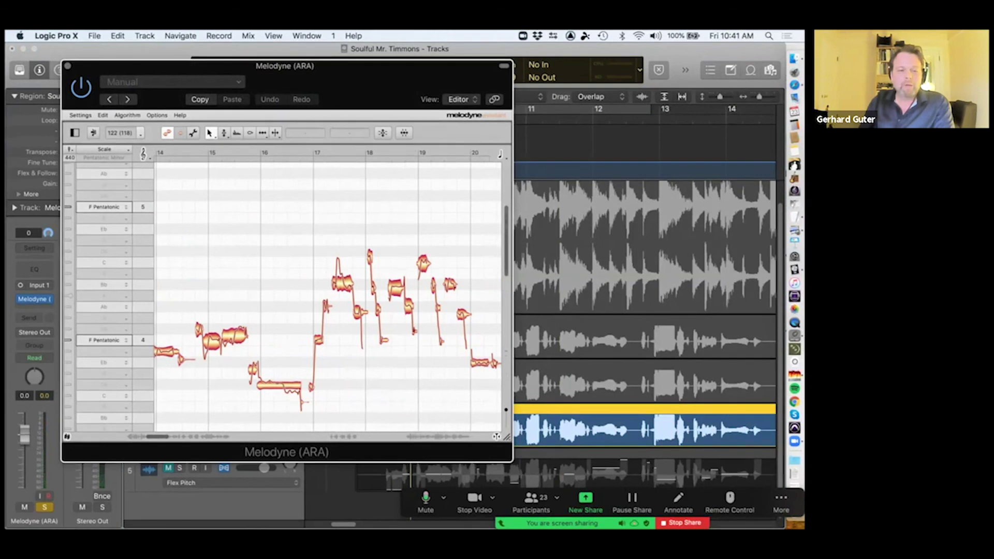
# - Show the Note Assignment Mode view of the detected notes and return to normal note editing
pyautogui.click(143, 154)
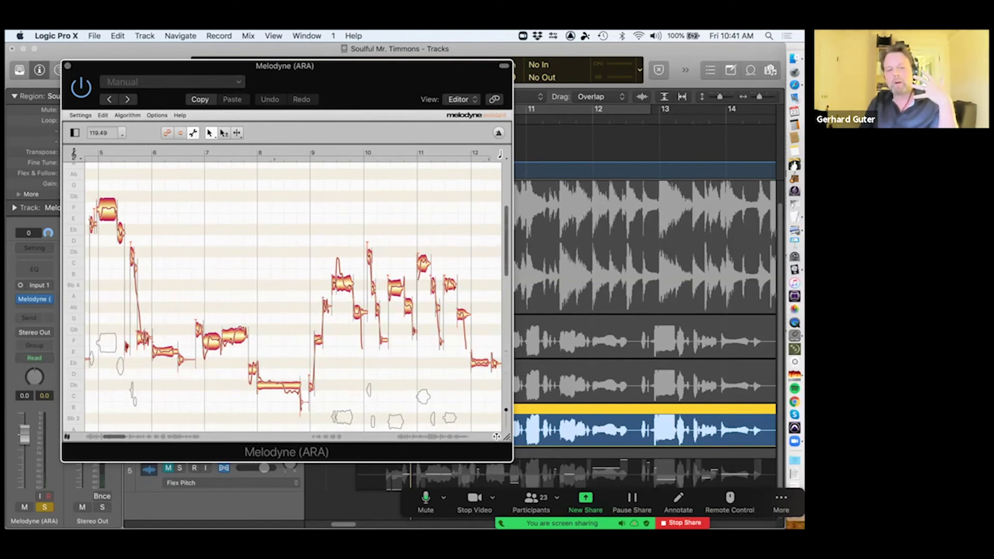
pyautogui.click(166, 133)
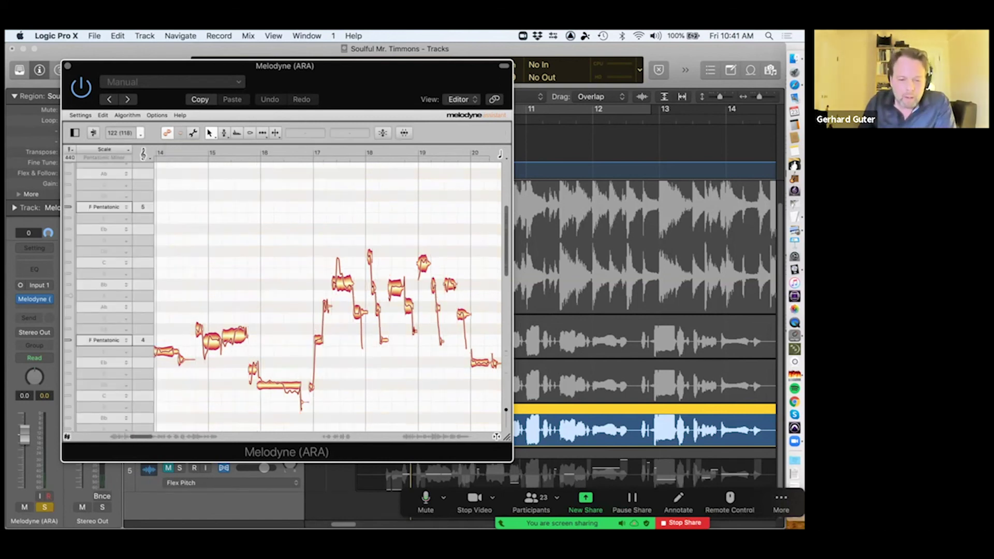
# - Split the sliding Bb note after bar 17 with the Note Separation Tool, isolating its high peak and the short fall after it
pyautogui.rightClick(297, 158)
pyautogui.click(303, 249)
pyautogui.moveTo(322, 247); pyautogui.dragTo(334, 215)
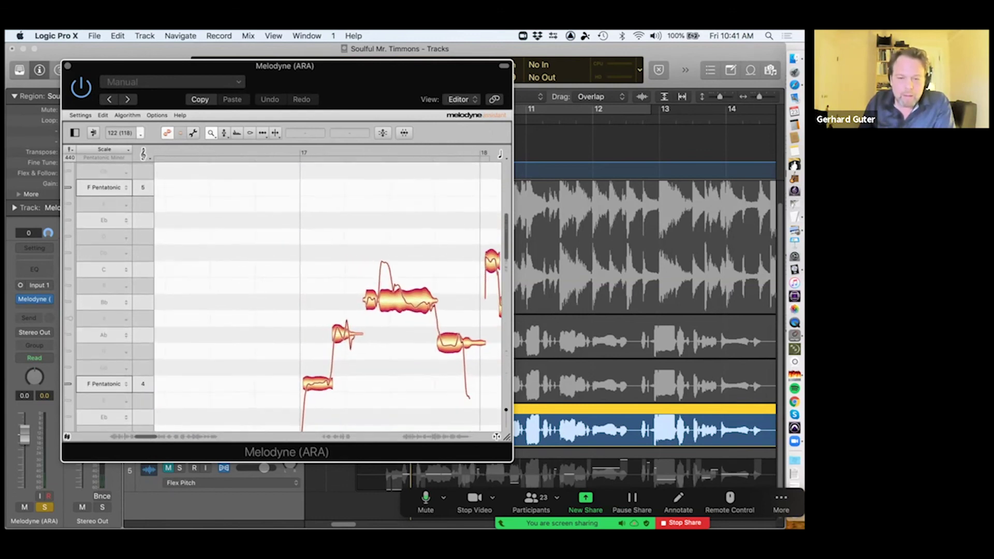
pyautogui.rightClick(334, 214)
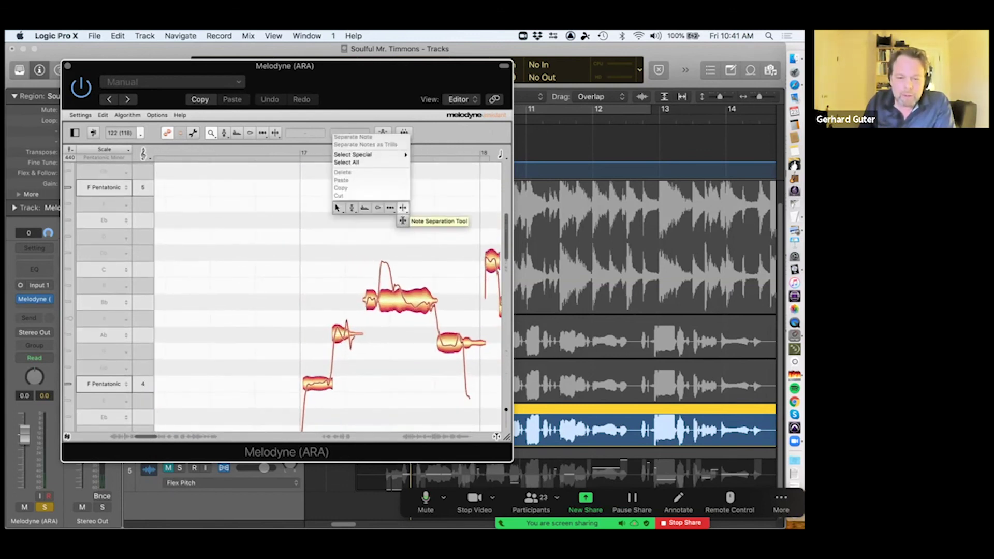
pyautogui.click(403, 221)
pyautogui.click(378, 300)
pyautogui.click(393, 297)
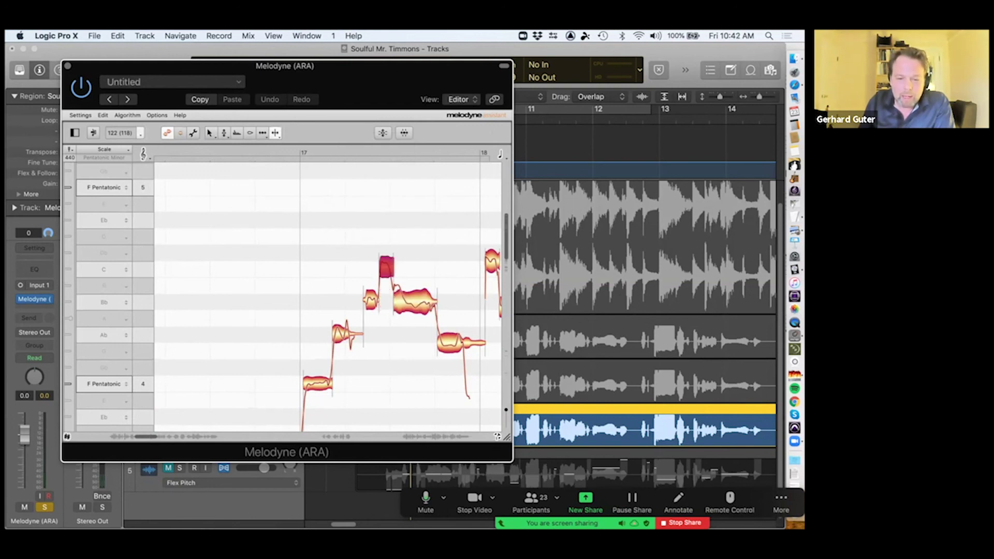
pyautogui.click(403, 300)
pyautogui.click(404, 301)
# - Select the split pieces between bars 17 and 18 and snap them to the nearest scale pitches with the Pitch Tool
pyautogui.rightClick(337, 197)
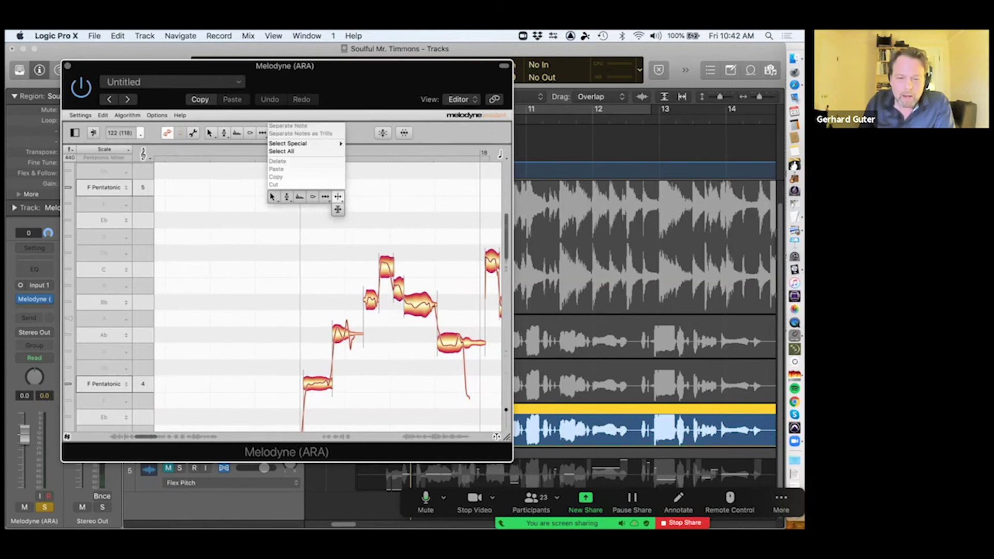
pyautogui.click(285, 198)
pyautogui.moveTo(359, 227); pyautogui.dragTo(438, 327)
pyautogui.click(362, 241)
pyautogui.moveTo(361, 241); pyautogui.dragTo(412, 309)
pyautogui.doubleClick(414, 305)
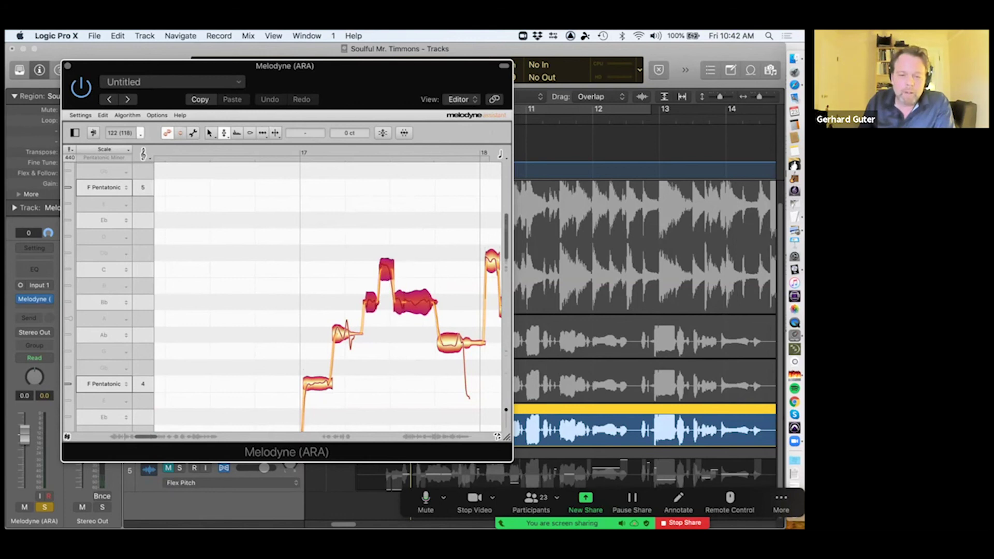
# - Play the snapped notes, reset the pitch center of the Ab note just before bar 18, and listen to the phrase again
pyautogui.click(425, 259)
pyautogui.press('space')
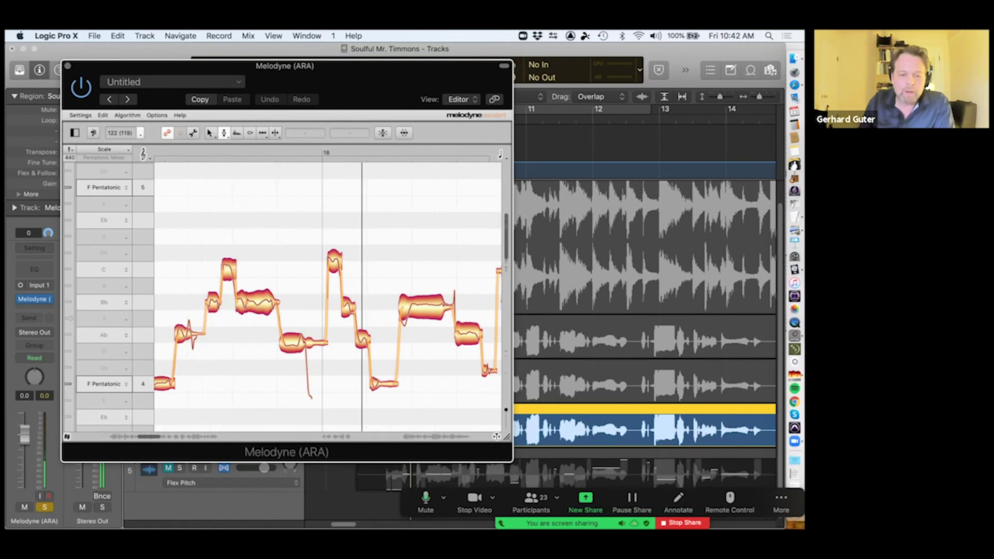
pyautogui.click(298, 343)
pyautogui.rightClick(290, 344)
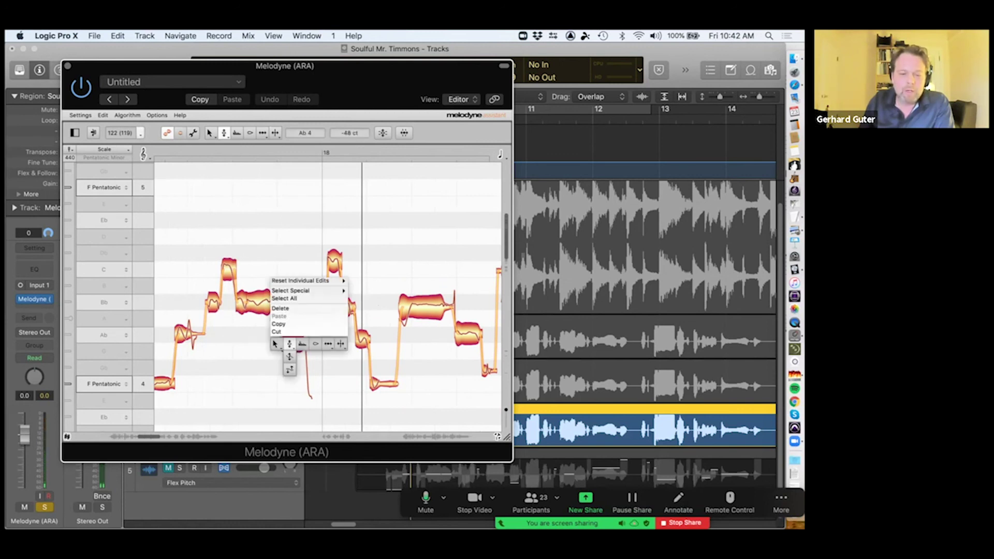
pyautogui.moveTo(306, 281)
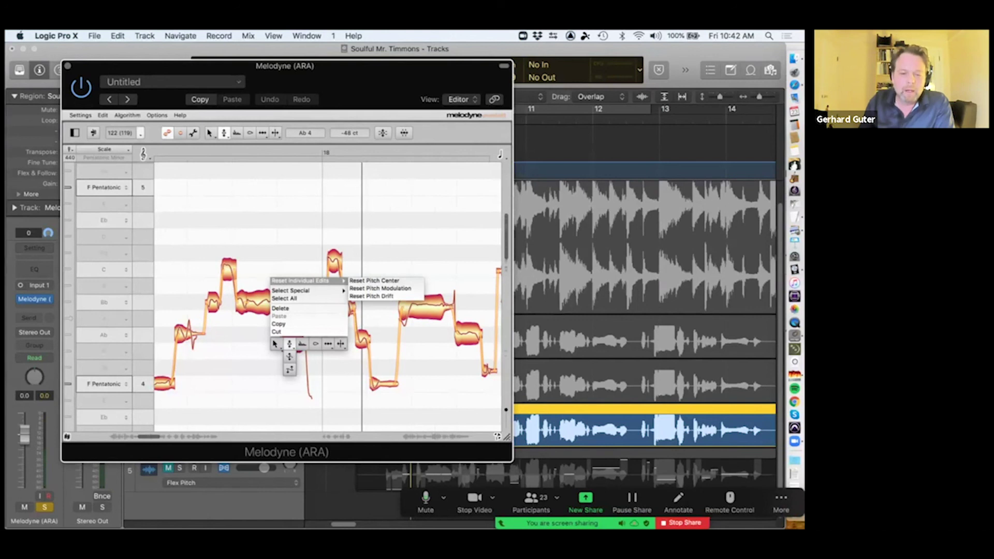
pyautogui.click(374, 280)
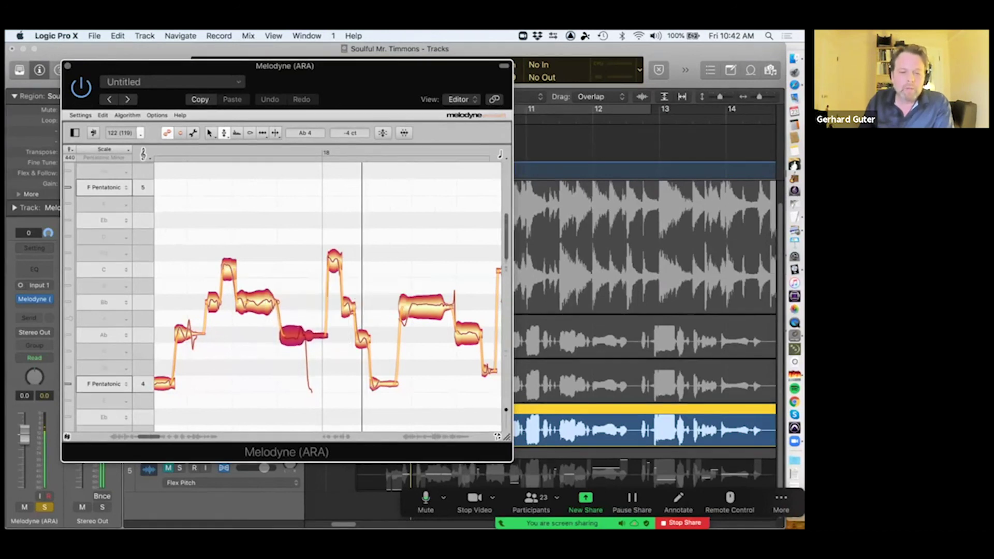
pyautogui.click(351, 339)
pyautogui.press('space')
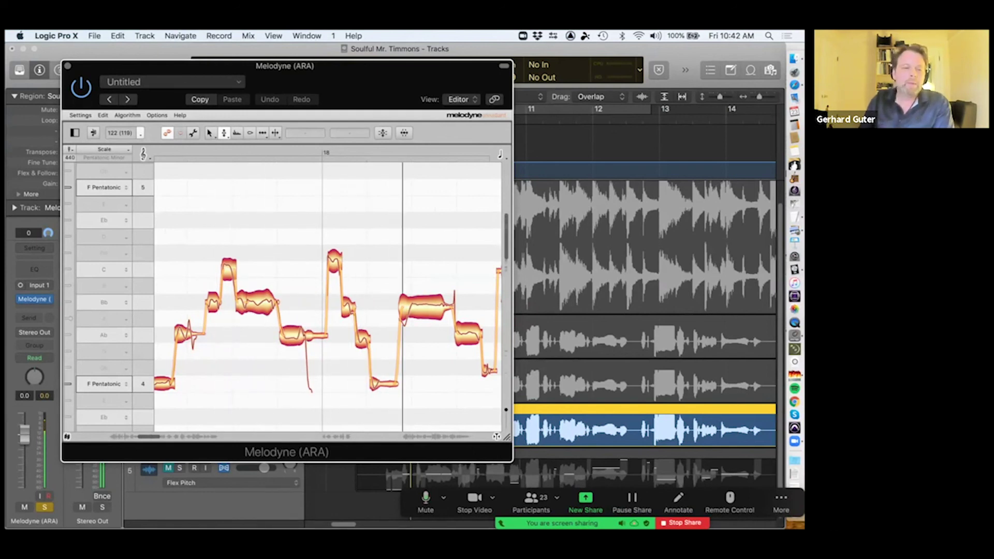
# - Close the Melodyne (ARA) editor and toggle the mute of the Melodyne (non ARA) track
pyautogui.press('super+w')
pyautogui.click(168, 379)
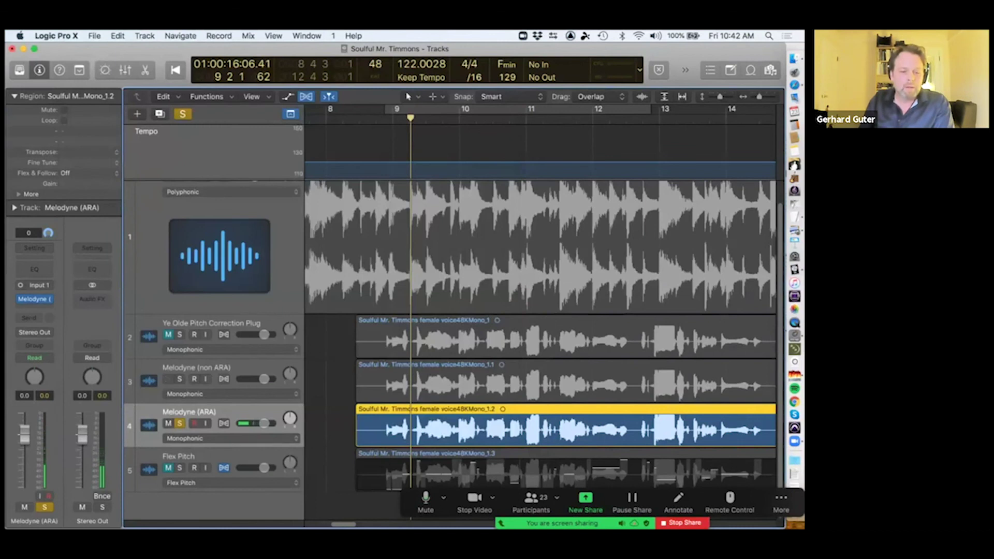